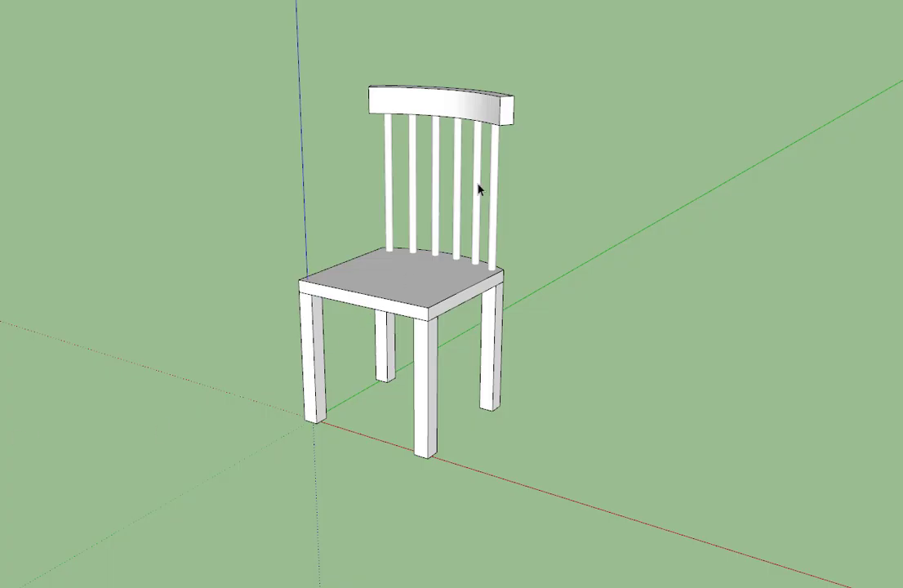
# Select each of the four chair legs in turn, finishing with the left front leg, to check how they are grouped.
pyautogui.click(426, 379)
pyautogui.click(311, 364)
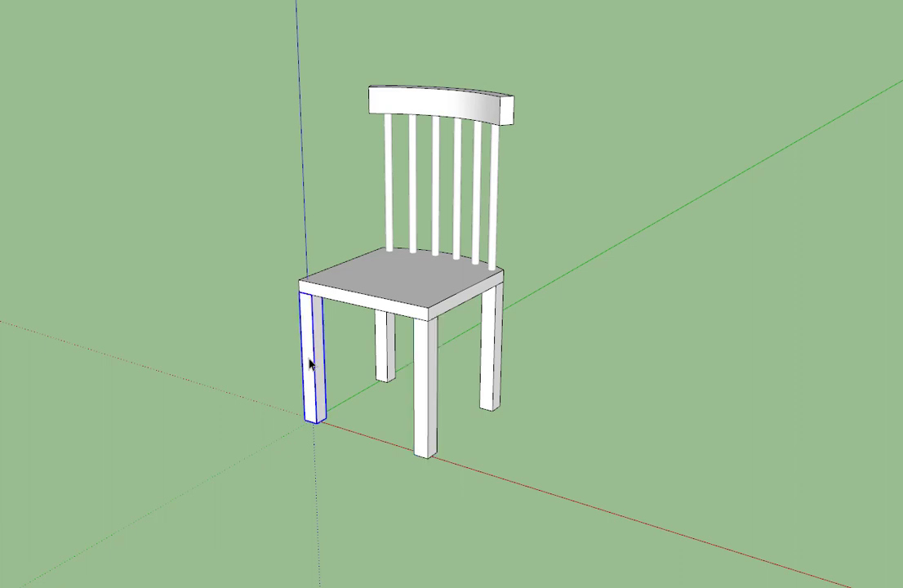
pyautogui.click(383, 357)
pyautogui.click(494, 350)
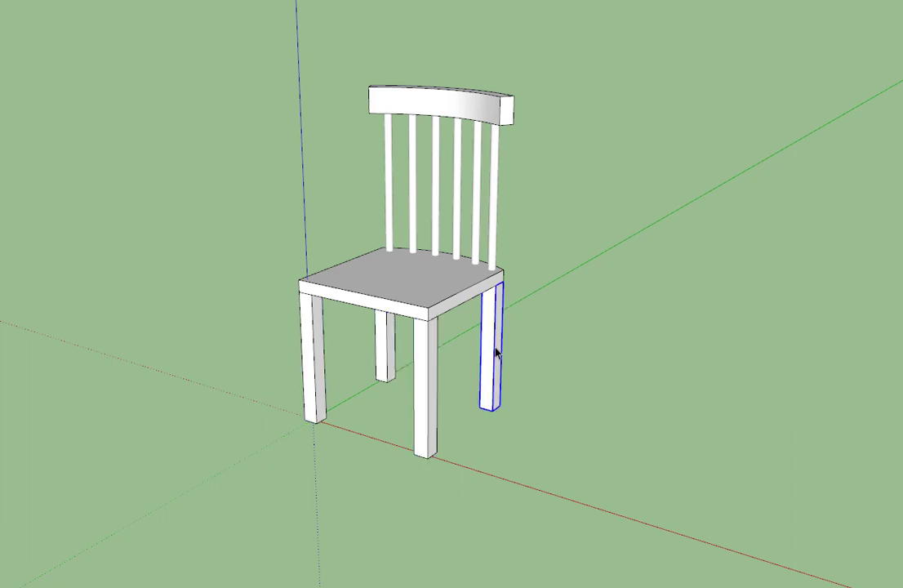
pyautogui.click(428, 404)
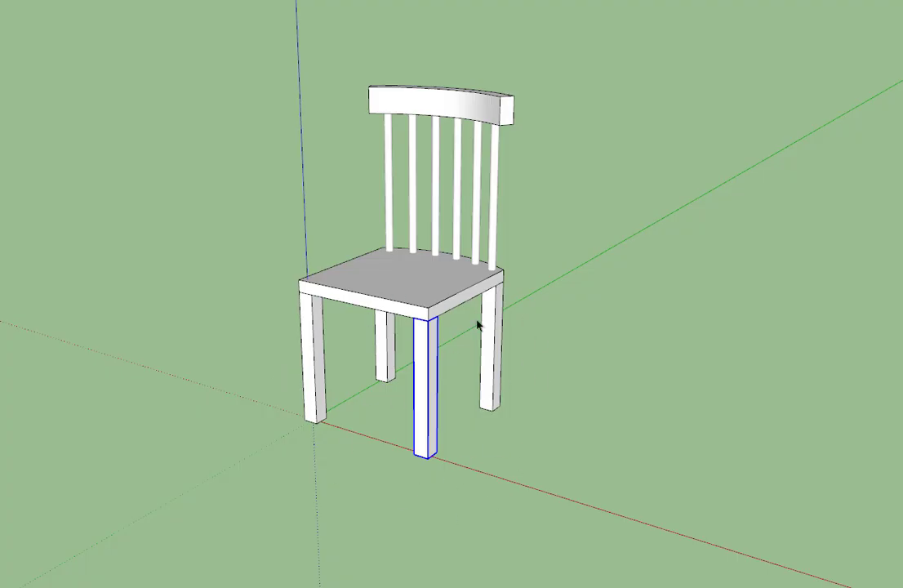
pyautogui.scroll(1, 351, 416)
pyautogui.scroll(1, 421, 392)
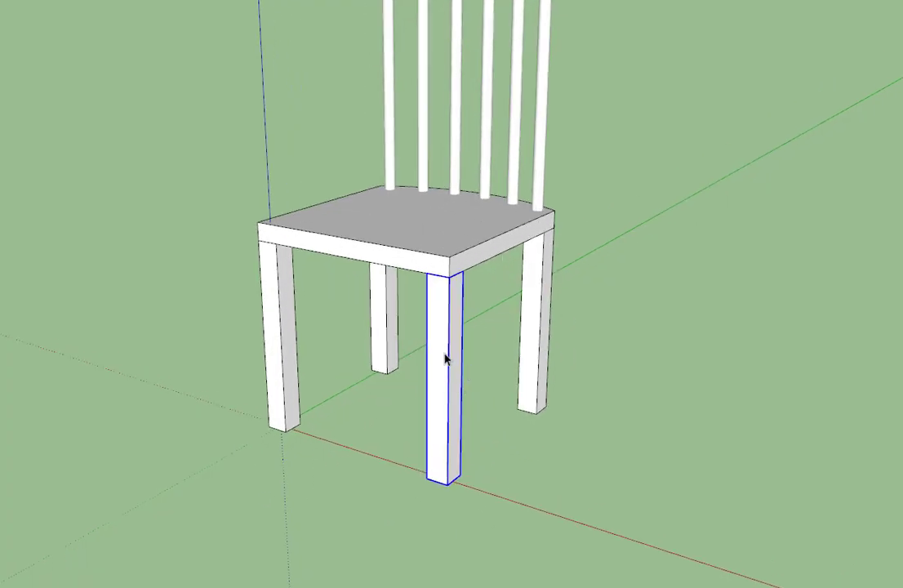
pyautogui.click(522, 528)
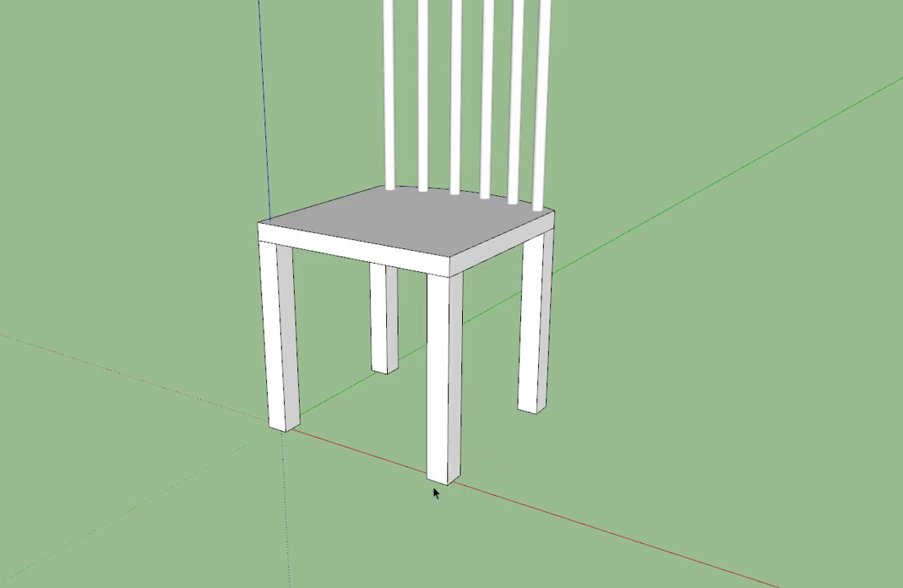
pyautogui.click(278, 346)
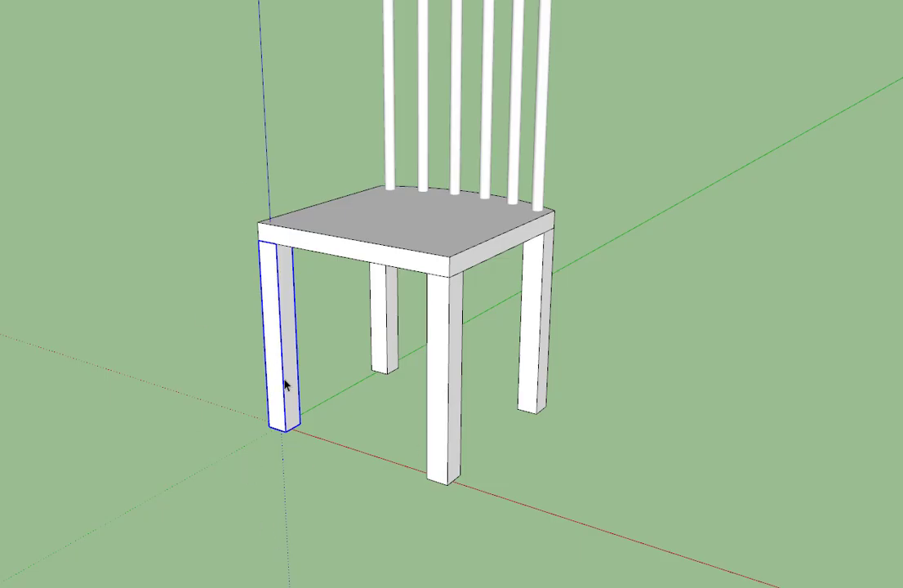
pyautogui.moveTo(276, 252); pyautogui.dragTo(234, 292, button='middle')
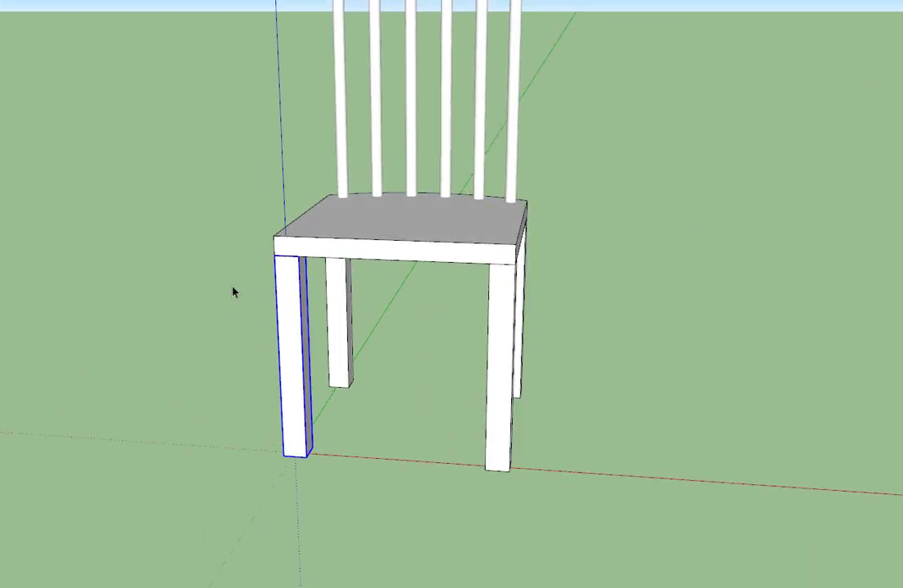
pyautogui.moveTo(307, 384); pyautogui.dragTo(192, 369, button='middle')
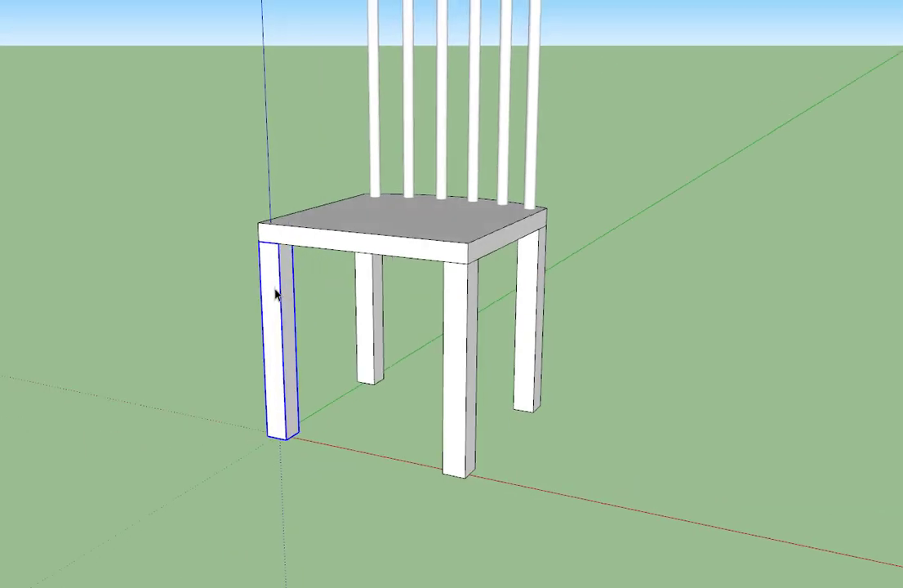
# Draw two connected lines forming a V-shaped notch against the inner edge of the left front leg's front face.
pyautogui.press('l')
pyautogui.scroll(4, 282, 260)
pyautogui.click(281, 272)
pyautogui.click(258, 353)
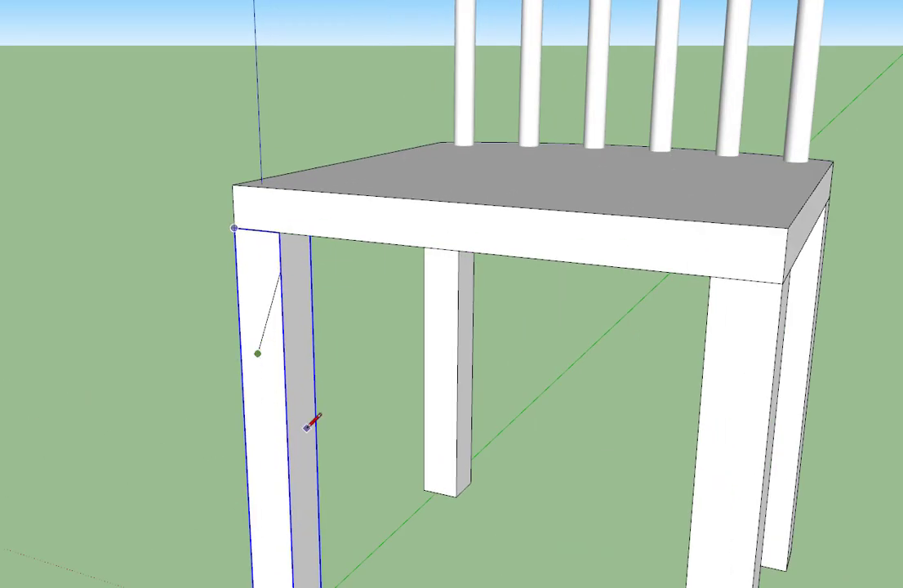
pyautogui.click(284, 411)
pyautogui.scroll(-2, 274, 359)
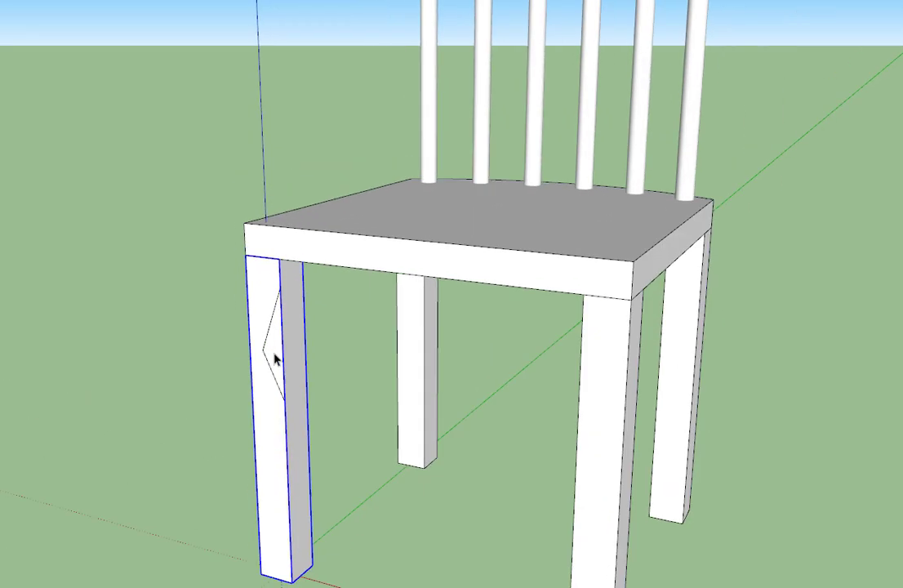
pyautogui.scroll(-3, 263, 309)
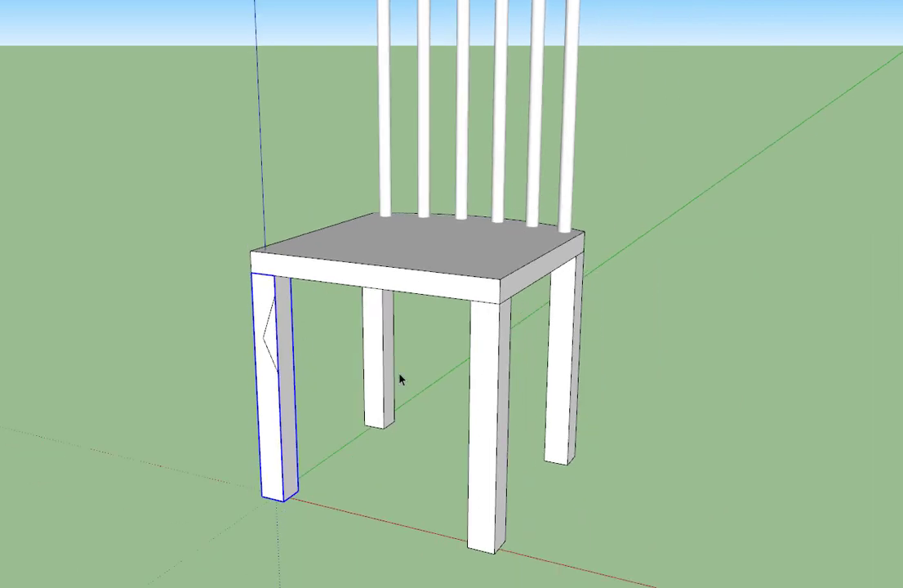
# Draw a matching two-line V-shaped notch against the outer edge of the right front leg's front face.
pyautogui.scroll(2, 494, 343)
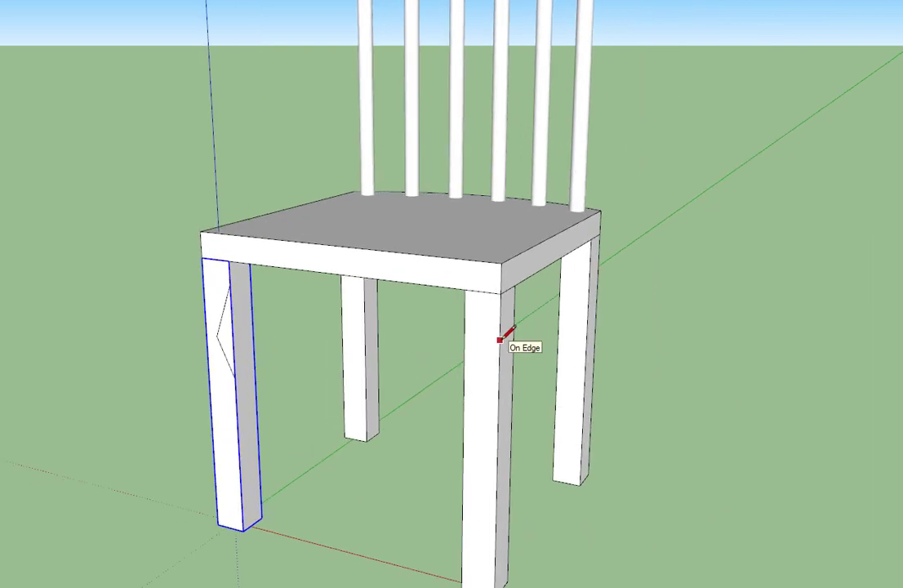
pyautogui.click(499, 342)
pyautogui.click(475, 389)
pyautogui.click(498, 429)
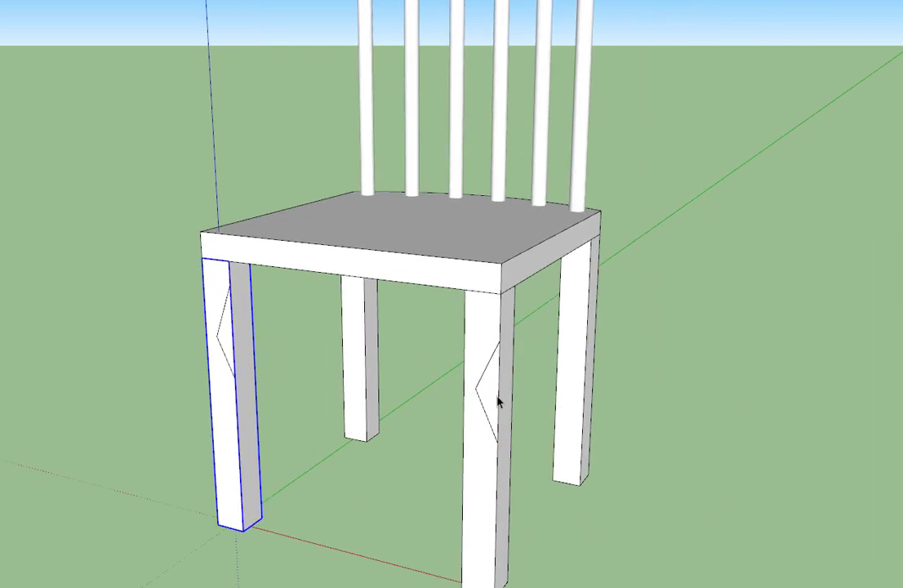
# Select the faces beside the drawn lines on both front legs to compare loose geometry with grouped geometry.
pyautogui.press('p')
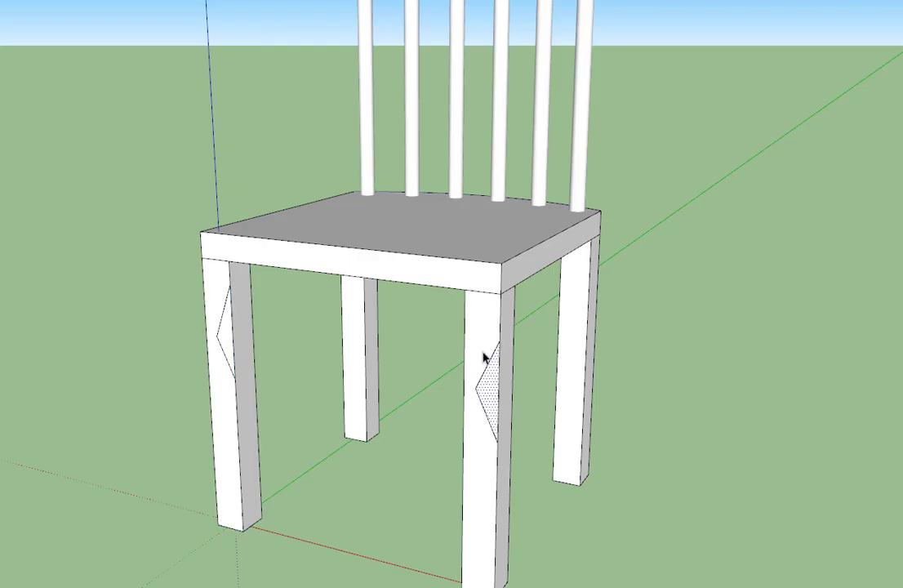
pyautogui.click(483, 352)
pyautogui.click(488, 383)
pyautogui.click(470, 376)
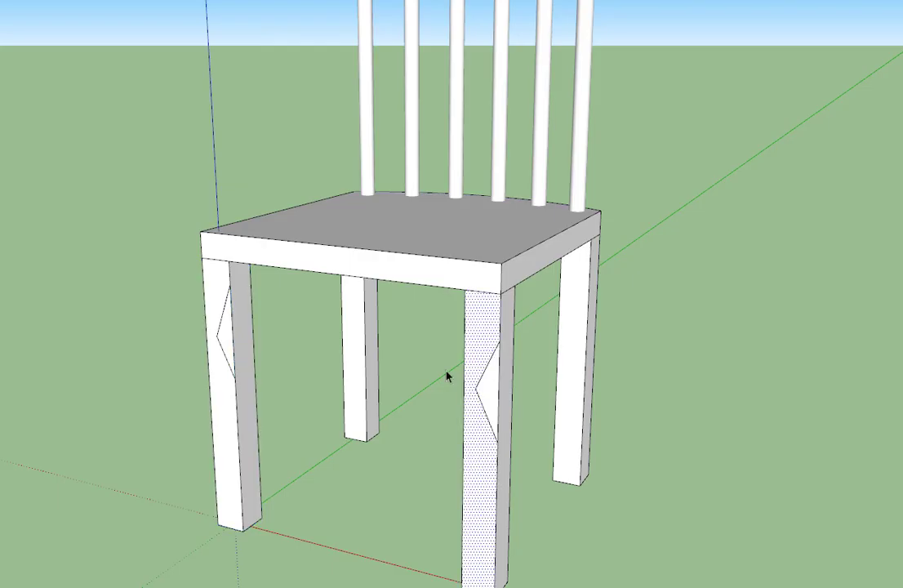
pyautogui.click(220, 324)
pyautogui.click(252, 343)
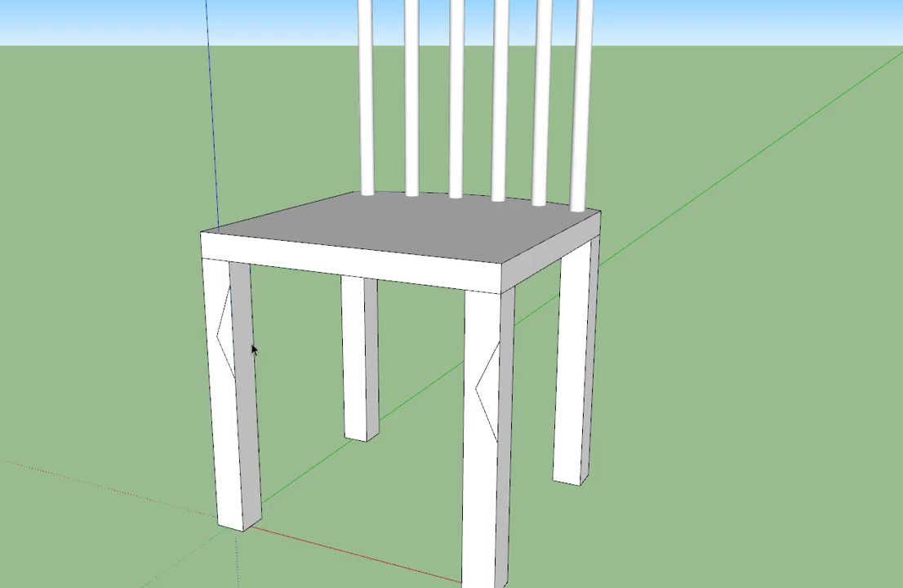
pyautogui.click(229, 343)
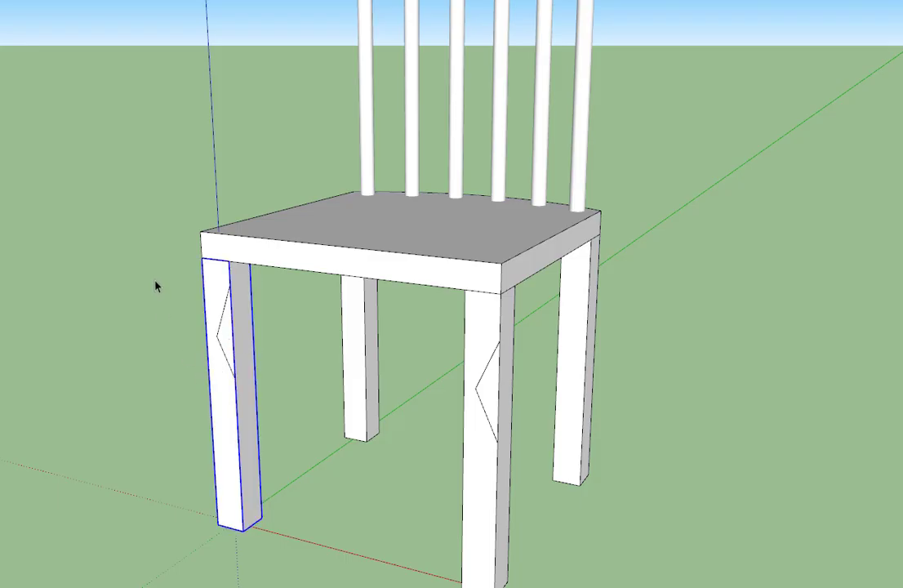
# Delete the notch lines drawn on both front legs.
pyautogui.moveTo(165, 268); pyautogui.dragTo(272, 427)
pyautogui.press('Delete')
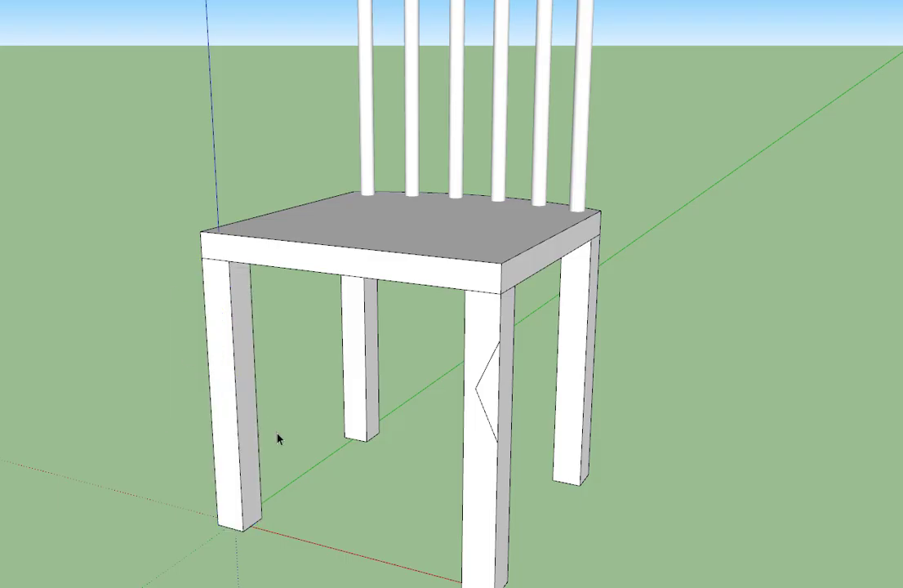
pyautogui.click(483, 371)
pyautogui.press('Delete')
pyautogui.scroll(-2, 417, 400)
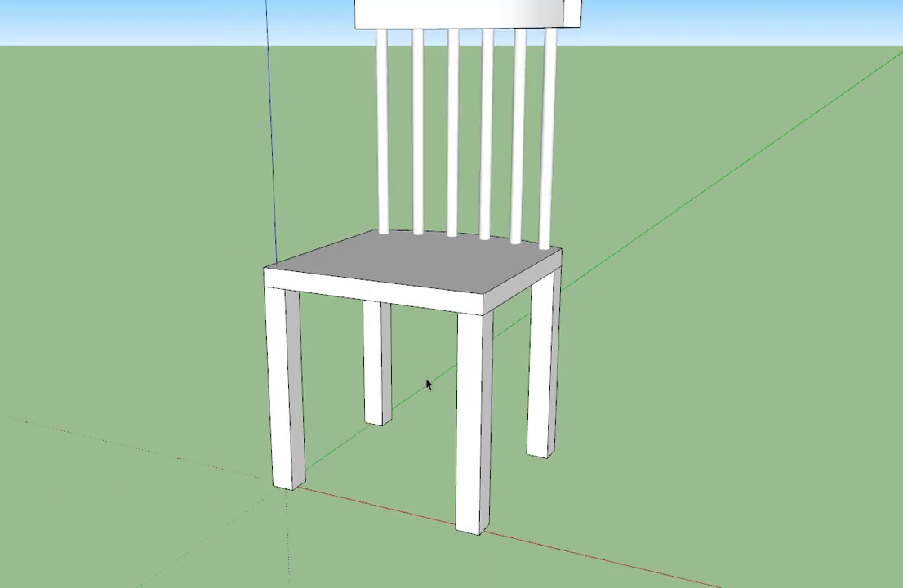
# Select the legs one after another to compare the loose right front leg with the grouped ones.
pyautogui.click(278, 367)
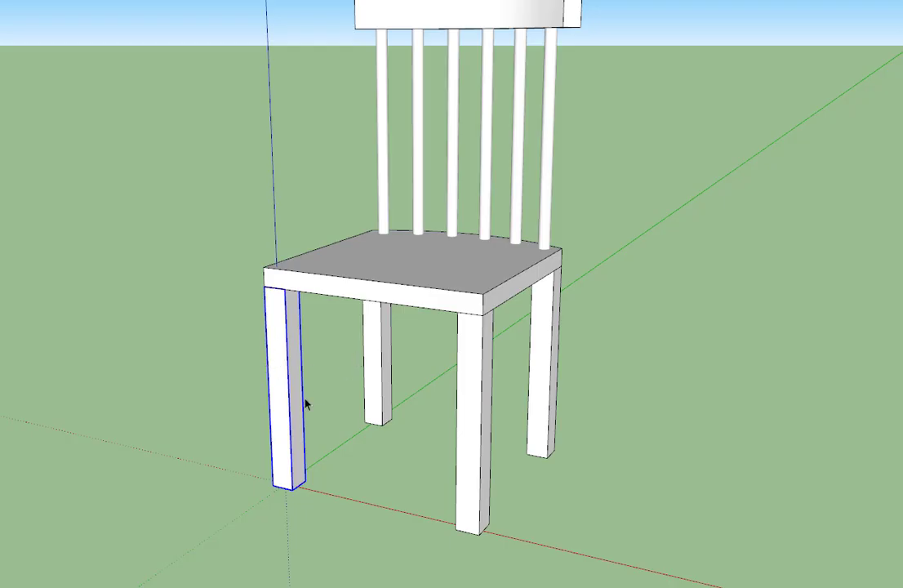
pyautogui.click(374, 361)
pyautogui.click(476, 375)
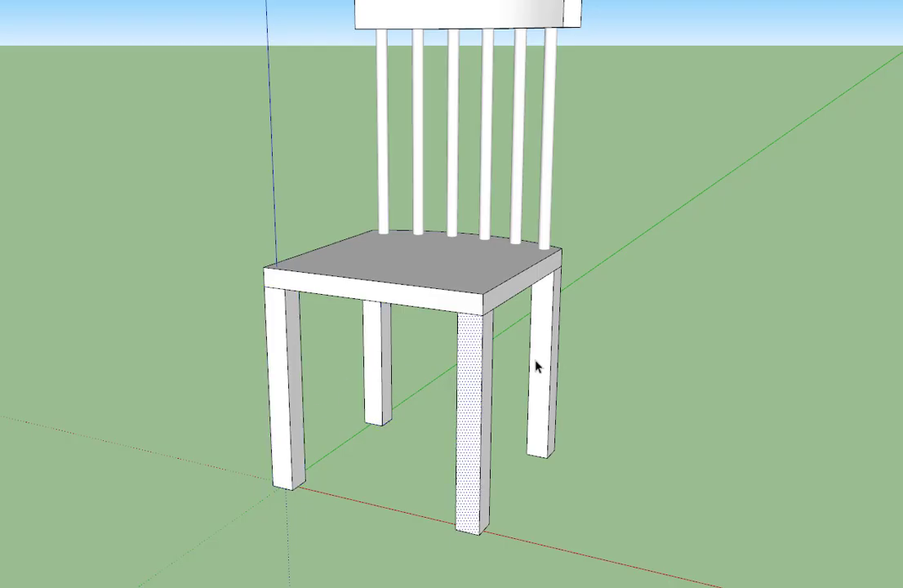
pyautogui.click(545, 372)
# Undo the recent notch line edits on both front legs and select the right front leg's front face.
pyautogui.hotkey('ctrl', 'z')
pyautogui.hotkey('ctrl', 'z')
pyautogui.hotkey('ctrl', 'z')
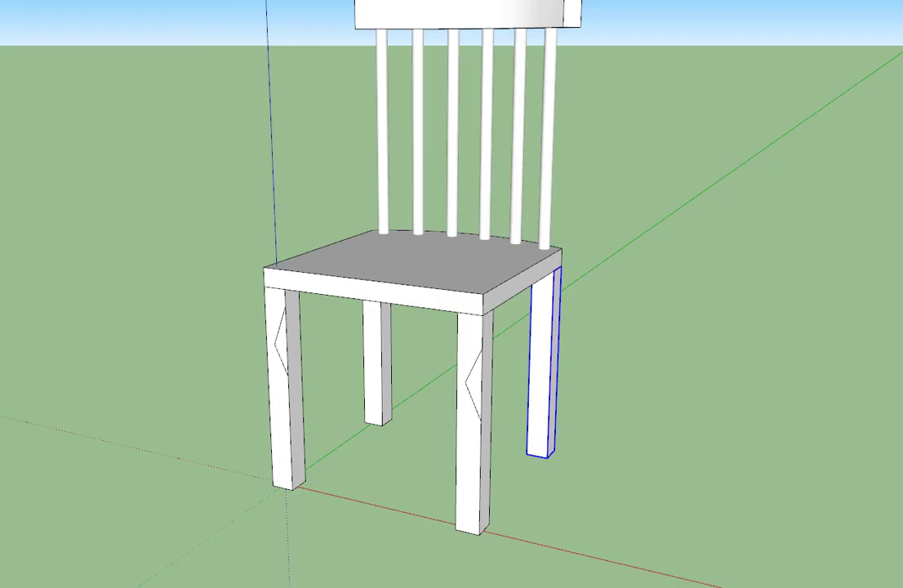
pyautogui.click(470, 389)
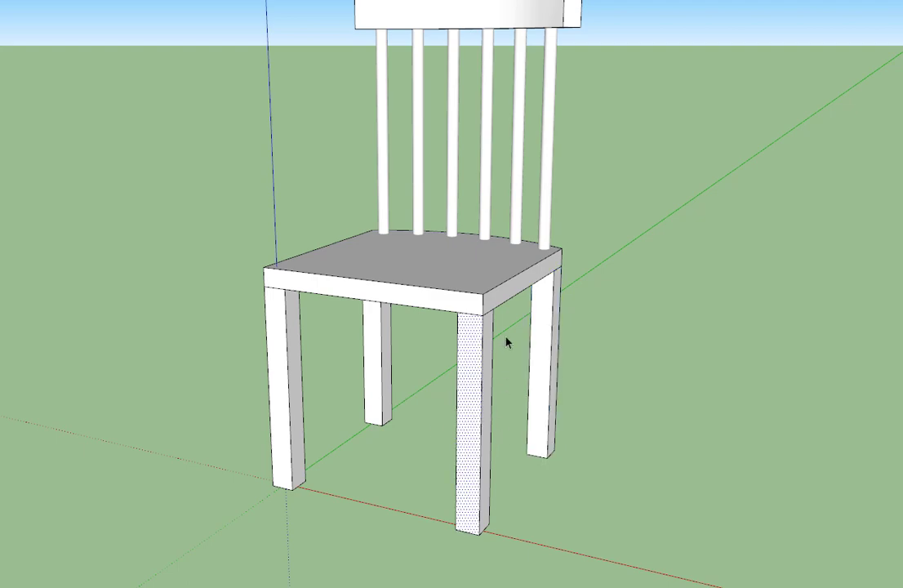
# Select the combined seat and backrest group, temporarily remove it from the chair and restore it.
pyautogui.scroll(4, 498, 346)
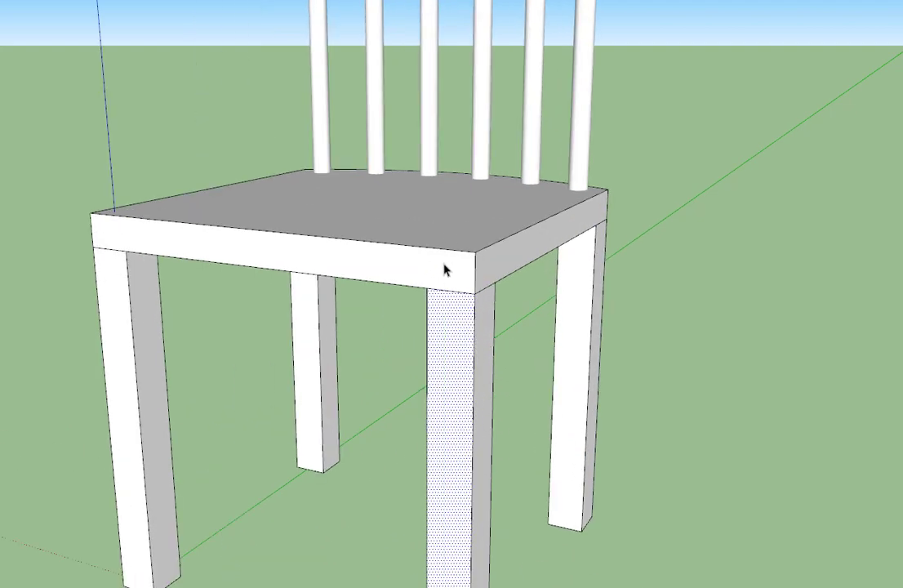
pyautogui.moveTo(447, 264); pyautogui.dragTo(480, 359, button='middle')
pyautogui.click(453, 359)
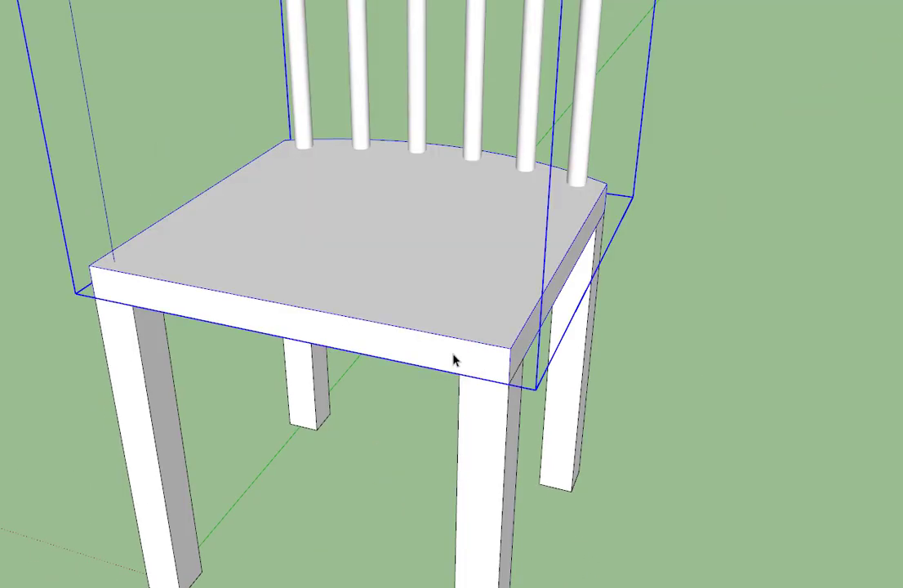
pyautogui.scroll(2, 453, 366)
pyautogui.scroll(-4, 453, 366)
pyautogui.scroll(4, 461, 352)
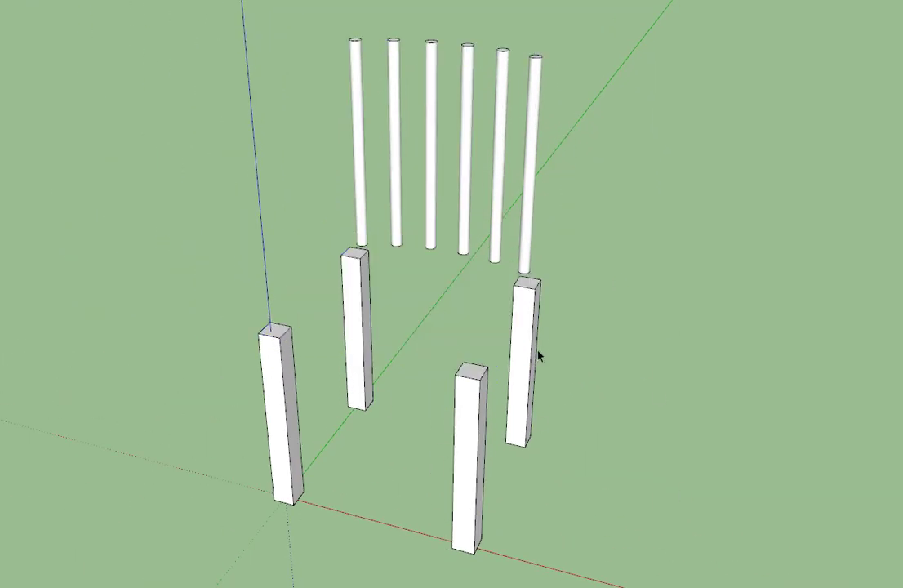
pyautogui.moveTo(452, 240); pyautogui.dragTo(359, 397, button='middle')
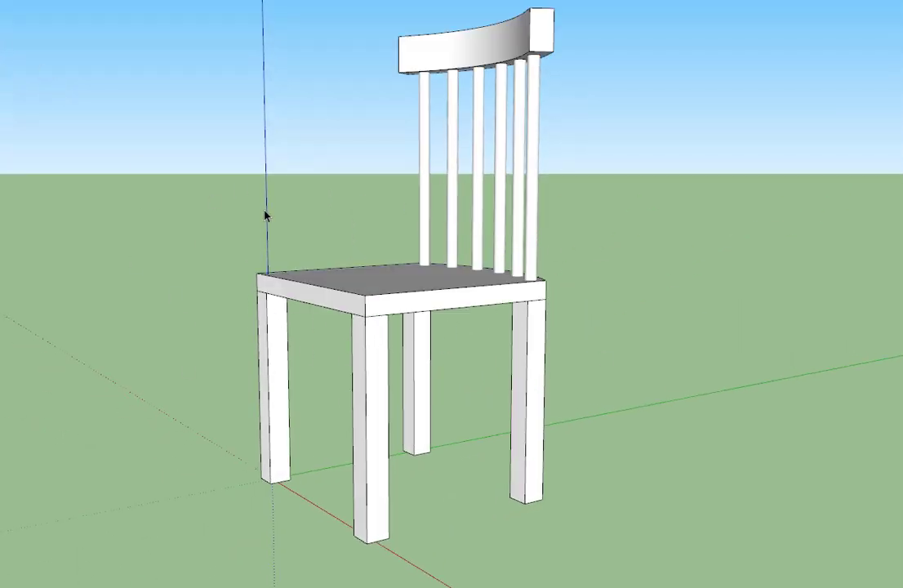
# Open the seat and backrest group for editing, examine its contents from the front and side, and close it.
pyautogui.moveTo(264, 212); pyautogui.dragTo(440, 302, button='middle')
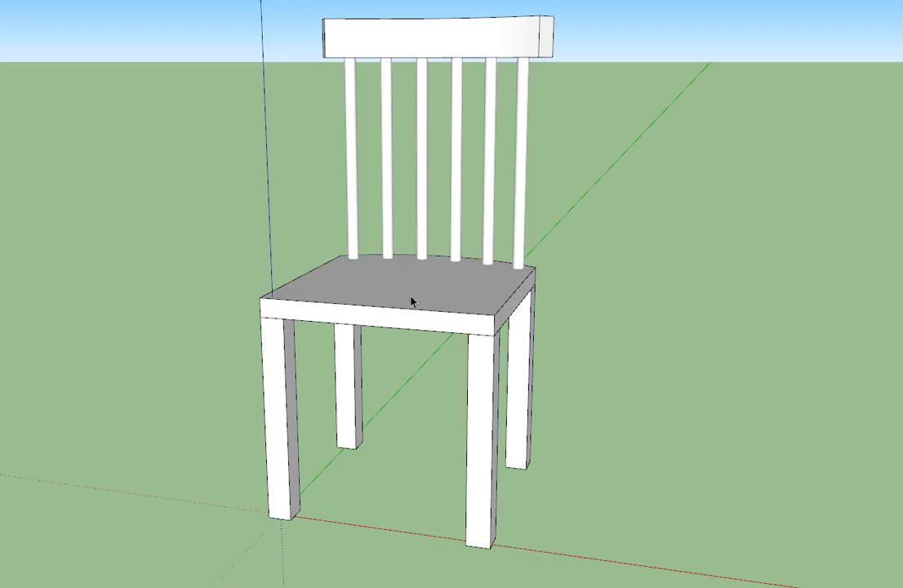
pyautogui.doubleClick(411, 301)
pyautogui.moveTo(493, 348); pyautogui.dragTo(701, 425, button='middle')
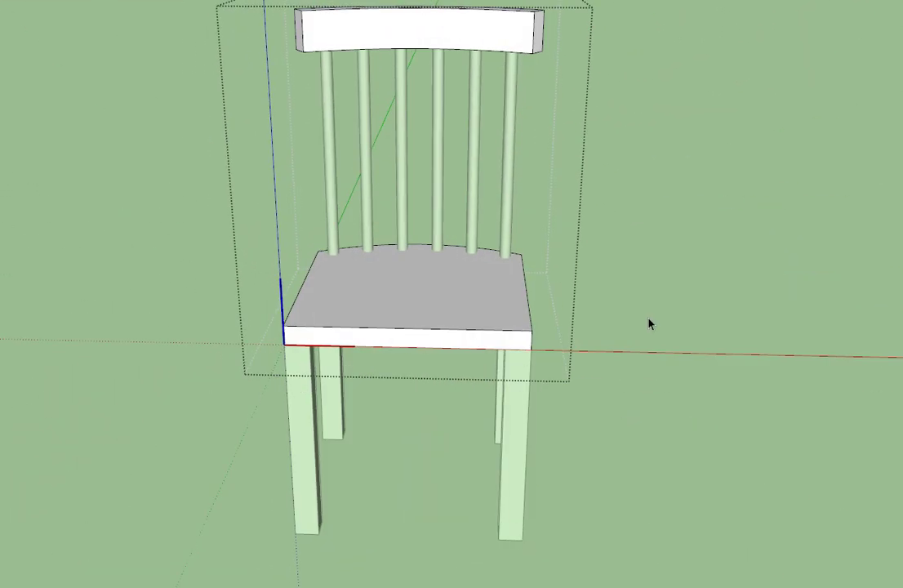
pyautogui.scroll(-3, 434, 379)
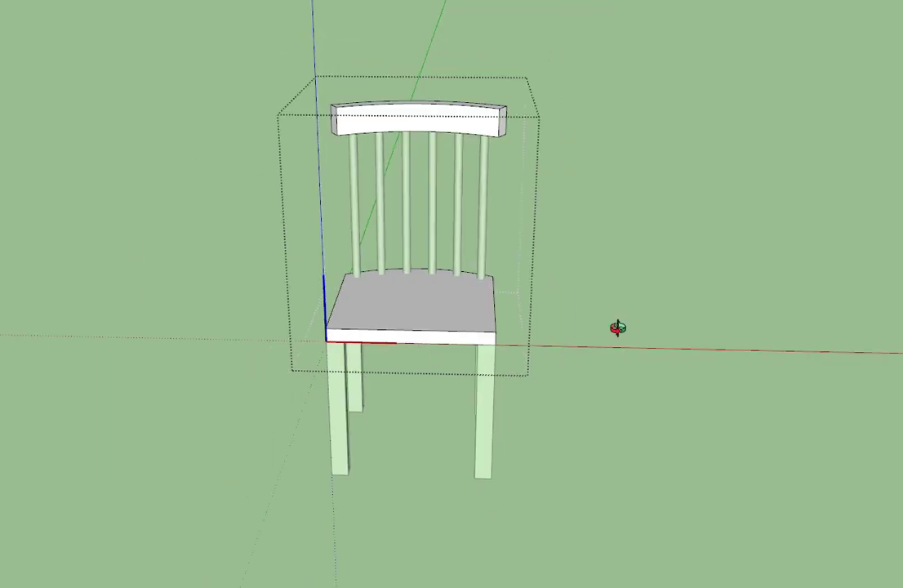
pyautogui.moveTo(617, 328); pyautogui.dragTo(389, 379, button='middle')
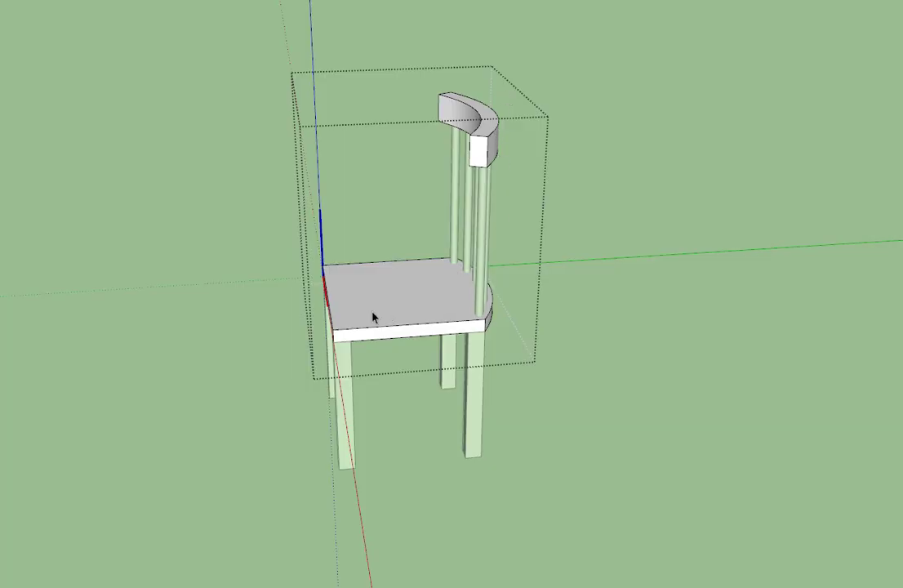
pyautogui.moveTo(372, 316); pyautogui.dragTo(746, 293, button='middle')
pyautogui.click(746, 293)
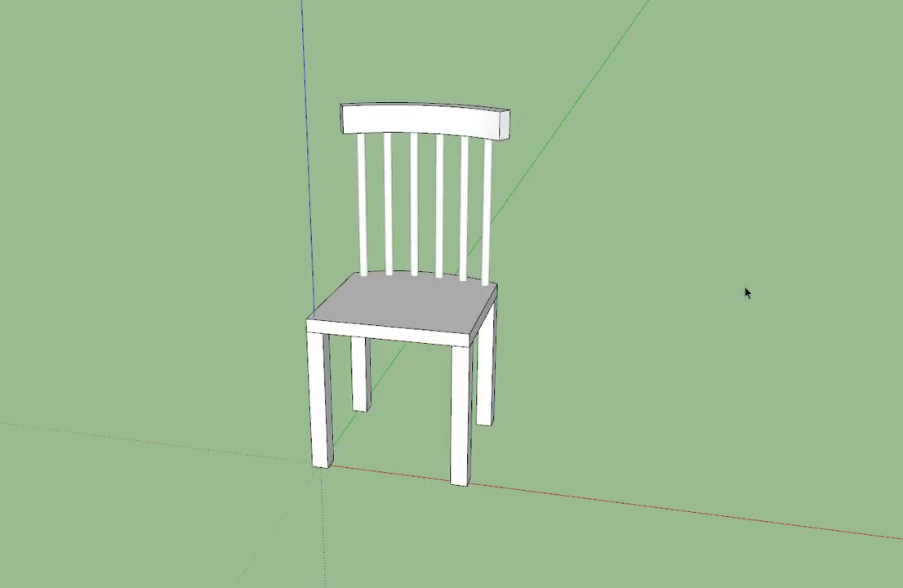
# Select the front face of the ungrouped right front leg.
pyautogui.moveTo(651, 413); pyautogui.dragTo(585, 258, button='middle')
pyautogui.scroll(3, 570, 236)
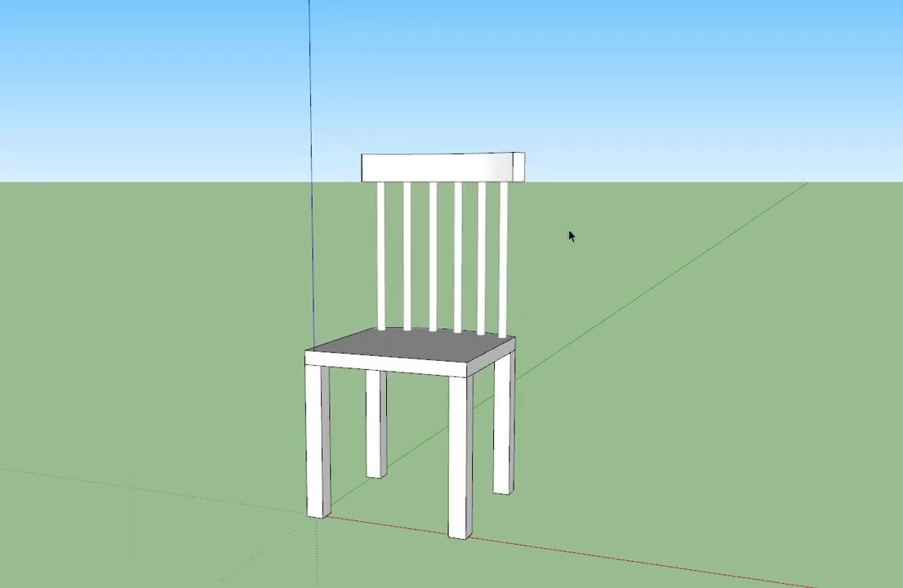
pyautogui.scroll(-3, 468, 468)
pyautogui.scroll(5, 468, 464)
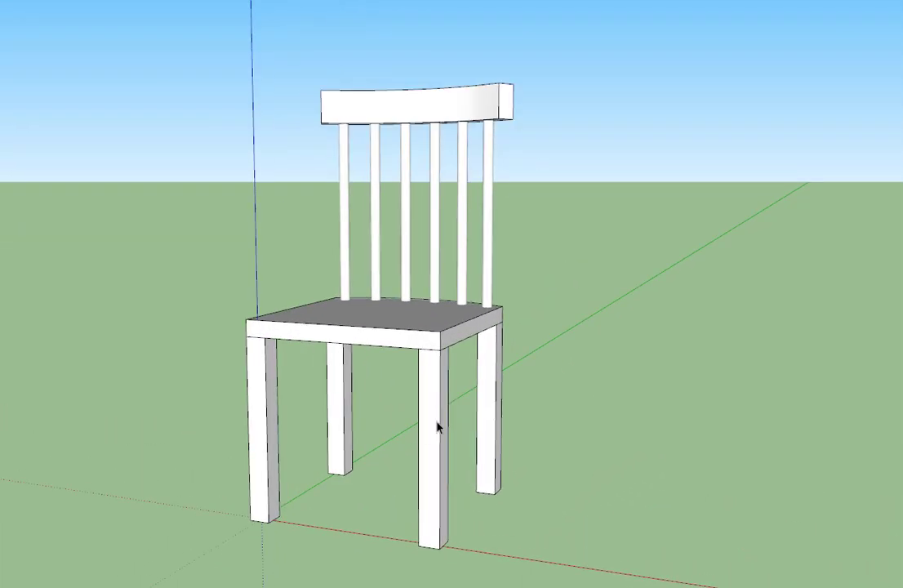
pyautogui.click(437, 427)
pyautogui.moveTo(430, 438); pyautogui.dragTo(462, 392, button='middle')
pyautogui.scroll(-2, 434, 406)
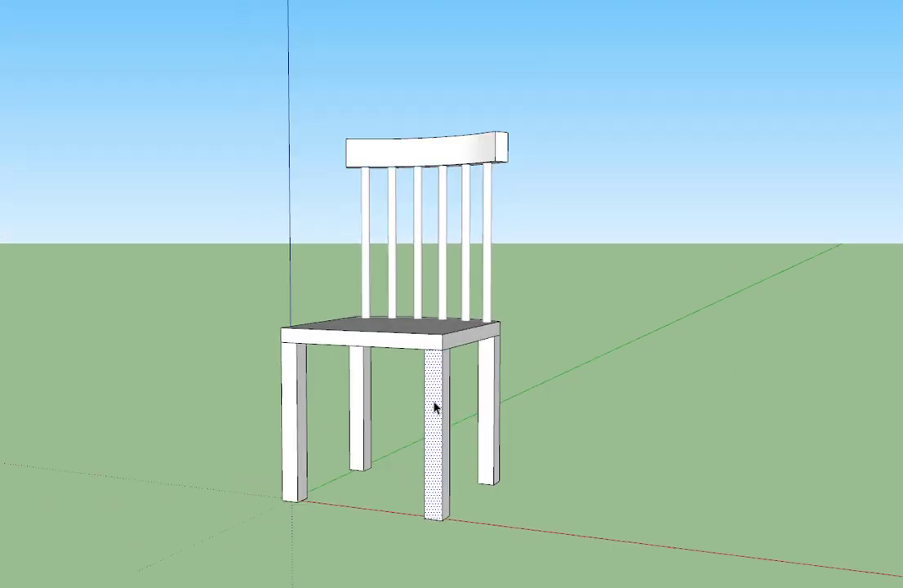
# Delete the left front, left rear and right rear legs, keeping only the right front leg.
pyautogui.moveTo(366, 392); pyautogui.dragTo(269, 436)
pyautogui.press('Delete')
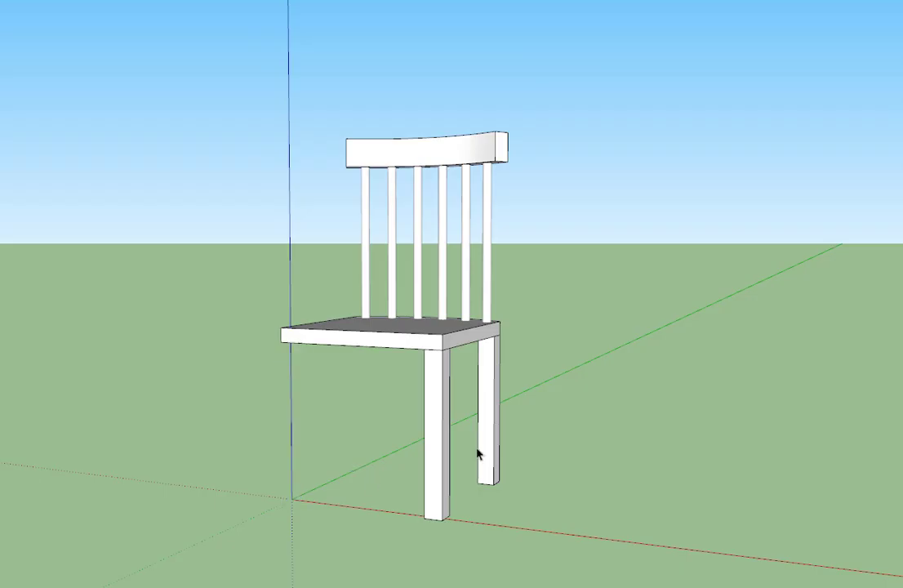
pyautogui.click(491, 411)
pyautogui.press('Delete')
# Select all faces and edges of the right front leg and make them a component named "chair leg".
pyautogui.click(440, 449)
pyautogui.scroll(3, 441, 445)
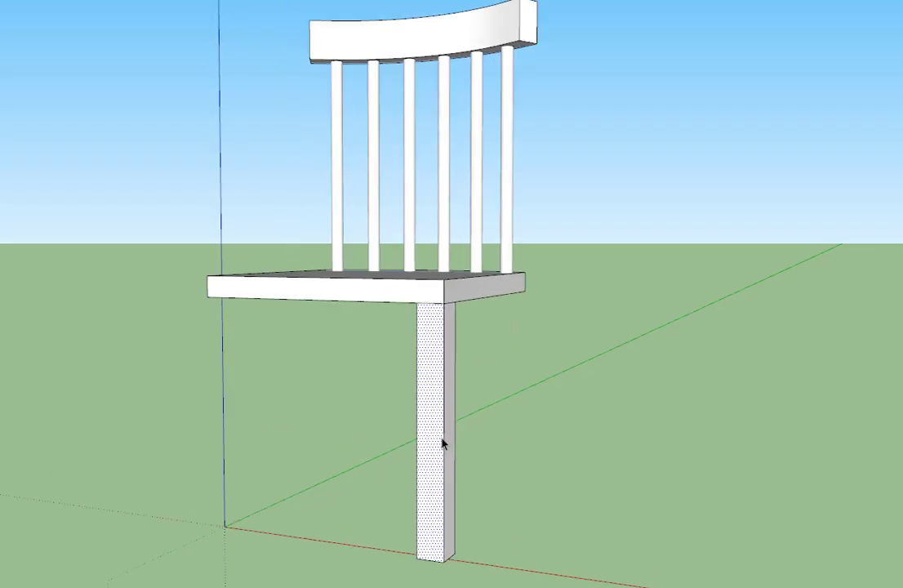
pyautogui.scroll(-2, 396, 342)
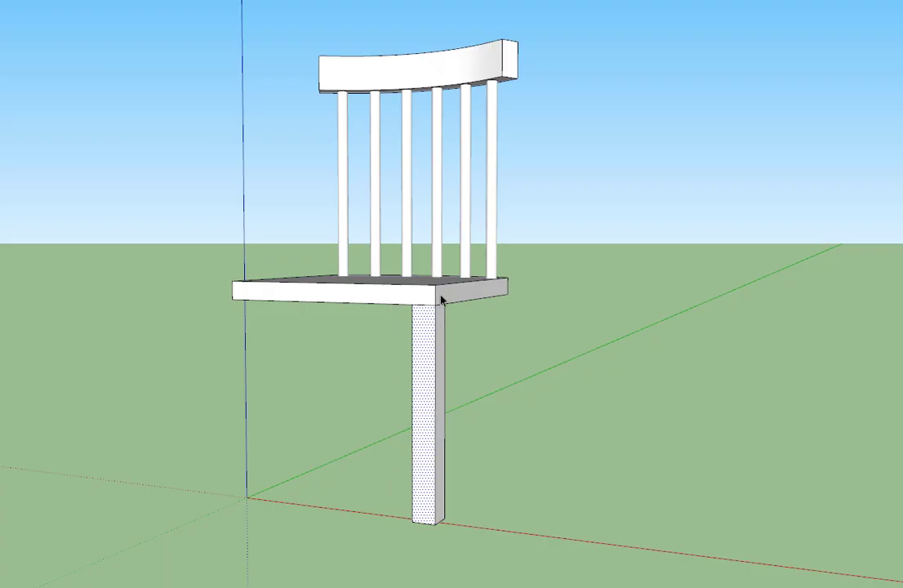
pyautogui.moveTo(376, 291); pyautogui.dragTo(480, 551)
pyautogui.moveTo(376, 290); pyautogui.dragTo(476, 536)
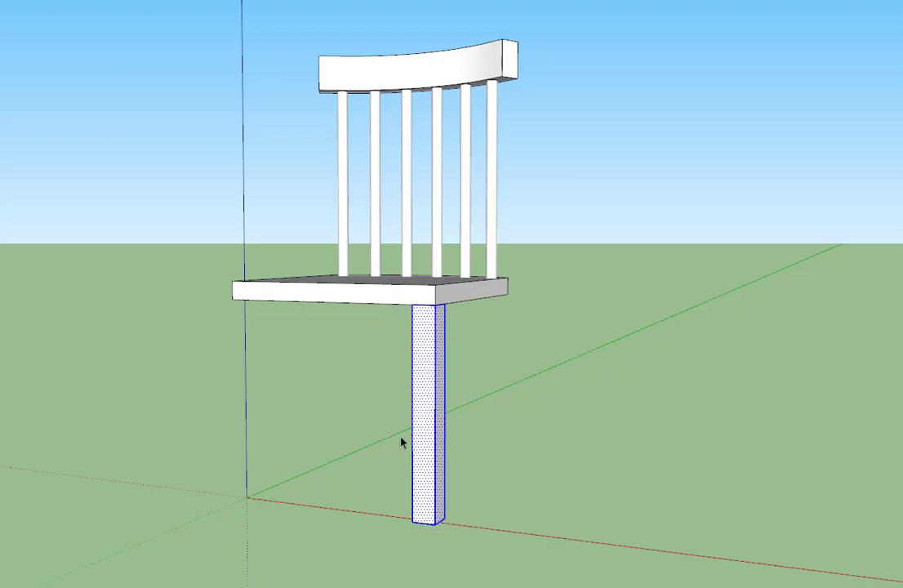
pyautogui.moveTo(428, 441)
pyautogui.mouseDown(button='middle')
pyautogui.moveTo(339, 165)
pyautogui.moveTo(490, 251)
pyautogui.moveTo(365, 346)
pyautogui.moveTo(694, 526)
pyautogui.moveTo(827, 461)
pyautogui.moveTo(397, 399)
pyautogui.moveTo(421, 434)
pyautogui.mouseUp(button='middle')
pyautogui.rightClick(418, 355)
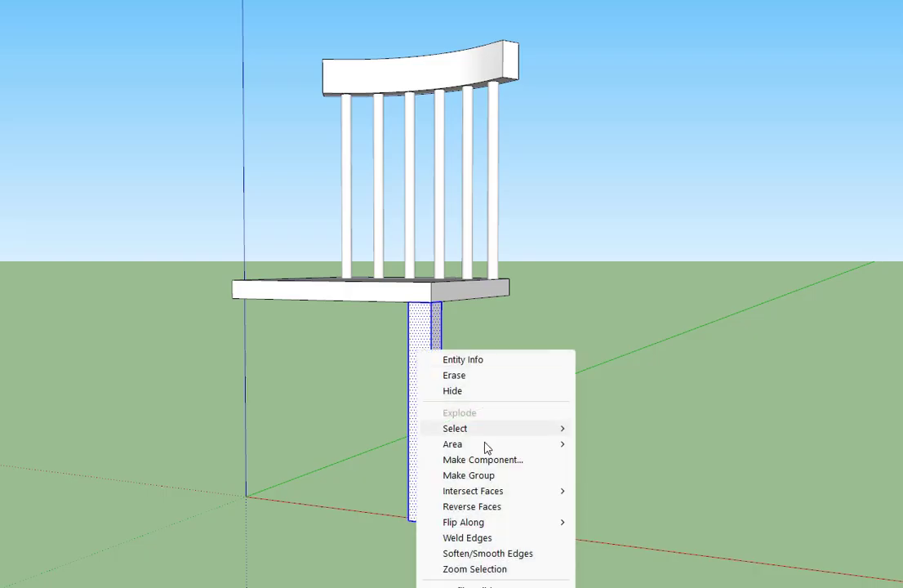
pyautogui.click(462, 462)
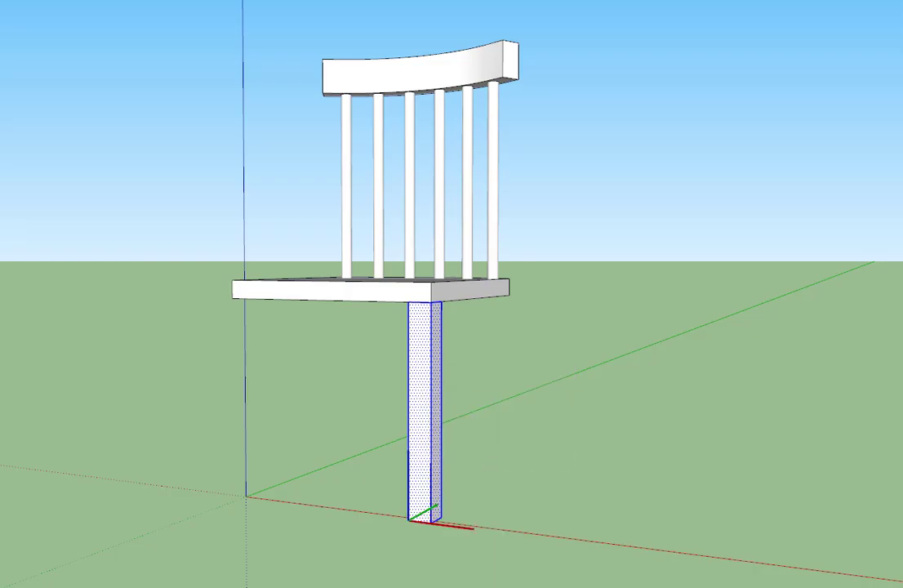
pyautogui.moveTo(255, 187); pyautogui.dragTo(363, 180)
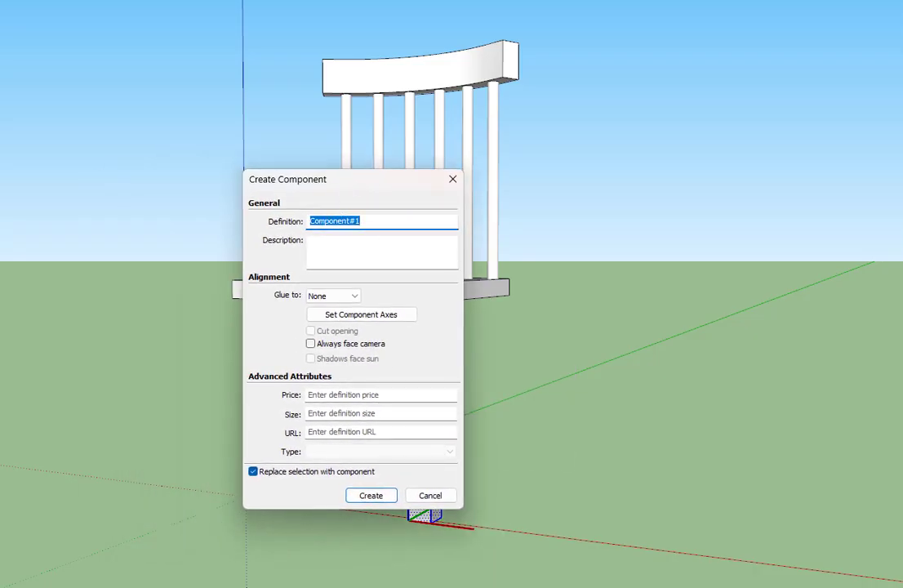
pyautogui.write('chair')
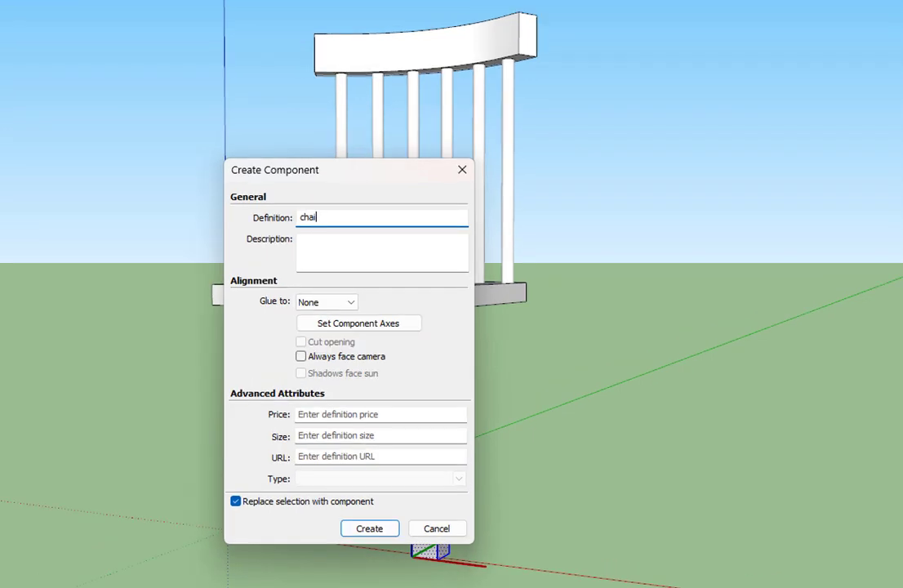
pyautogui.write('leg')
pyautogui.press('Return')
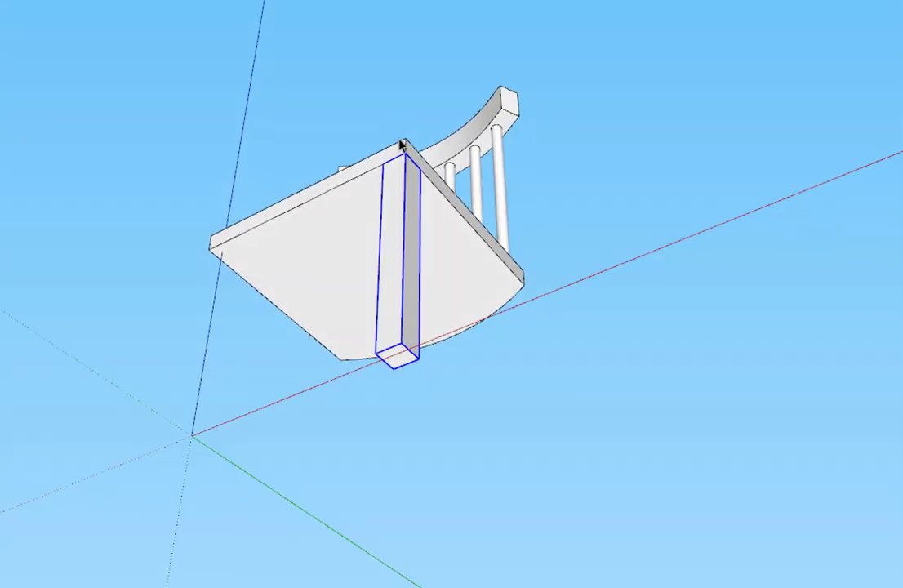
# Copy the chair leg component from the right front corner to the right rear corner under the seat.
pyautogui.scroll(2, 403, 139)
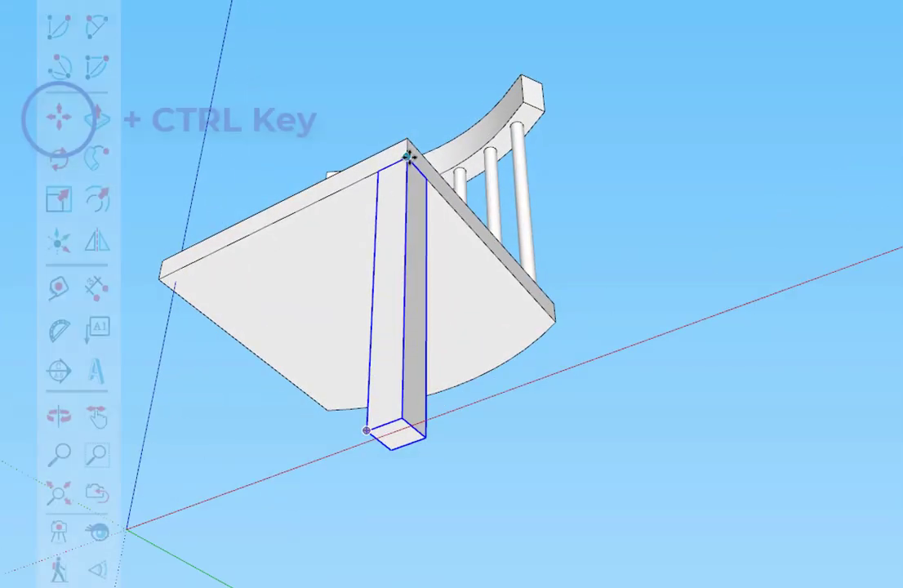
pyautogui.keyDown('ctrl'); pyautogui.click(425, 181); pyautogui.keyUp('ctrl')
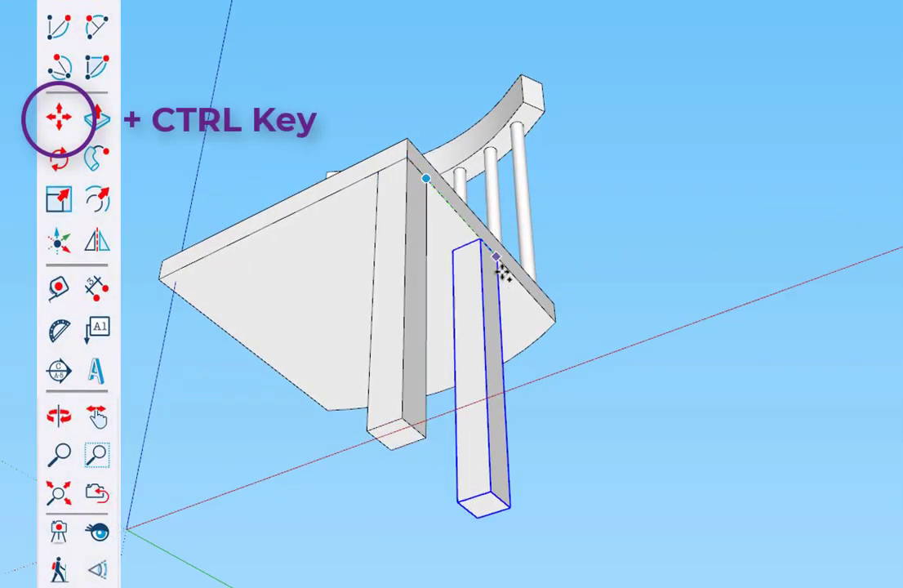
pyautogui.click(555, 322)
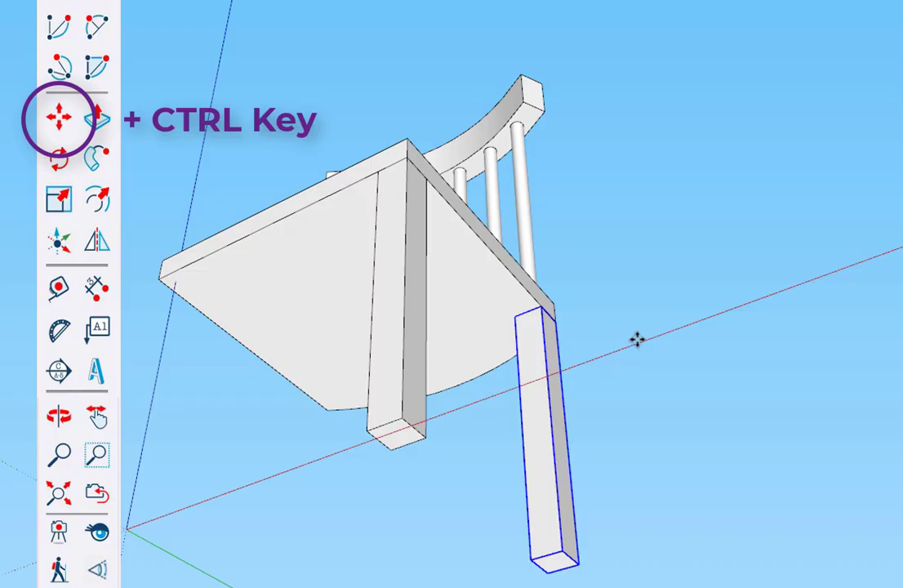
# Select both right leg components and copy them together to the left front and left rear corners under the seat.
pyautogui.moveTo(314, 188); pyautogui.dragTo(529, 290, button='middle')
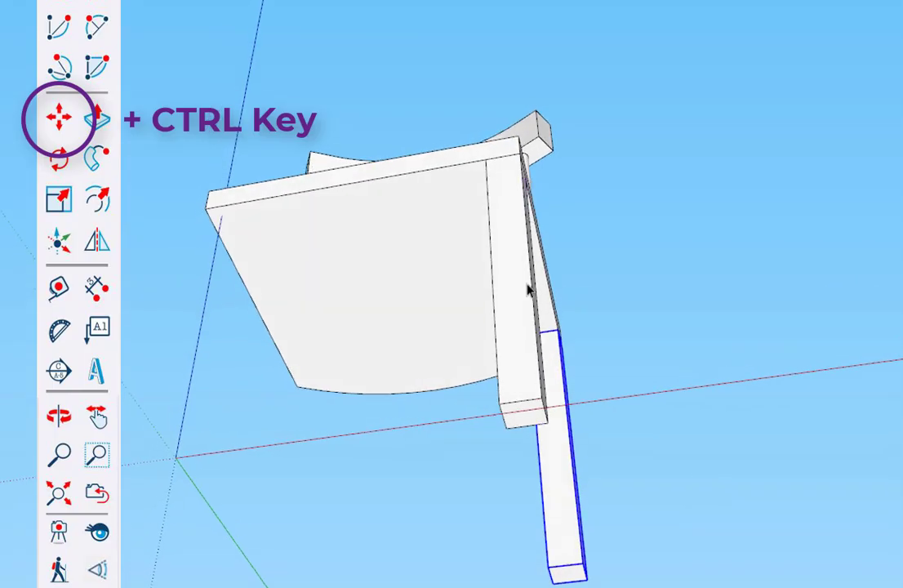
pyautogui.click(525, 390)
pyautogui.keyDown('shift'); pyautogui.click(562, 534); pyautogui.keyUp('shift')
pyautogui.moveTo(468, 448); pyautogui.dragTo(824, 422, button='middle')
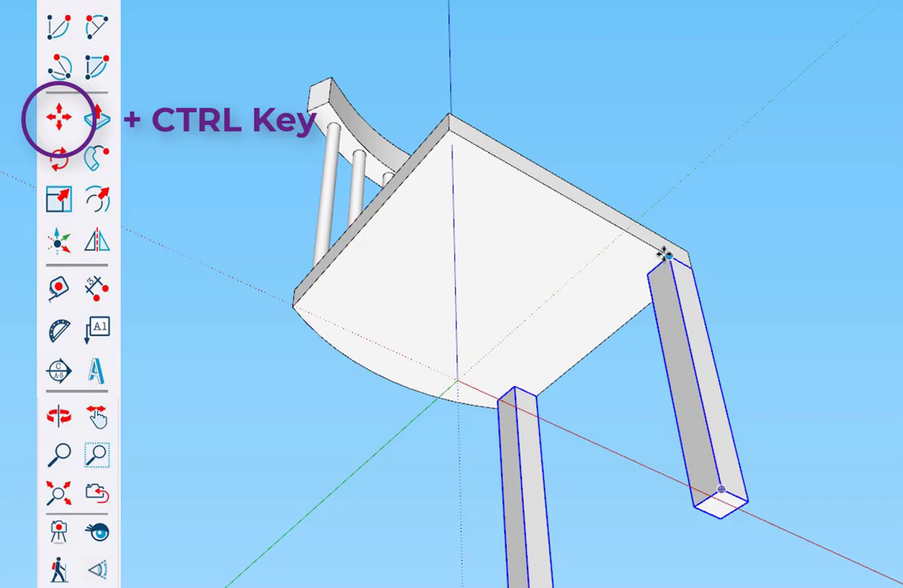
pyautogui.click(506, 473)
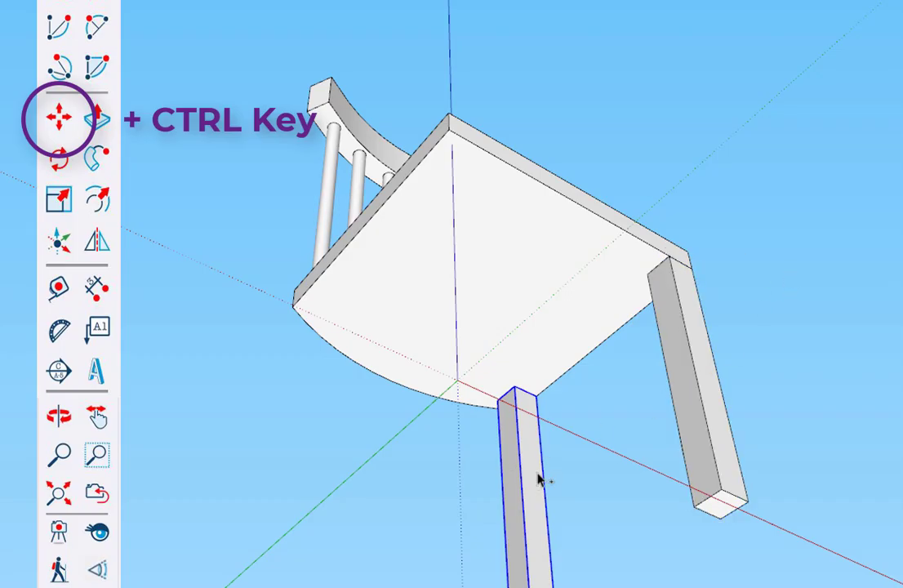
pyautogui.keyDown('ctrl'); pyautogui.click(690, 365); pyautogui.keyUp('ctrl')
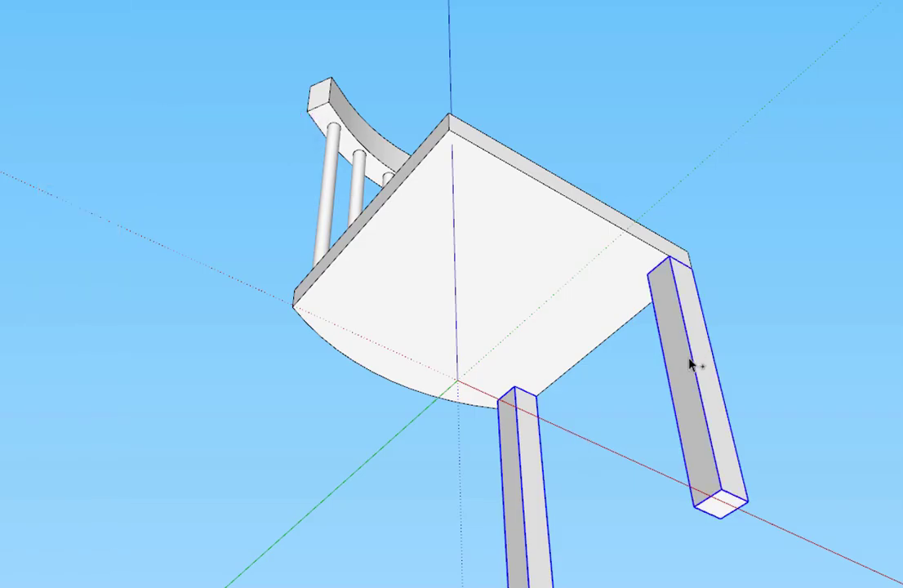
pyautogui.press('m')
pyautogui.press('ctrl')
pyautogui.click(669, 256)
pyautogui.click(454, 135)
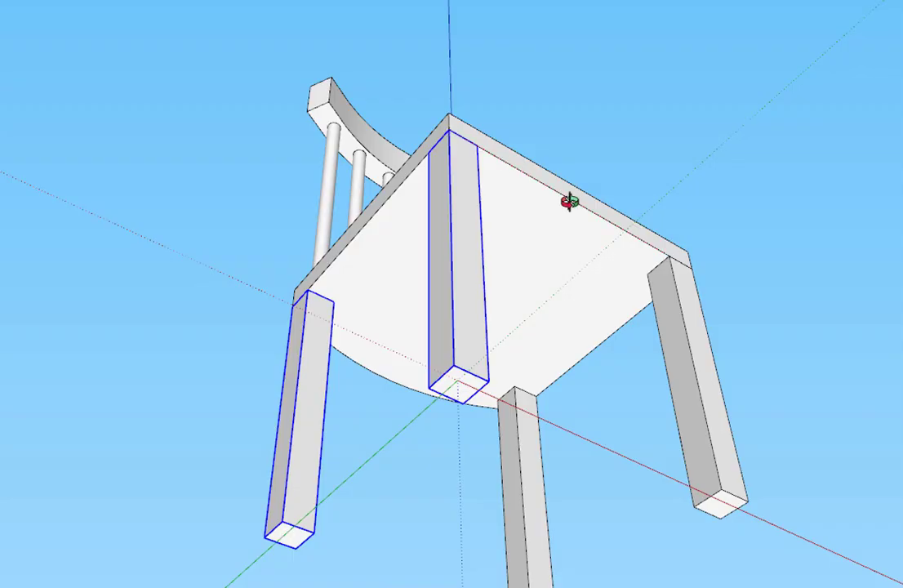
# View the whole chair from the front and select its legs one by one to inspect them as components.
pyautogui.moveTo(569, 202); pyautogui.dragTo(328, 360, button='middle')
pyautogui.scroll(-4, 325, 302)
pyautogui.moveTo(322, 289); pyautogui.dragTo(274, 423, button='middle')
pyautogui.scroll(3, 274, 423)
pyautogui.press('space')
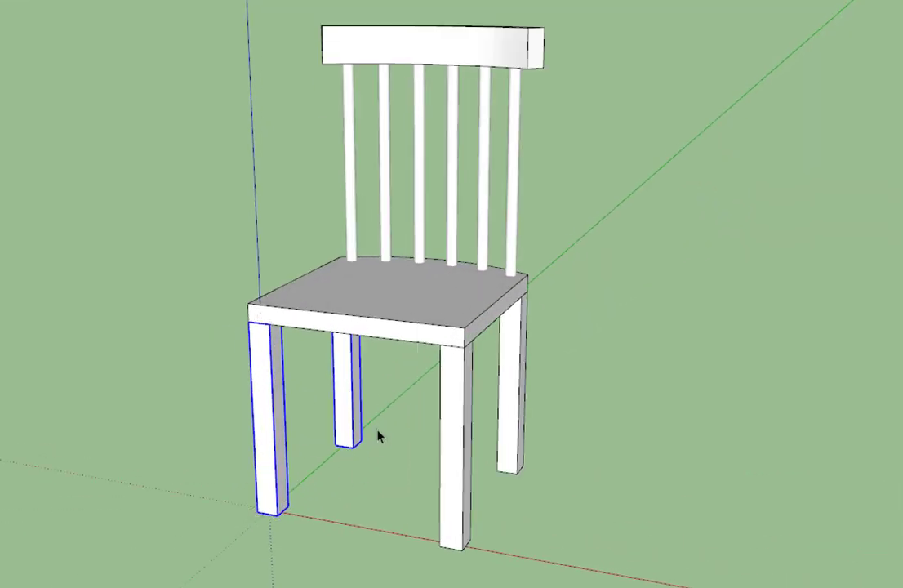
pyautogui.click(376, 429)
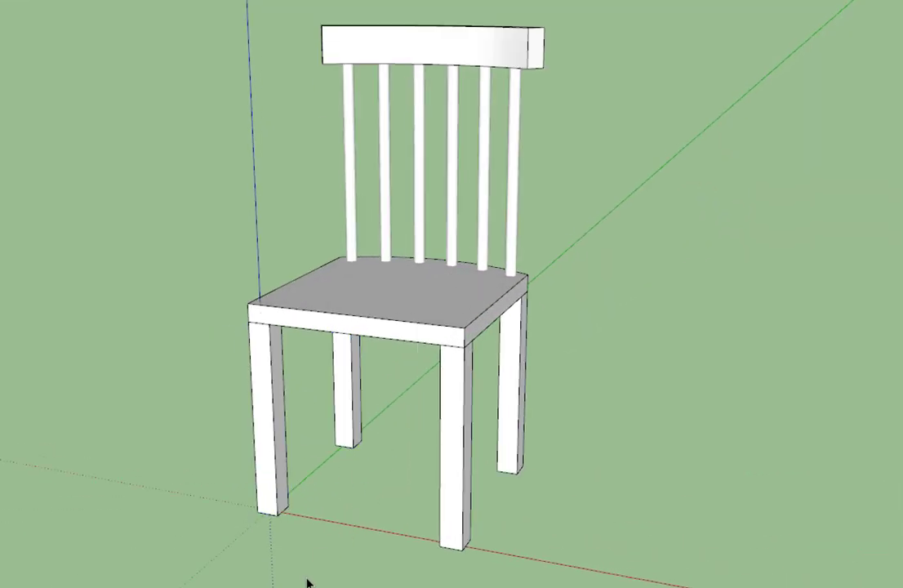
pyautogui.click(467, 459)
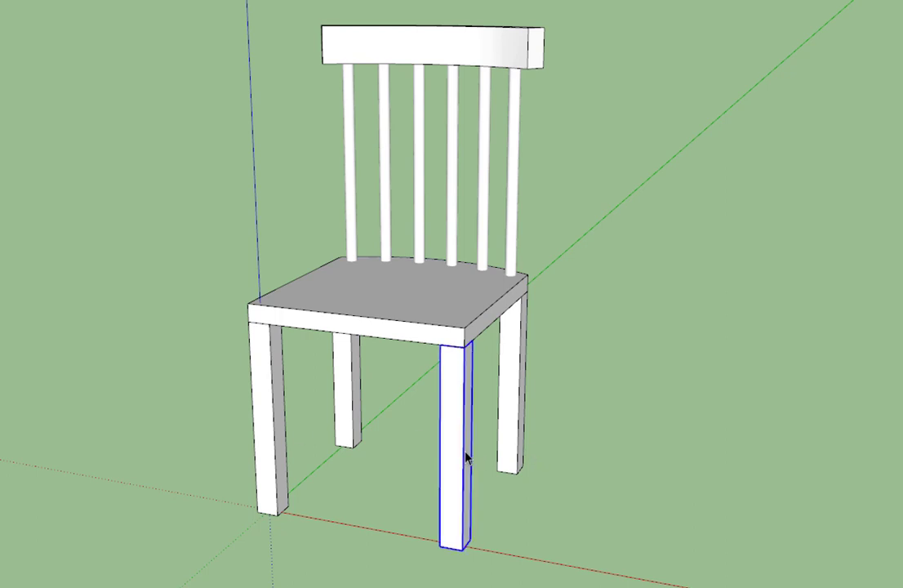
pyautogui.click(343, 385)
pyautogui.click(278, 416)
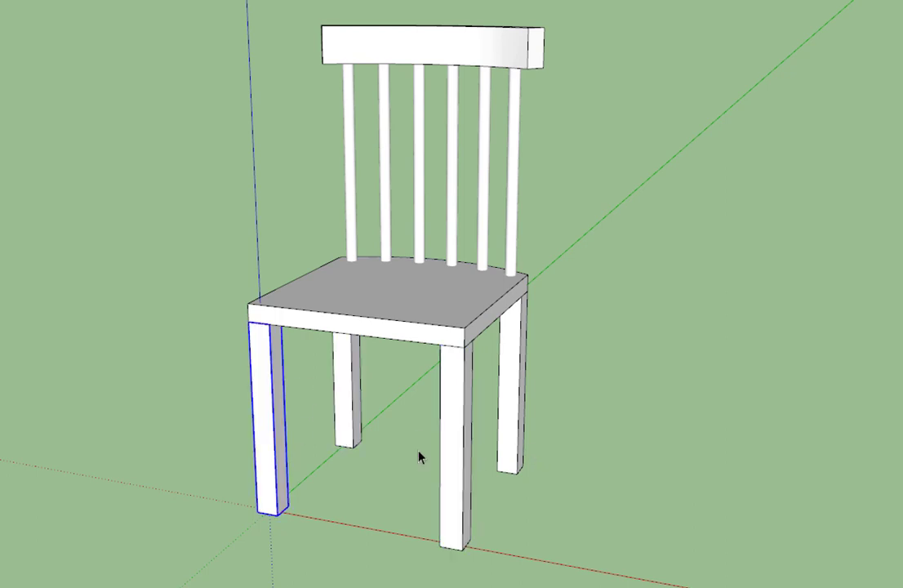
pyautogui.click(511, 426)
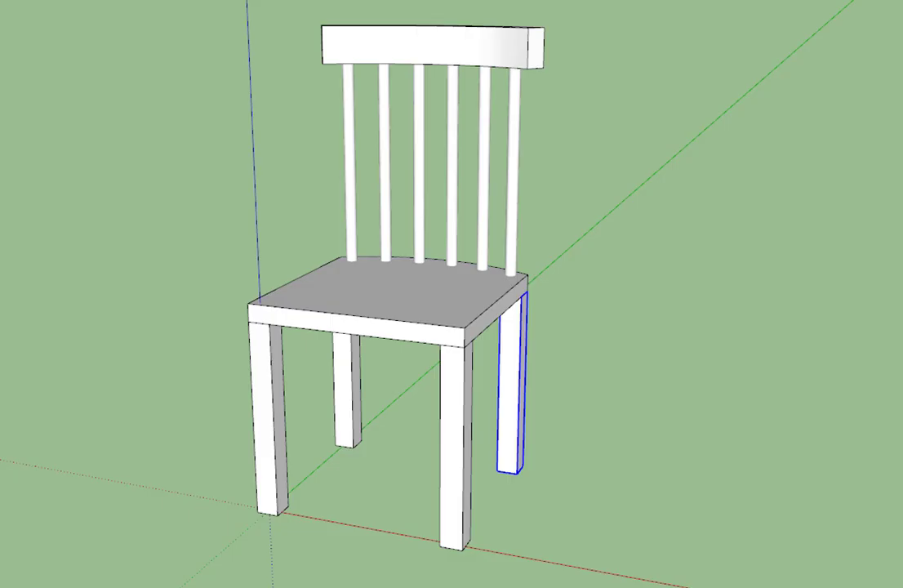
pyautogui.press('m')
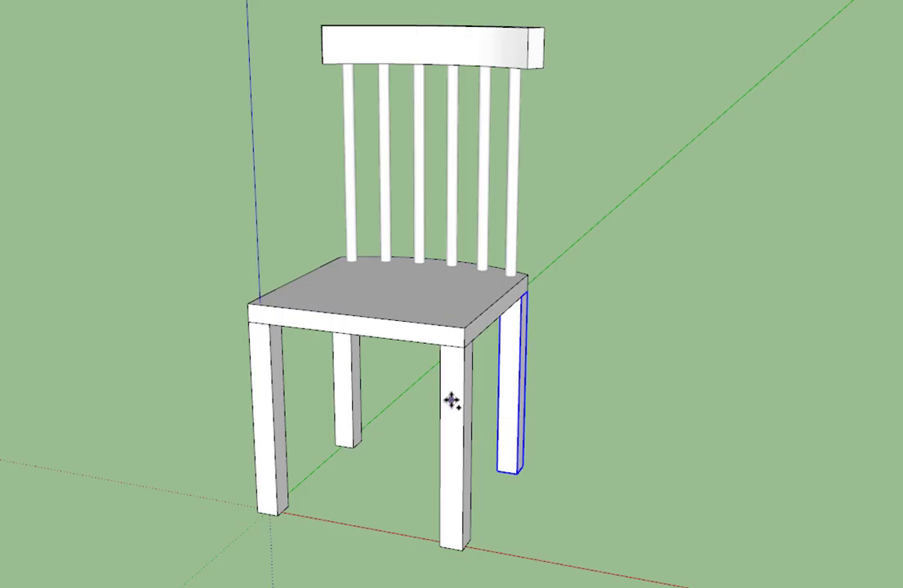
pyautogui.press('space')
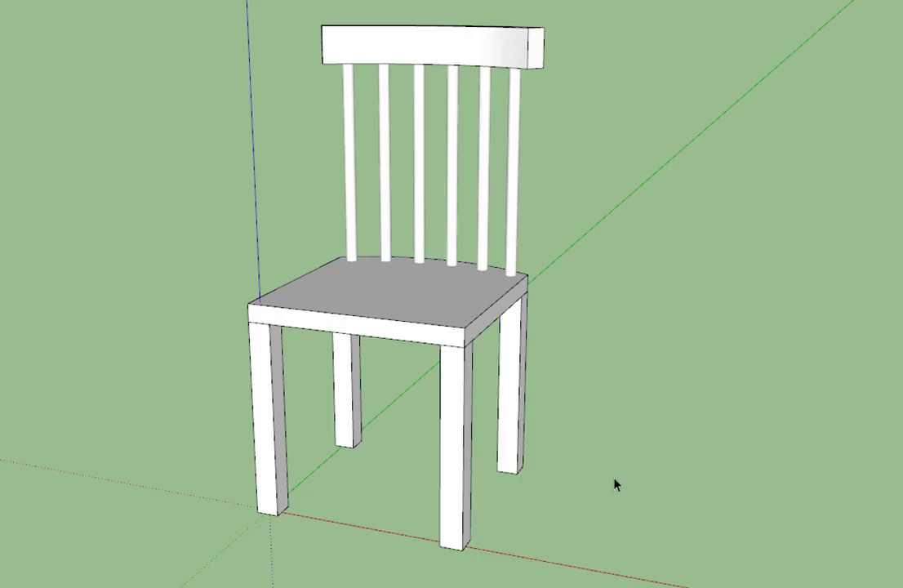
# Open the seat and top rail group for editing.
pyautogui.scroll(-2, 615, 480)
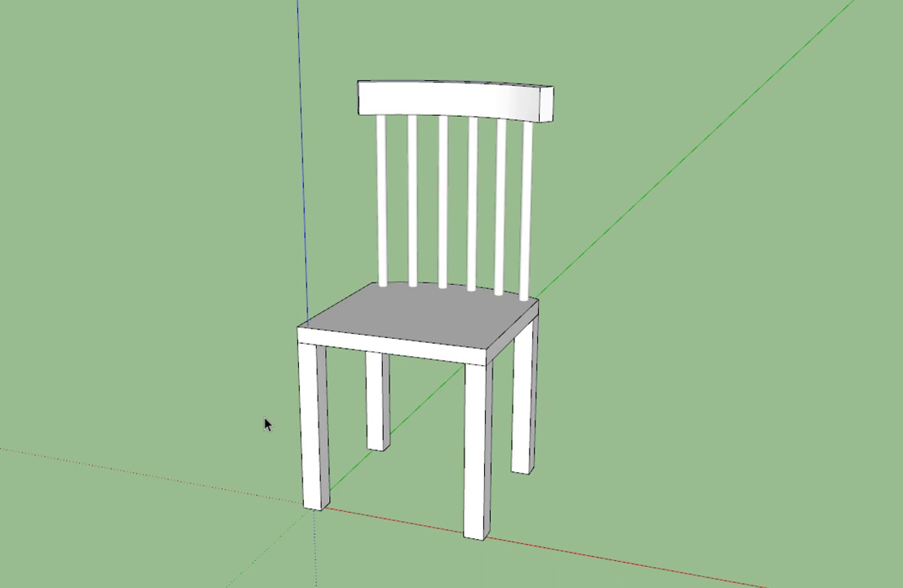
pyautogui.scroll(5, 462, 327)
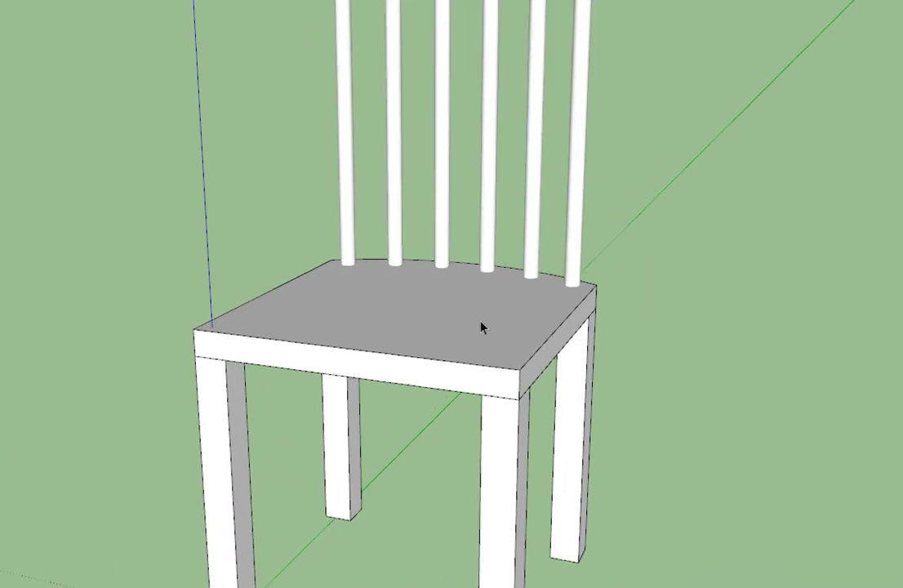
pyautogui.scroll(-7, 482, 337)
pyautogui.scroll(3, 523, 143)
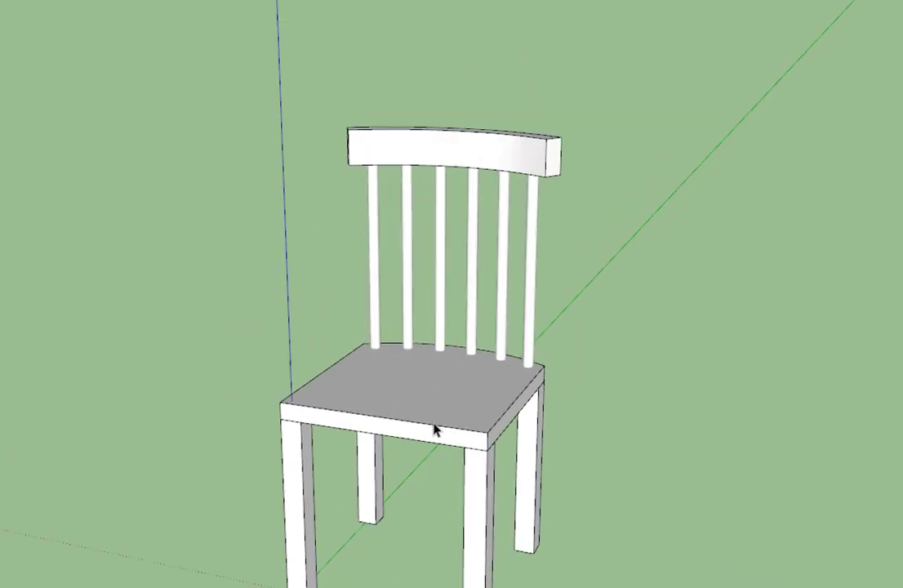
pyautogui.doubleClick(463, 409)
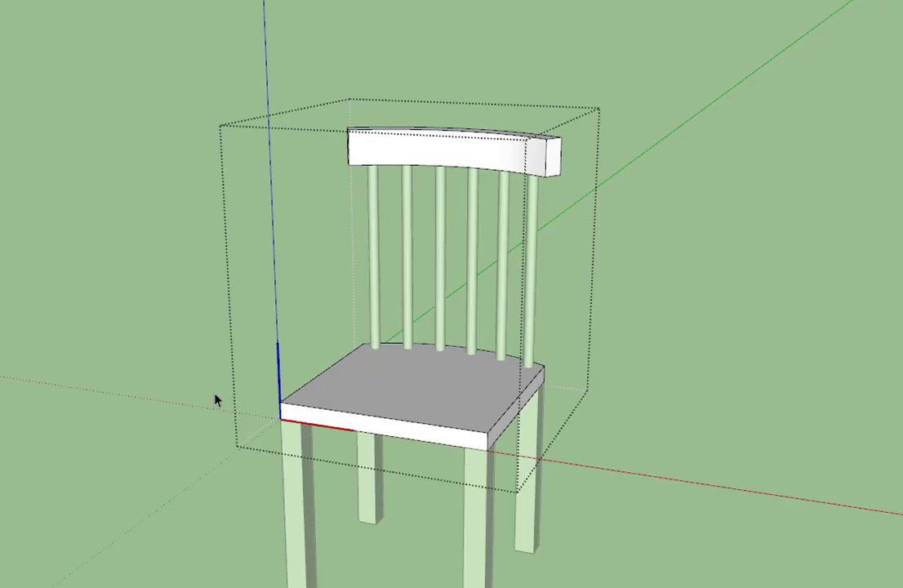
pyautogui.moveTo(695, 401)
pyautogui.mouseDown(button='middle')
pyautogui.moveTo(560, 226)
pyautogui.moveTo(283, 137)
pyautogui.moveTo(143, 138)
pyautogui.moveTo(633, 497)
pyautogui.moveTo(633, 461)
pyautogui.moveTo(603, 466)
pyautogui.mouseUp(button='middle')
pyautogui.scroll(3, 460, 487)
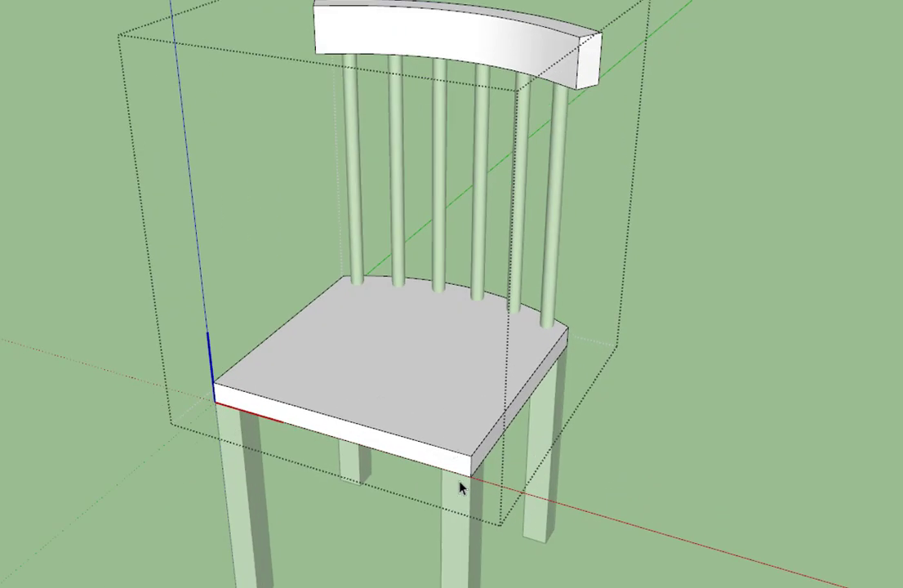
# Draw a diagonal line across the upper right corner of the seat's front face, from the top edge to the side edge.
pyautogui.scroll(3, 450, 449)
pyautogui.moveTo(450, 449); pyautogui.dragTo(500, 419, button='middle')
pyautogui.scroll(1, 504, 430)
pyautogui.press('l')
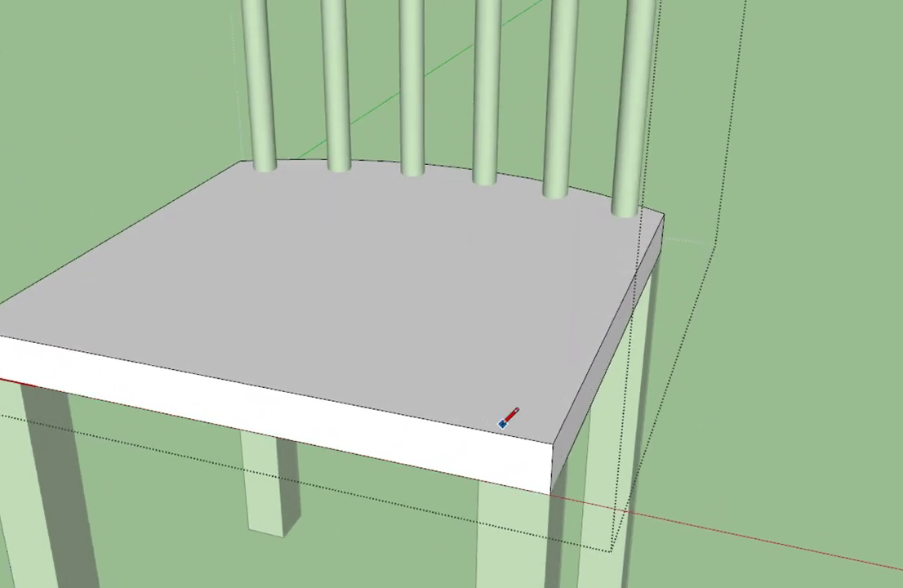
pyautogui.click(483, 430)
pyautogui.click(552, 467)
pyautogui.press('space')
pyautogui.scroll(3, 565, 480)
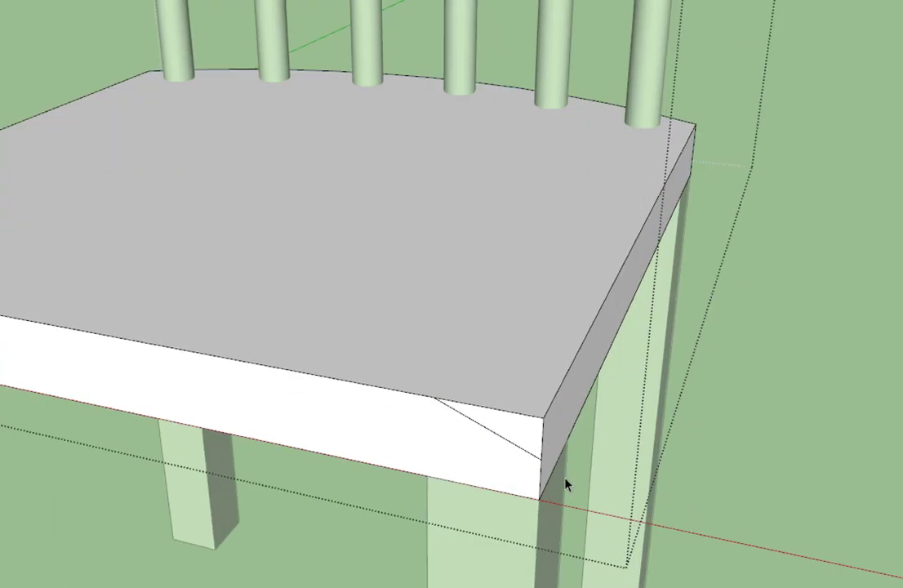
# Close the seat and top rail group, select it as a whole and reopen it for editing.
pyautogui.moveTo(567, 480); pyautogui.dragTo(556, 394, button='middle')
pyautogui.scroll(-6, 620, 392)
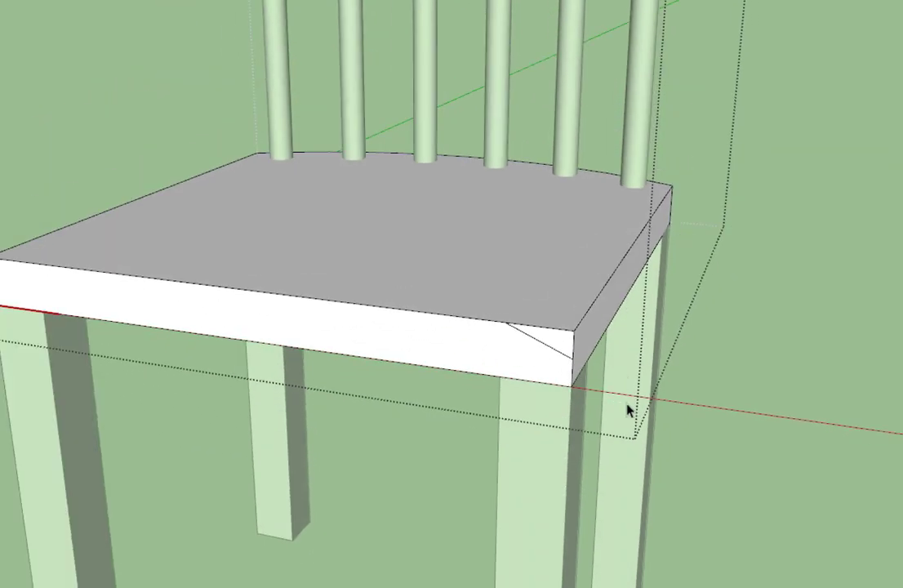
pyautogui.moveTo(673, 425); pyautogui.dragTo(454, 430, button='middle')
pyautogui.scroll(-3, 490, 469)
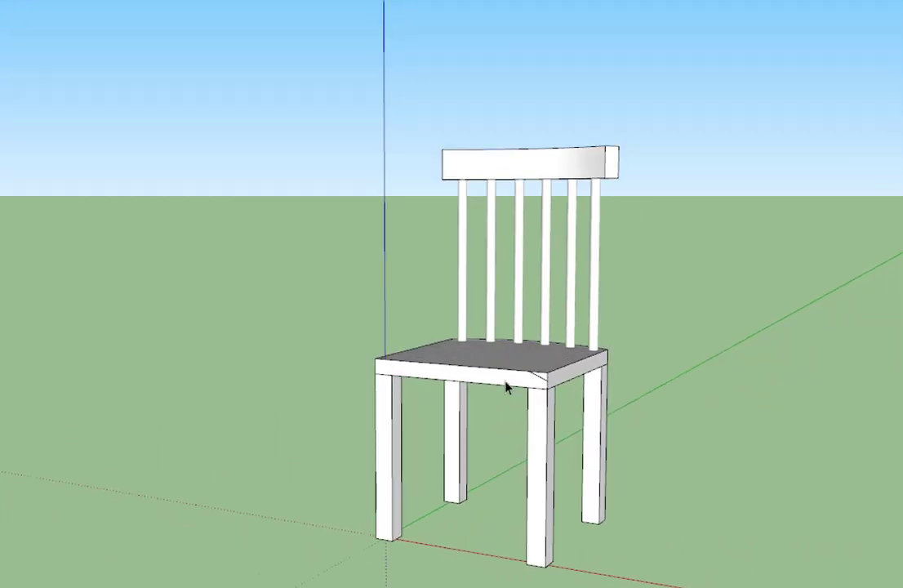
pyautogui.click(506, 388)
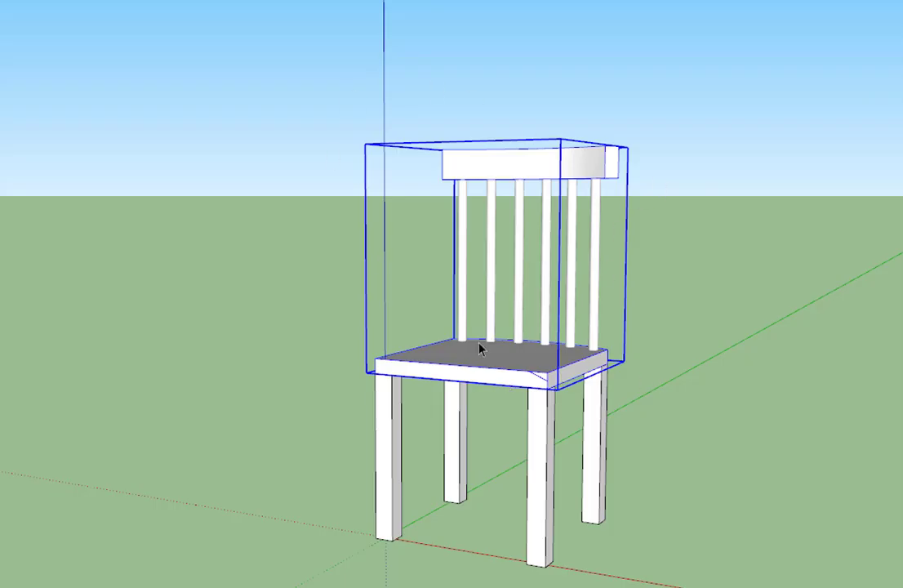
pyautogui.doubleClick(482, 353)
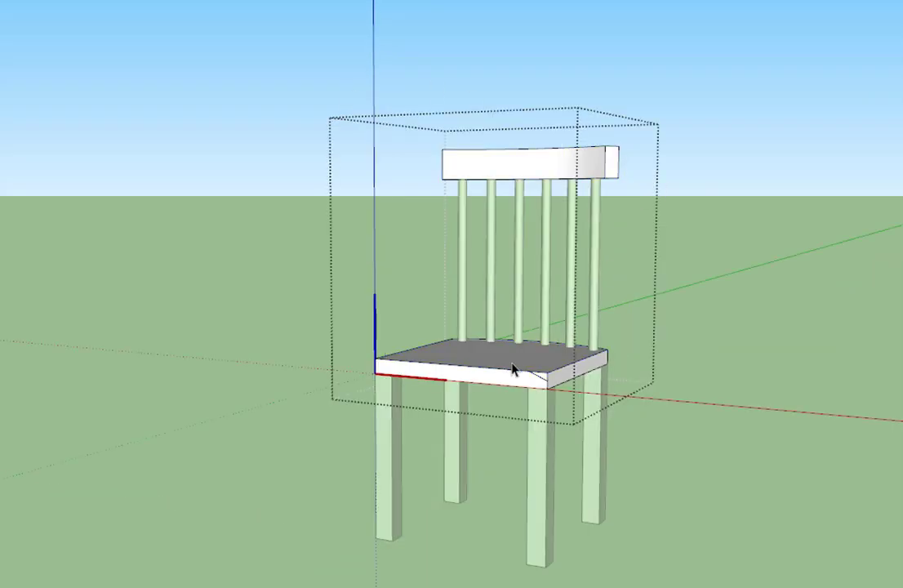
# Sweep the triangular profile at the seat's front corner around the edges of the seat's top face with Follow Me.
pyautogui.scroll(5, 511, 372)
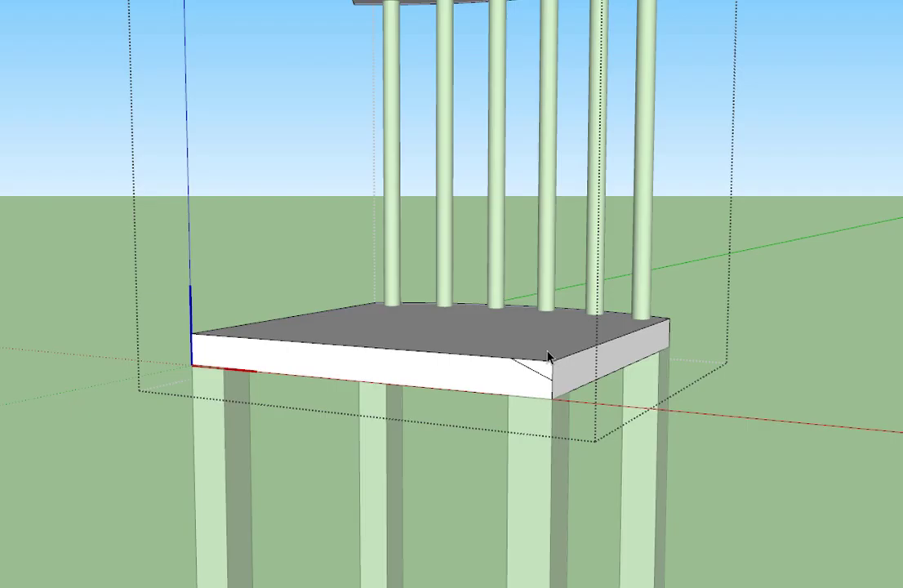
pyautogui.moveTo(547, 355); pyautogui.dragTo(548, 413, button='middle')
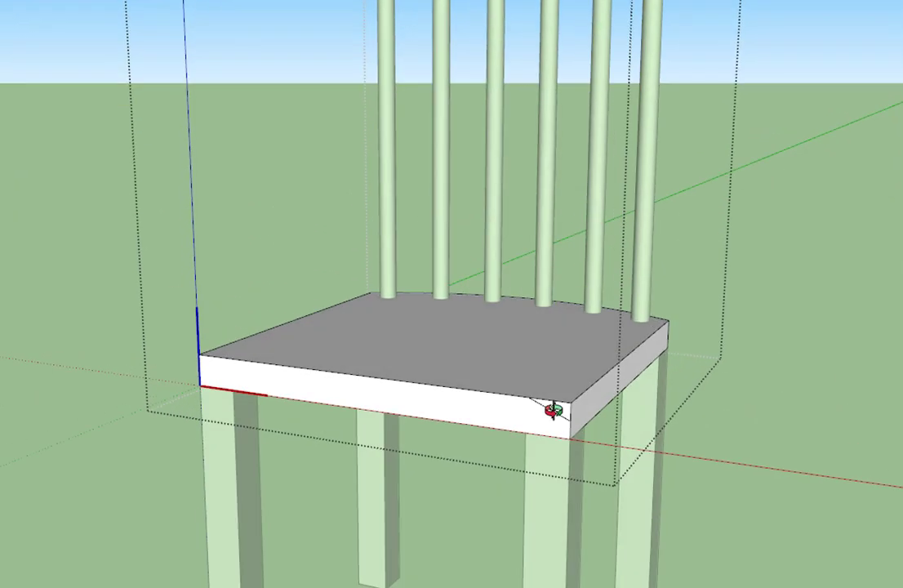
pyautogui.scroll(3, 560, 423)
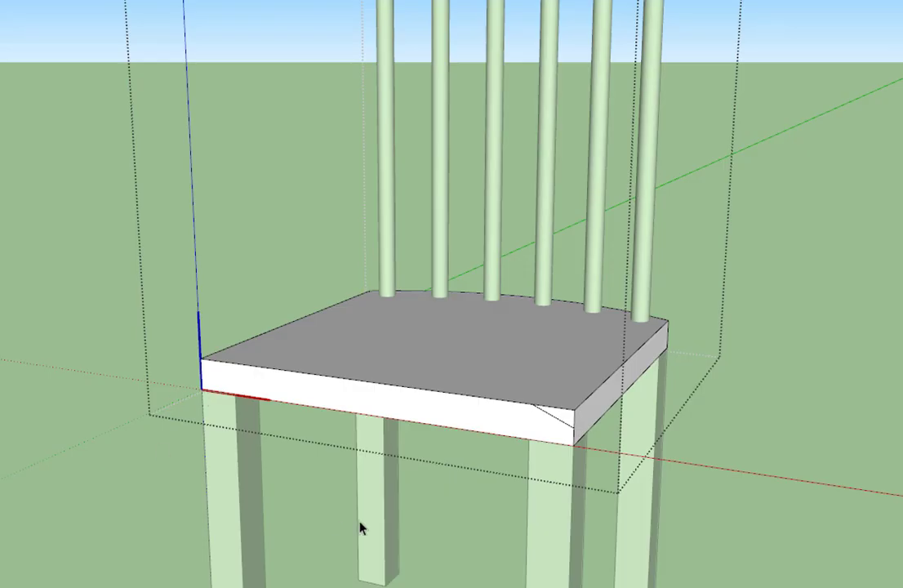
pyautogui.moveTo(361, 529); pyautogui.dragTo(334, 359, button='middle')
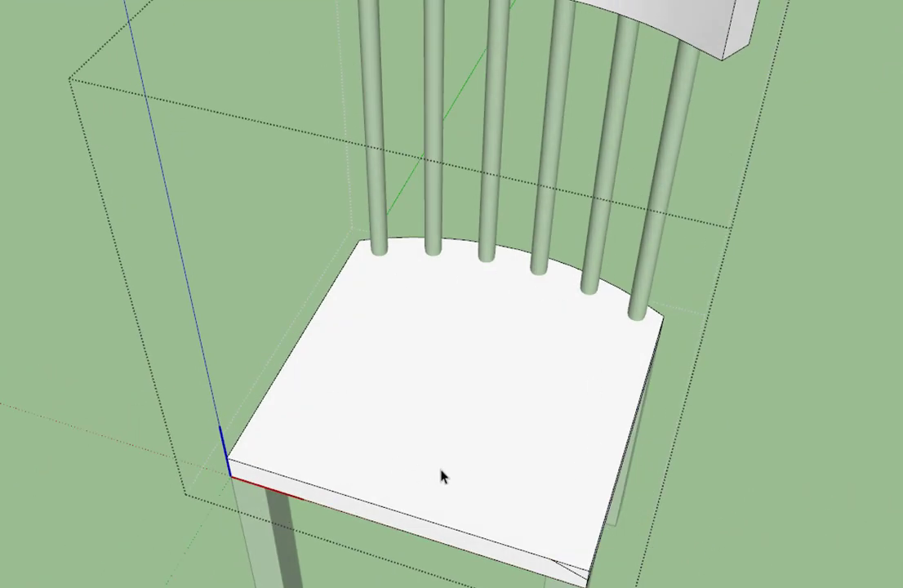
pyautogui.click(418, 406)
pyautogui.moveTo(476, 391); pyautogui.dragTo(4, 368, button='middle')
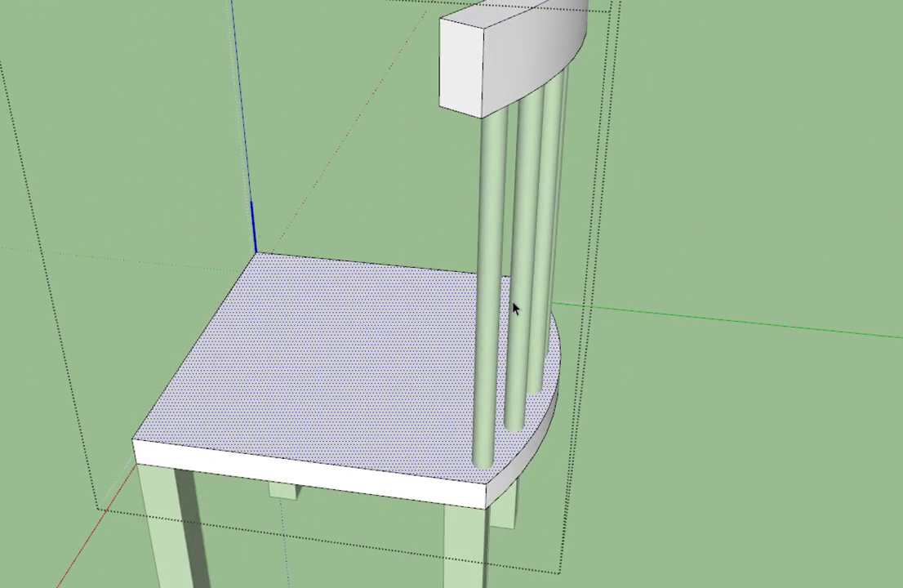
pyautogui.scroll(5, 514, 309)
pyautogui.moveTo(514, 309); pyautogui.dragTo(769, 472, button='middle')
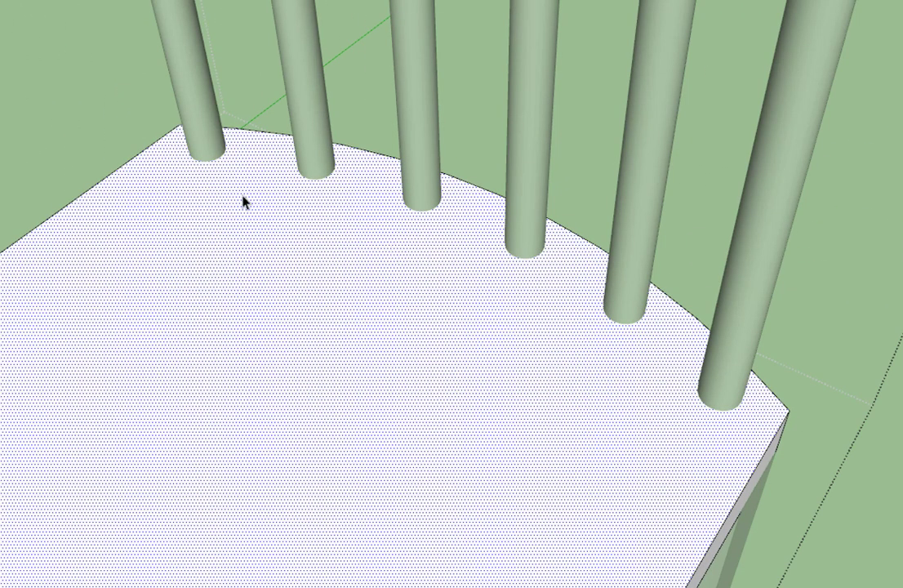
pyautogui.scroll(-2, 690, 249)
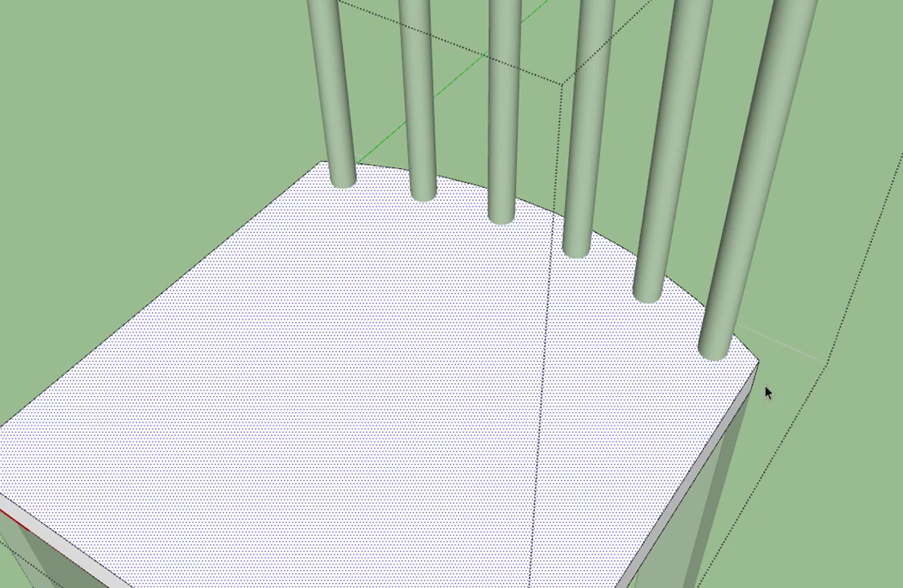
pyautogui.moveTo(406, 380); pyautogui.dragTo(474, 353, button='middle')
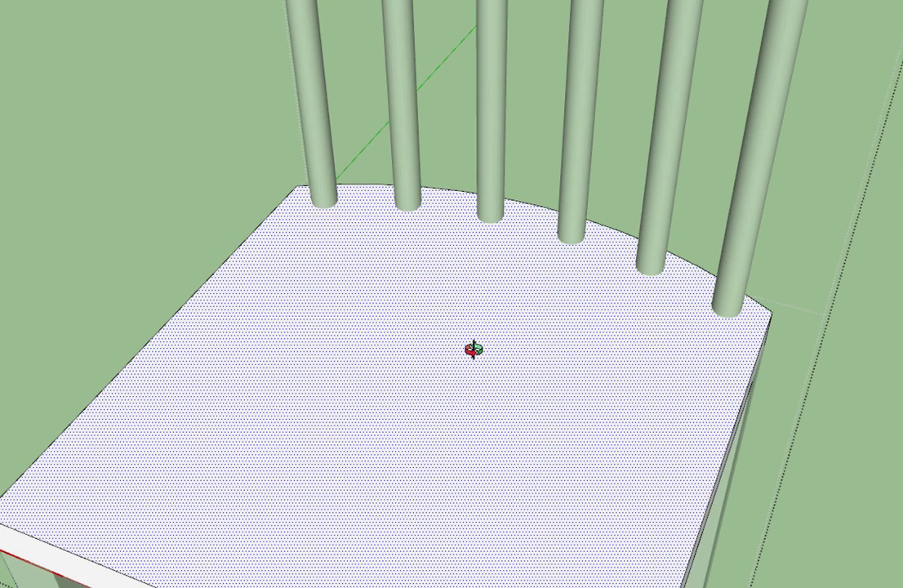
pyautogui.scroll(-3, 450, 369)
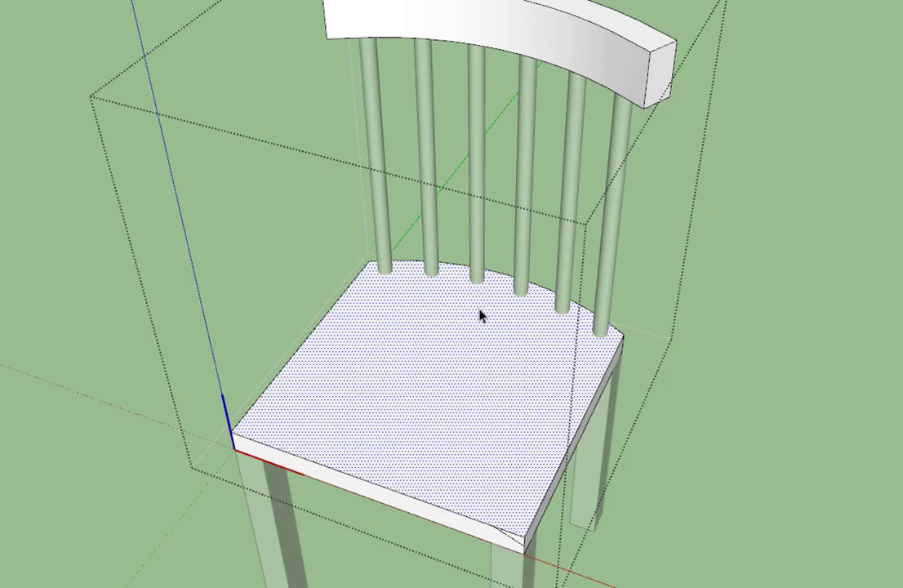
pyautogui.moveTo(553, 438); pyautogui.dragTo(596, 288, button='middle')
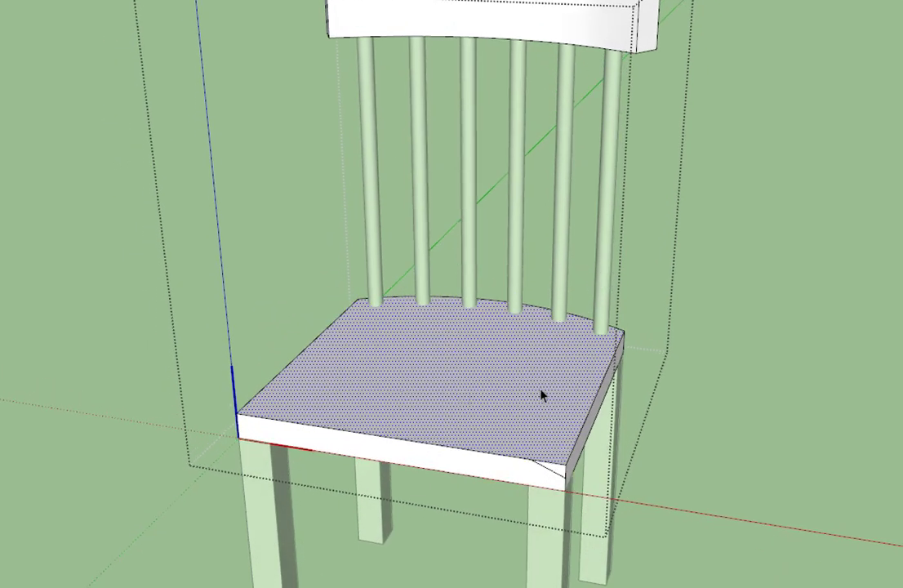
pyautogui.scroll(3, 545, 393)
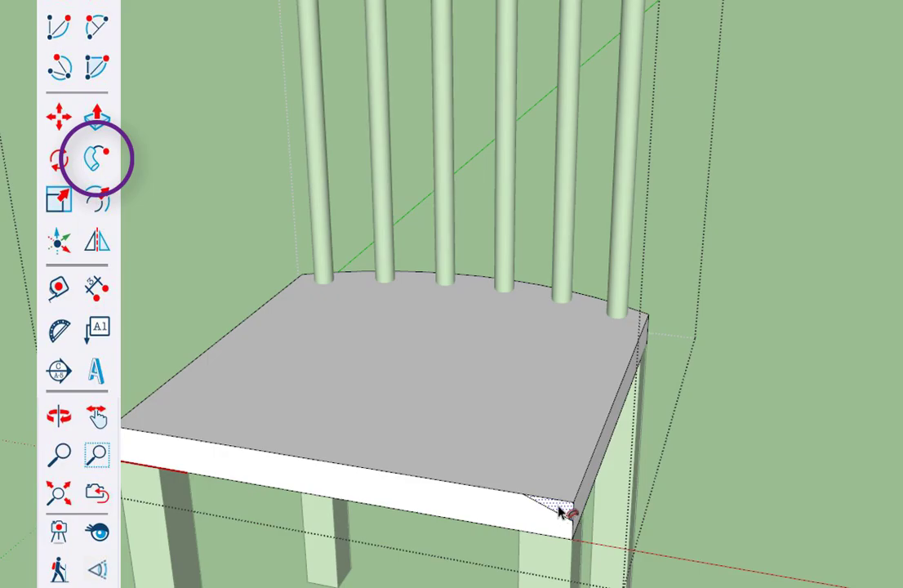
pyautogui.scroll(3, 562, 510)
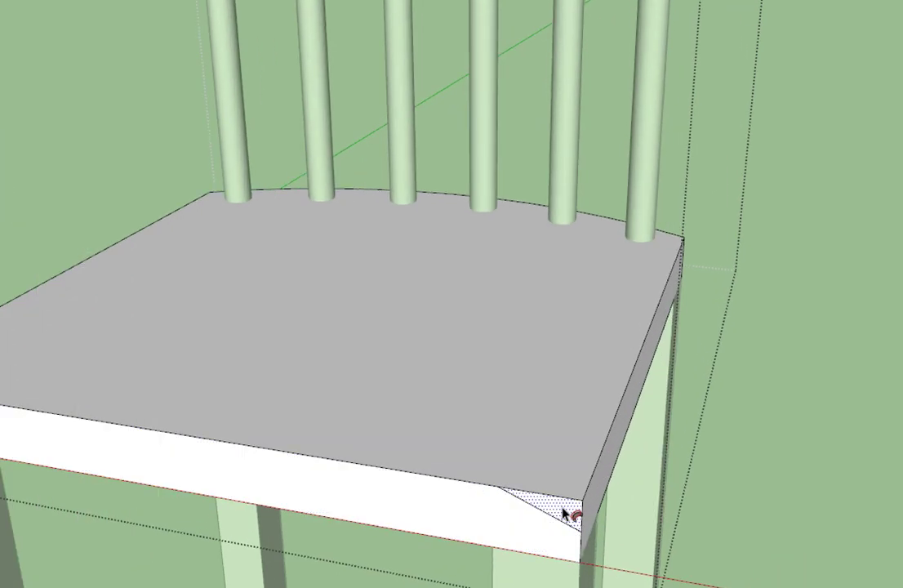
pyautogui.click(563, 512)
# Examine the beveled seat edge from all sides, especially where the spindles meet the rear of the seat.
pyautogui.moveTo(571, 516); pyautogui.dragTo(887, 516, button='middle')
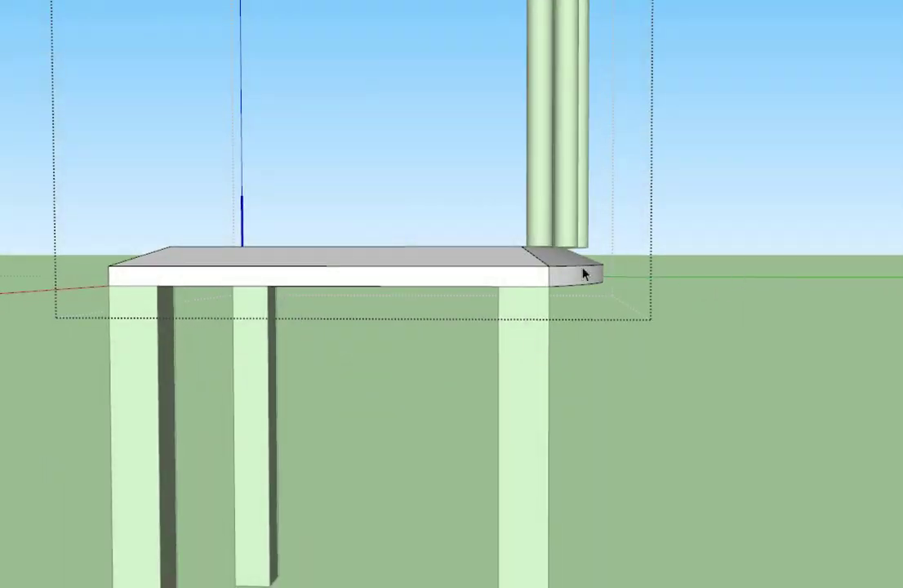
pyautogui.scroll(3, 586, 272)
pyautogui.moveTo(570, 258); pyautogui.dragTo(512, 175, button='middle')
pyautogui.scroll(5, 462, 147)
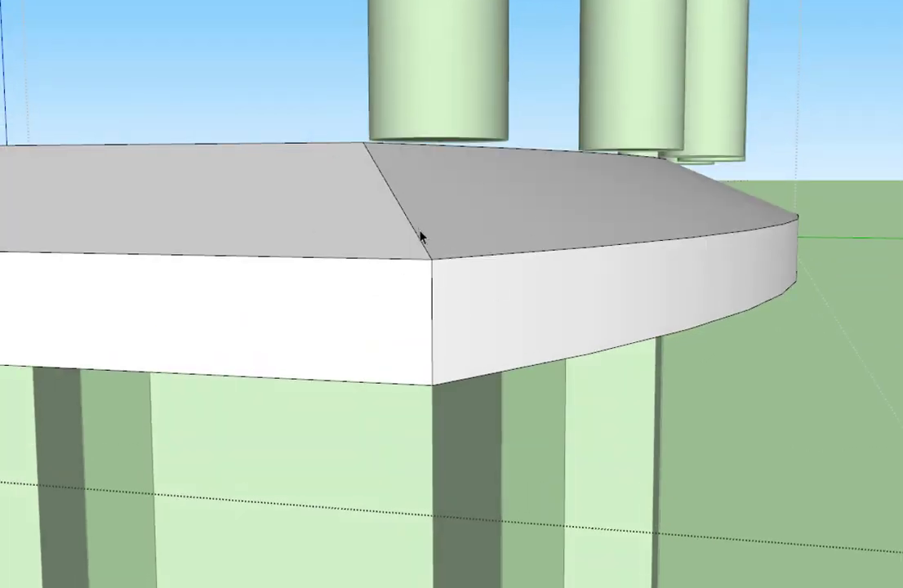
pyautogui.moveTo(421, 238); pyautogui.dragTo(631, 294, button='middle')
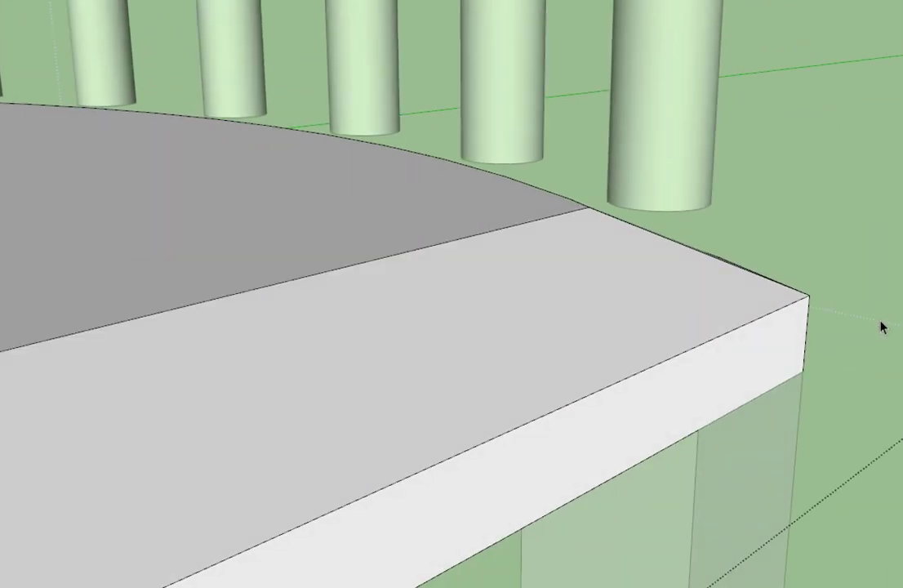
pyautogui.scroll(-2, 485, 199)
pyautogui.scroll(-6, 563, 277)
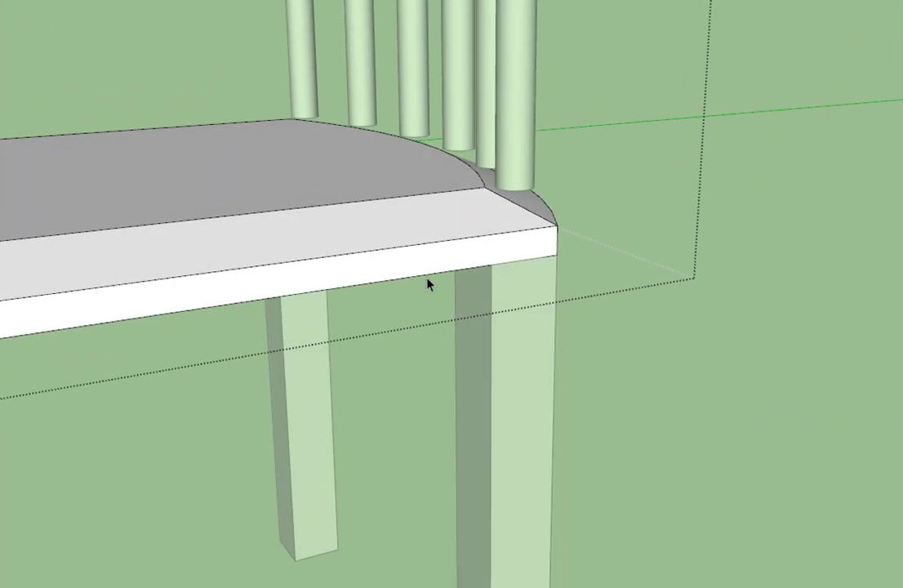
pyautogui.scroll(-3, 365, 284)
pyautogui.moveTo(363, 298); pyautogui.dragTo(617, 316, button='middle')
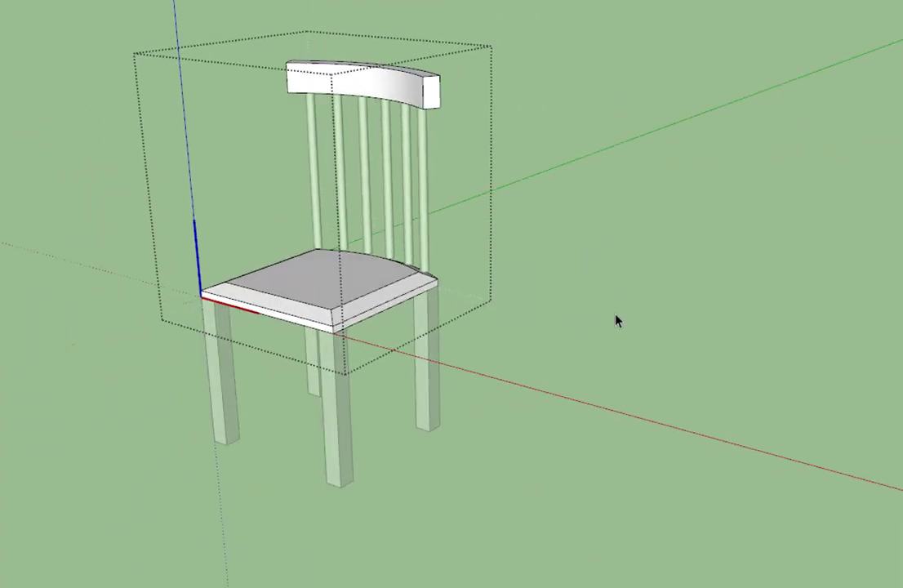
pyautogui.scroll(3, 251, 290)
pyautogui.scroll(4, 251, 290)
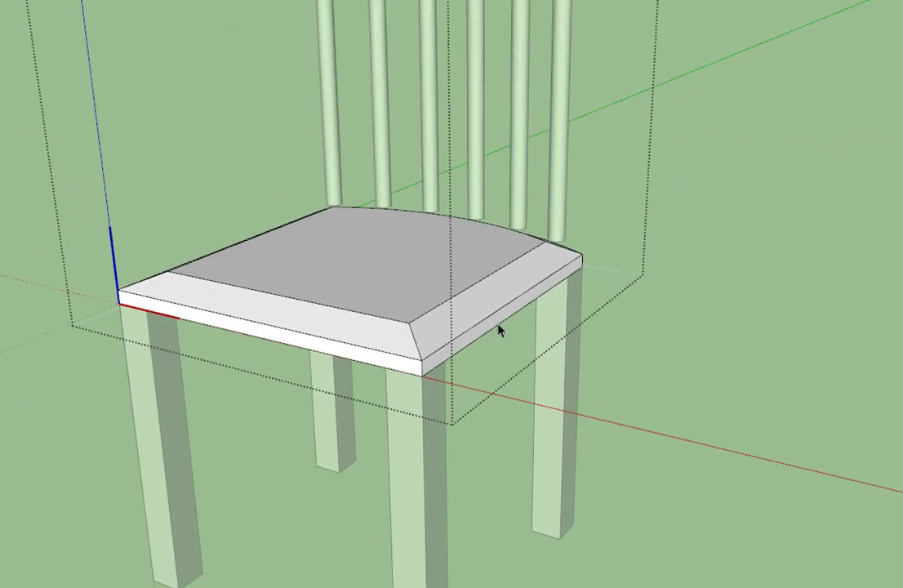
pyautogui.scroll(-3, 365, 369)
pyautogui.moveTo(588, 262); pyautogui.dragTo(78, 169, button='middle')
pyautogui.scroll(3, 568, 149)
pyautogui.scroll(2, 444, 274)
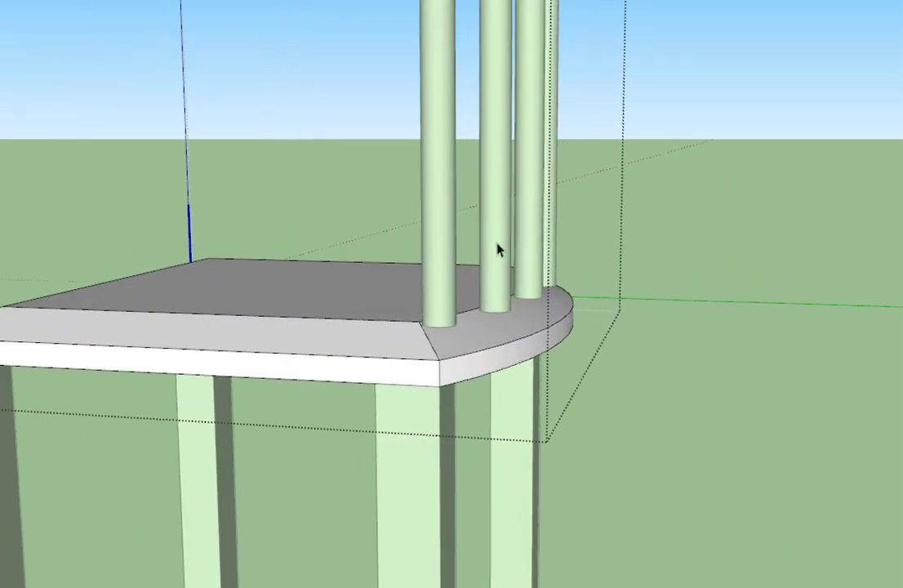
pyautogui.scroll(-3, 397, 228)
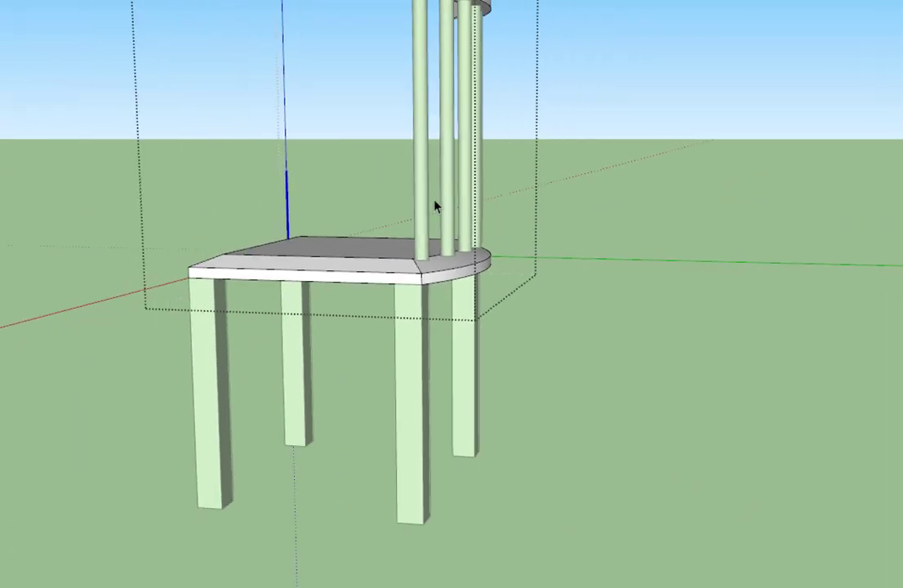
# Close the seat and top rail group and select individual back spindles.
pyautogui.click(620, 106)
pyautogui.moveTo(465, 214); pyautogui.dragTo(462, 192, button='middle')
pyautogui.scroll(3, 430, 236)
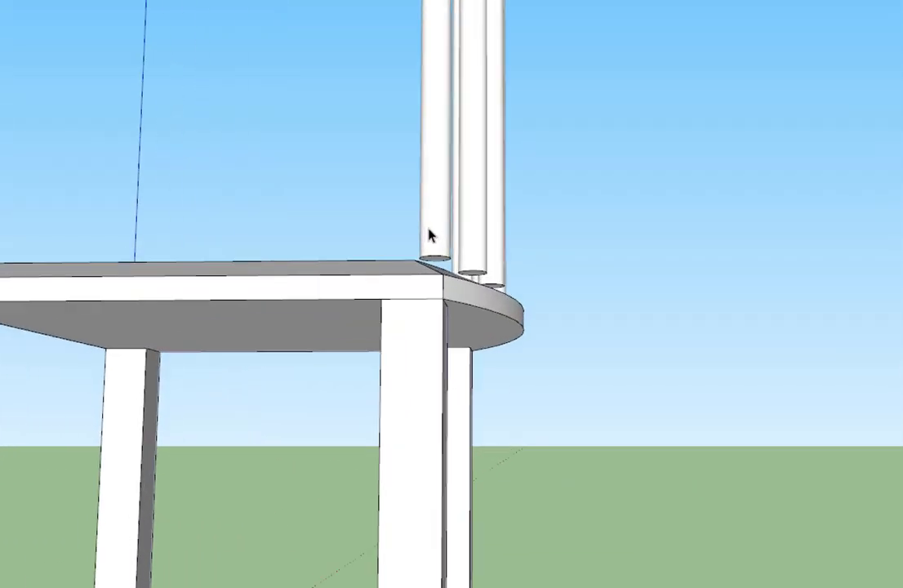
pyautogui.click(434, 212)
pyautogui.click(477, 233)
pyautogui.moveTo(516, 254); pyautogui.dragTo(515, 338, button='middle')
pyautogui.click(486, 277)
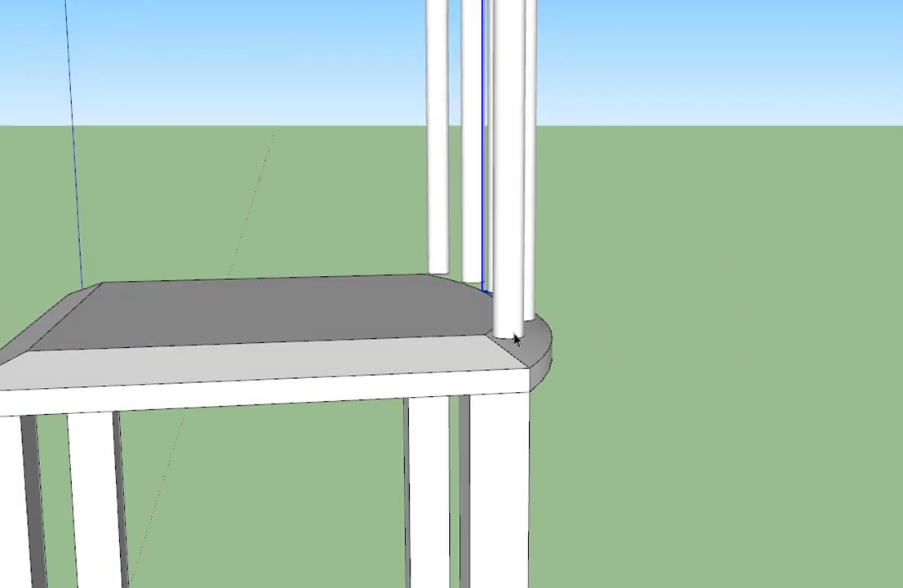
# Inspect the foot of the selected end spindle against the beveled rear corner of the seat.
pyautogui.scroll(-3, 607, 339)
pyautogui.moveTo(617, 392); pyautogui.dragTo(686, 356, button='middle')
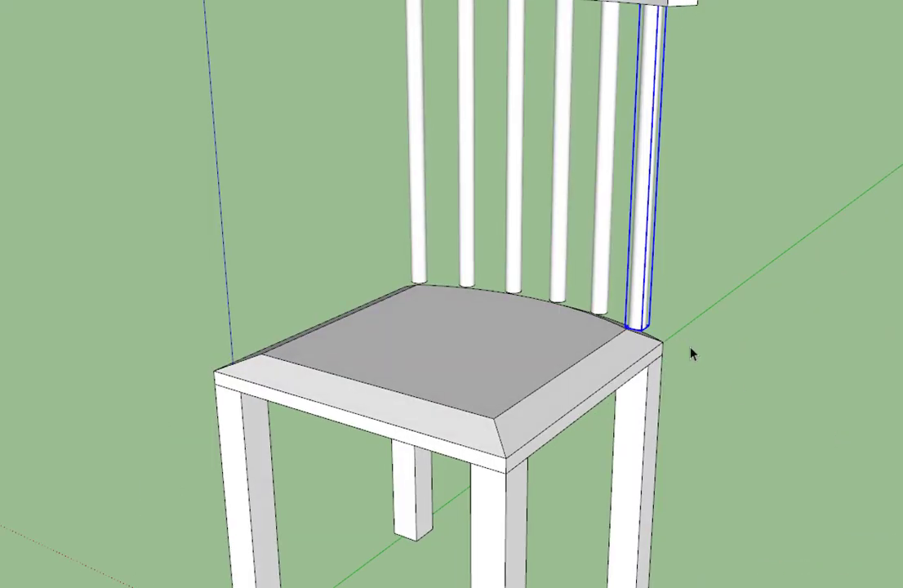
pyautogui.scroll(5, 654, 327)
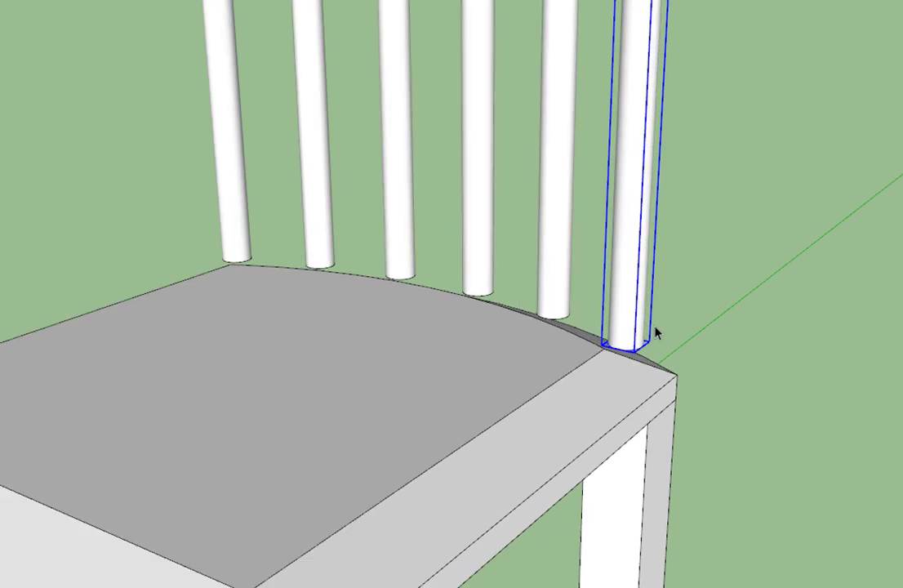
pyautogui.scroll(-5, 656, 333)
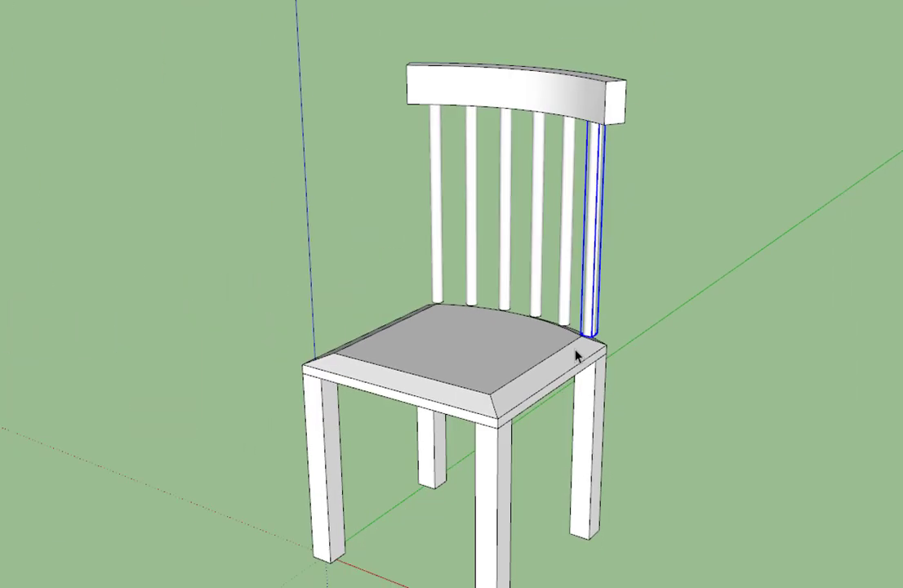
pyautogui.moveTo(627, 343); pyautogui.dragTo(512, 245, button='middle')
pyautogui.scroll(5, 572, 361)
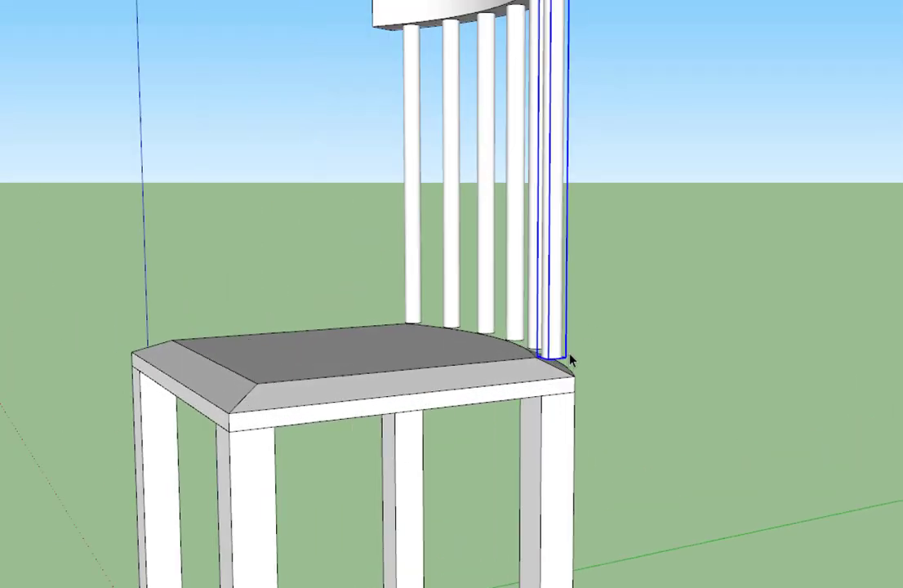
pyautogui.scroll(3, 572, 361)
pyautogui.moveTo(572, 361)
pyautogui.mouseDown(button='middle')
pyautogui.moveTo(434, 237)
pyautogui.moveTo(446, 241)
pyautogui.moveTo(460, 328)
pyautogui.moveTo(480, 302)
pyautogui.moveTo(883, 384)
pyautogui.moveTo(621, 177)
pyautogui.moveTo(405, 158)
pyautogui.moveTo(343, 139)
pyautogui.moveTo(266, 270)
pyautogui.moveTo(417, 572)
pyautogui.moveTo(434, 416)
pyautogui.moveTo(498, 462)
pyautogui.mouseUp(button='middle')
# Open the end spindle component for editing.
pyautogui.doubleClick(446, 242)
pyautogui.scroll(-3, 499, 467)
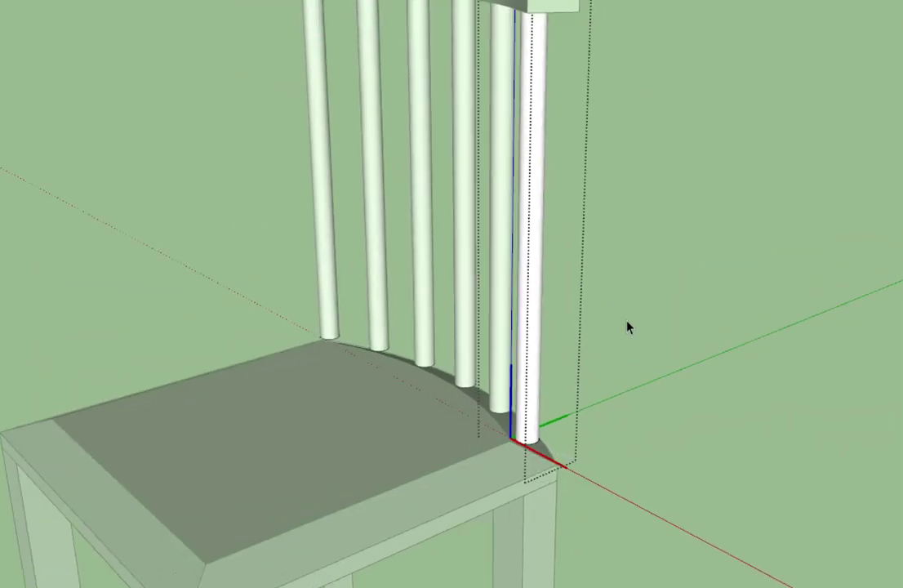
pyautogui.scroll(1, 539, 453)
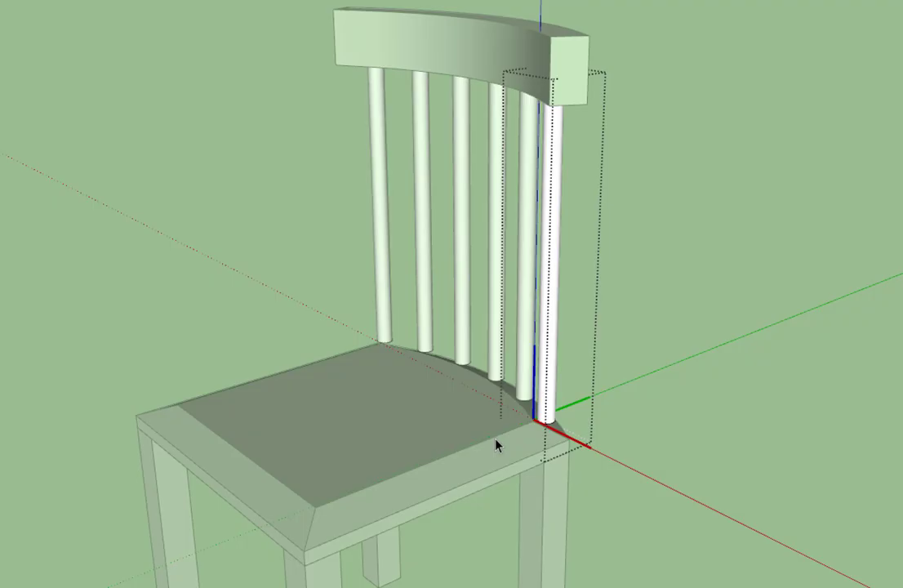
pyautogui.scroll(2, 599, 342)
pyautogui.scroll(3, 564, 499)
# Extend the spindle's bottom face down into the beveled seat with Push/Pull, and close the component.
pyautogui.moveTo(520, 523)
pyautogui.mouseDown(button='middle')
pyautogui.moveTo(486, 469)
pyautogui.moveTo(316, 276)
pyautogui.mouseUp(button='middle')
pyautogui.scroll(3, 351, 199)
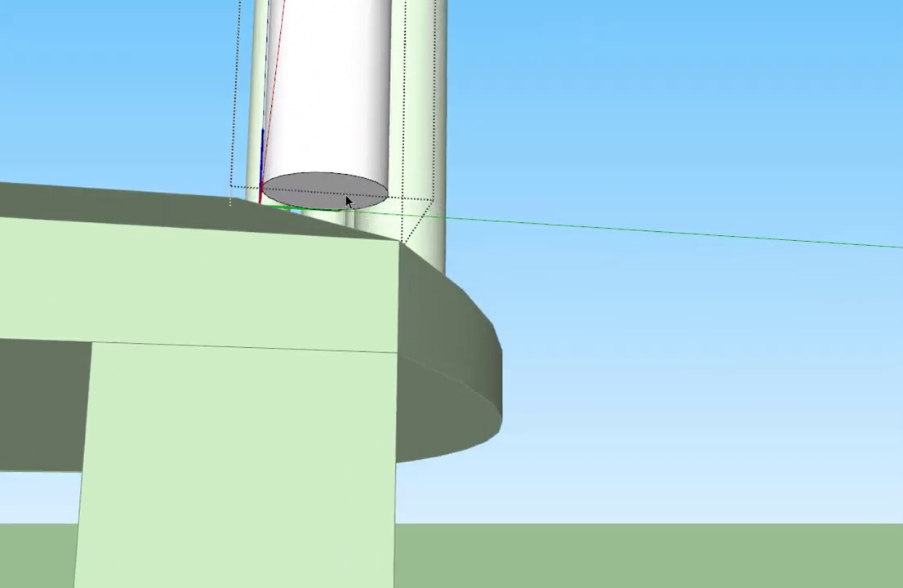
pyautogui.press('p')
pyautogui.click(335, 193)
pyautogui.click(397, 260)
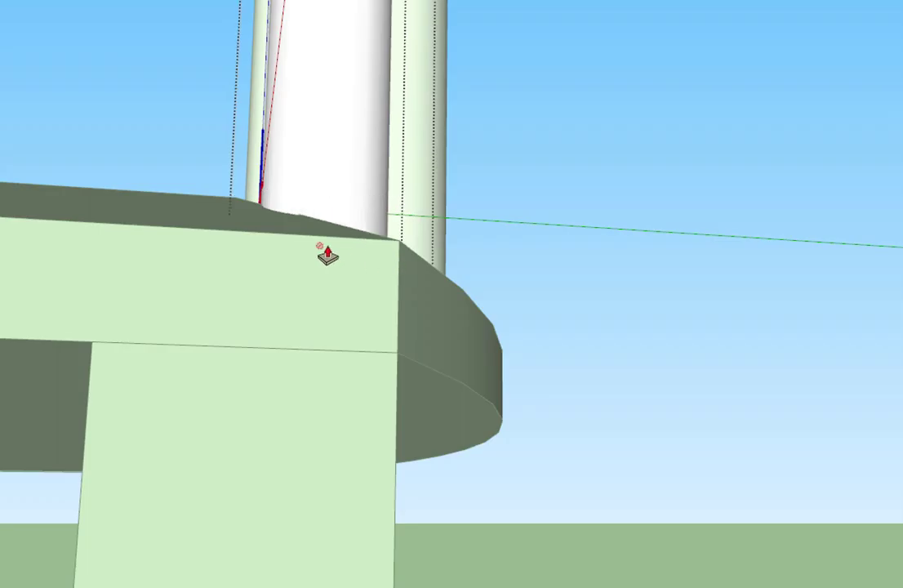
pyautogui.moveTo(327, 254); pyautogui.dragTo(136, 422, button='middle')
pyautogui.moveTo(166, 223); pyautogui.dragTo(478, 253, button='middle')
pyautogui.scroll(-4, 500, 326)
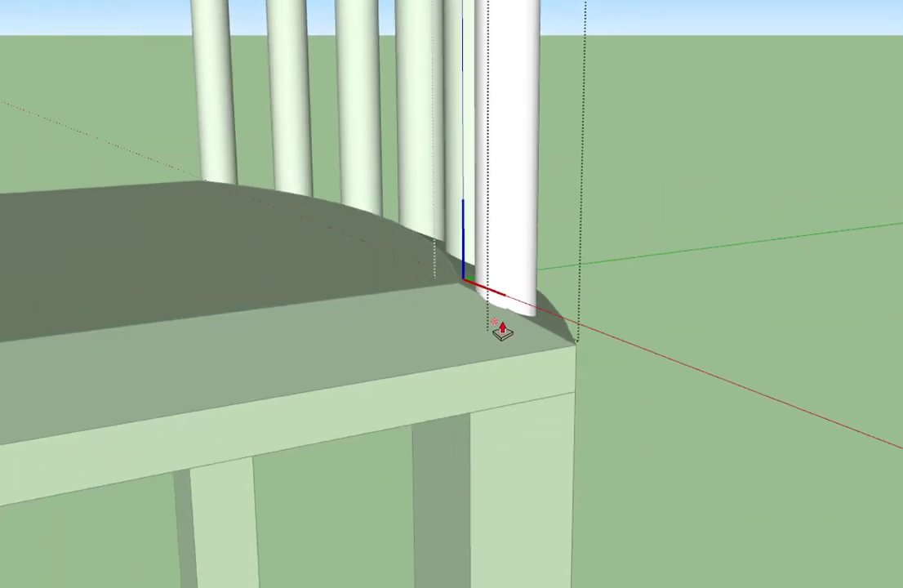
pyautogui.press('space')
pyautogui.click(621, 183)
# Review the whole chair from several sides, checking all spindles against the beveled seat.
pyautogui.scroll(-5, 393, 290)
pyautogui.moveTo(274, 258); pyautogui.dragTo(725, 323, button='middle')
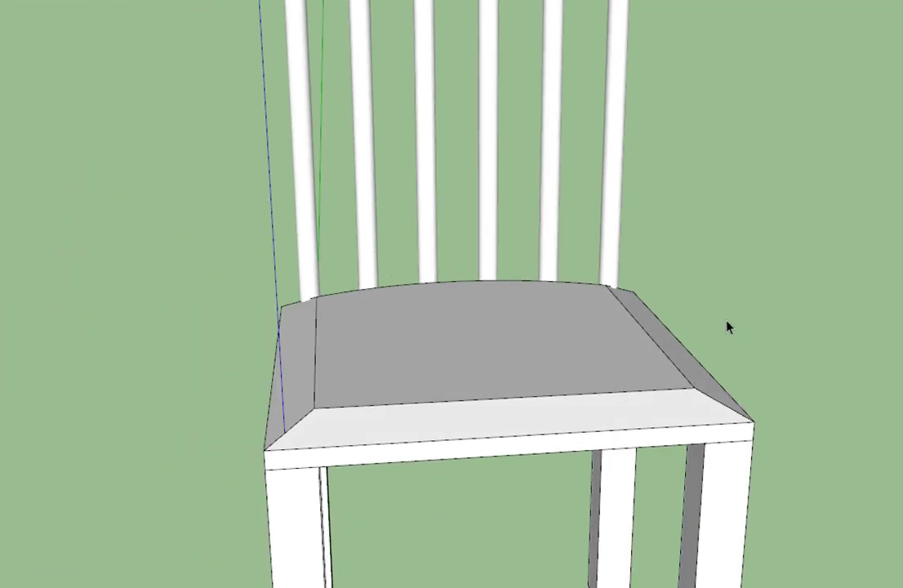
pyautogui.moveTo(472, 346)
pyautogui.mouseDown(button='middle')
pyautogui.moveTo(843, 308)
pyautogui.moveTo(181, 313)
pyautogui.moveTo(548, 357)
pyautogui.mouseUp(button='middle')
pyautogui.scroll(-4, 549, 357)
pyautogui.moveTo(507, 329); pyautogui.dragTo(352, 300, button='middle')
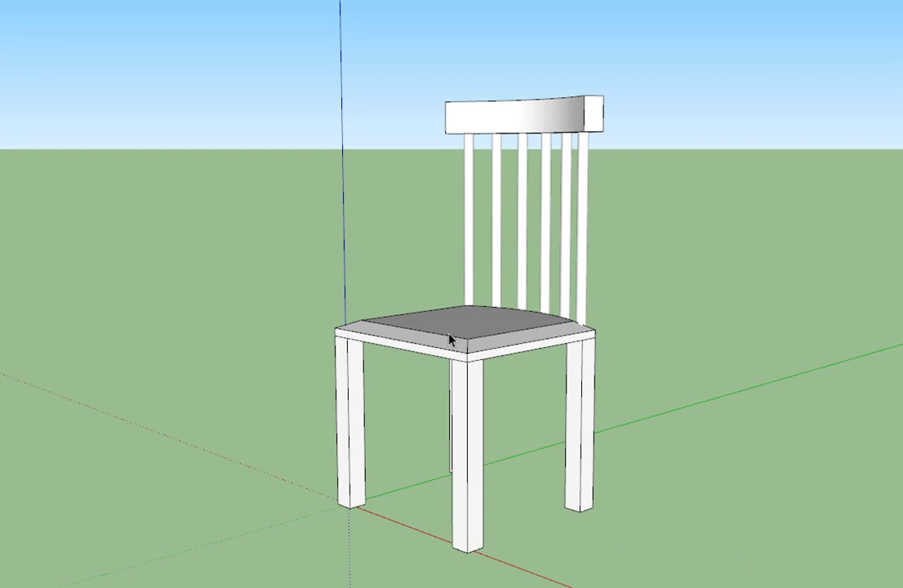
pyautogui.moveTo(450, 340); pyautogui.dragTo(758, 332, button='middle')
pyautogui.moveTo(650, 393)
pyautogui.mouseDown(button='middle')
pyautogui.moveTo(545, 454)
pyautogui.moveTo(403, 368)
pyautogui.mouseUp(button='middle')
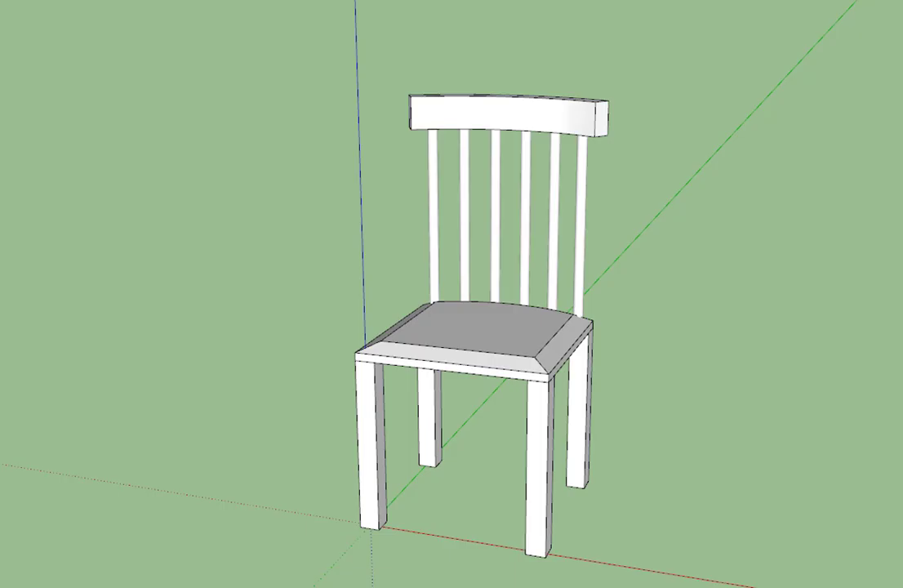
pyautogui.scroll(5, 511, 442)
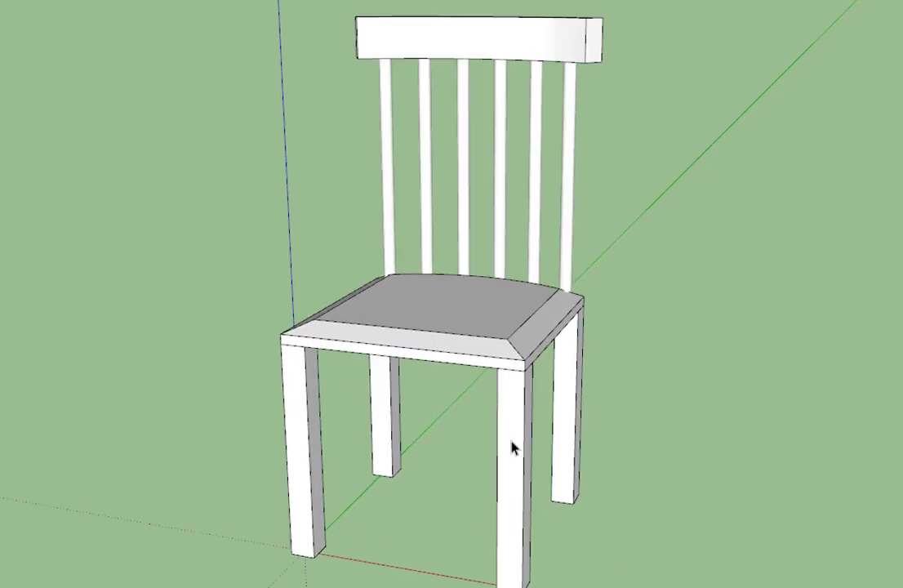
# Open the chair's front right leg component for editing.
pyautogui.moveTo(570, 310); pyautogui.dragTo(582, 198, button='middle')
pyautogui.moveTo(536, 386); pyautogui.dragTo(555, 415, button='middle')
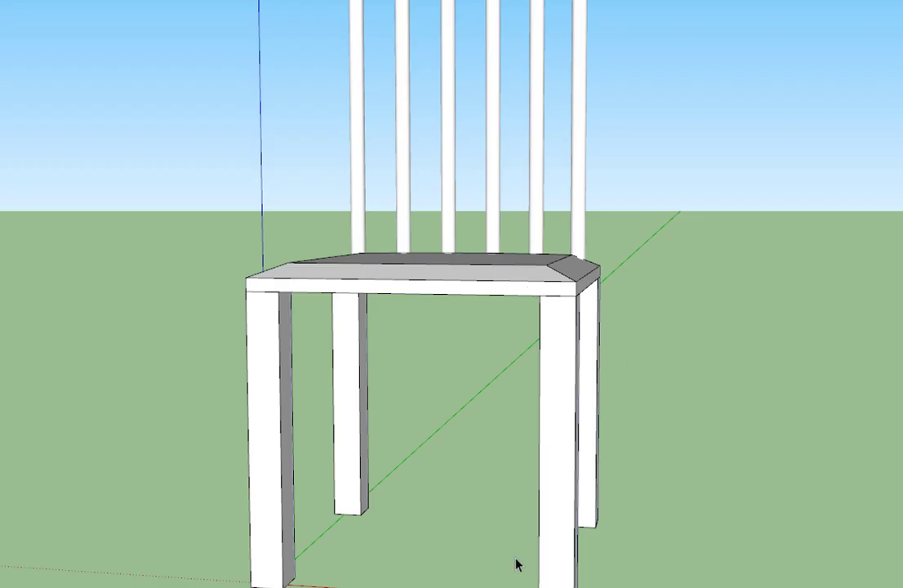
pyautogui.scroll(-2, 422, 362)
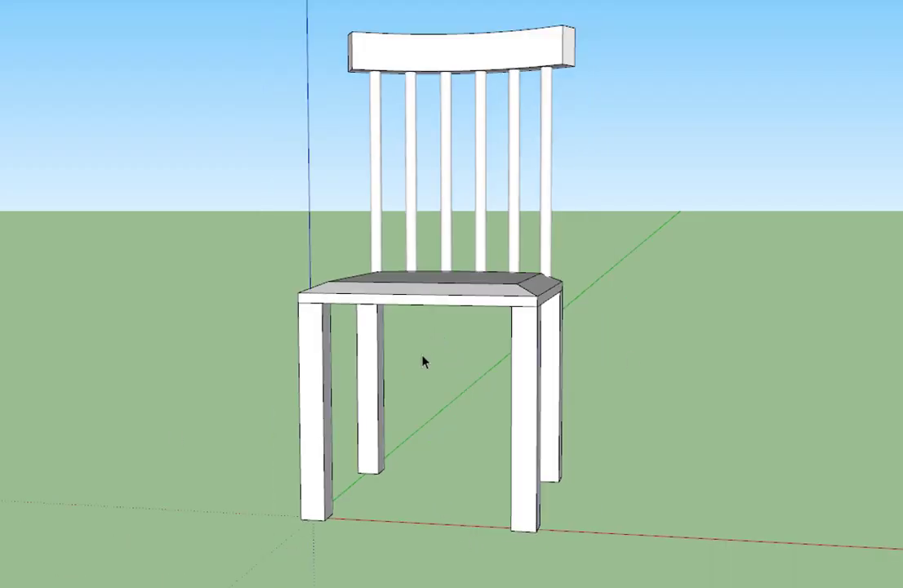
pyautogui.scroll(1, 465, 581)
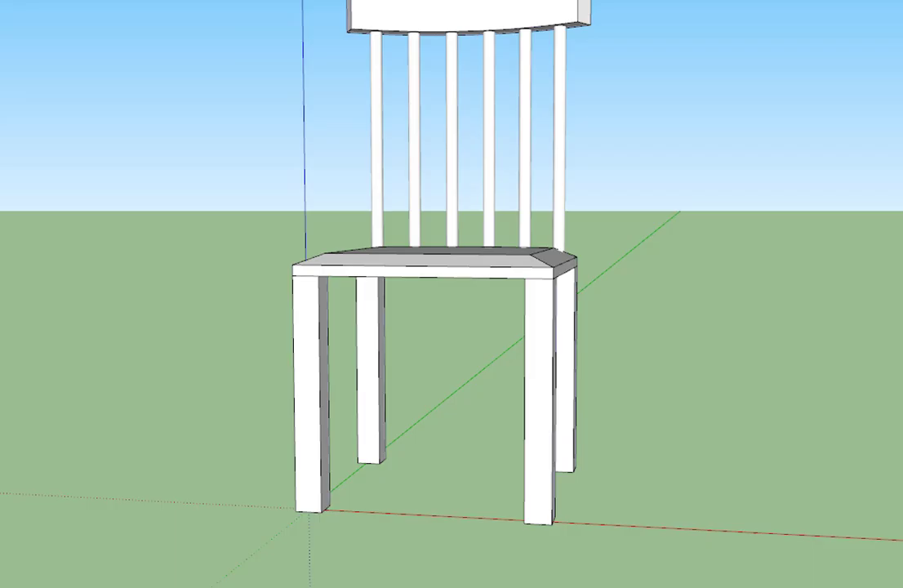
pyautogui.scroll(1, 464, 572)
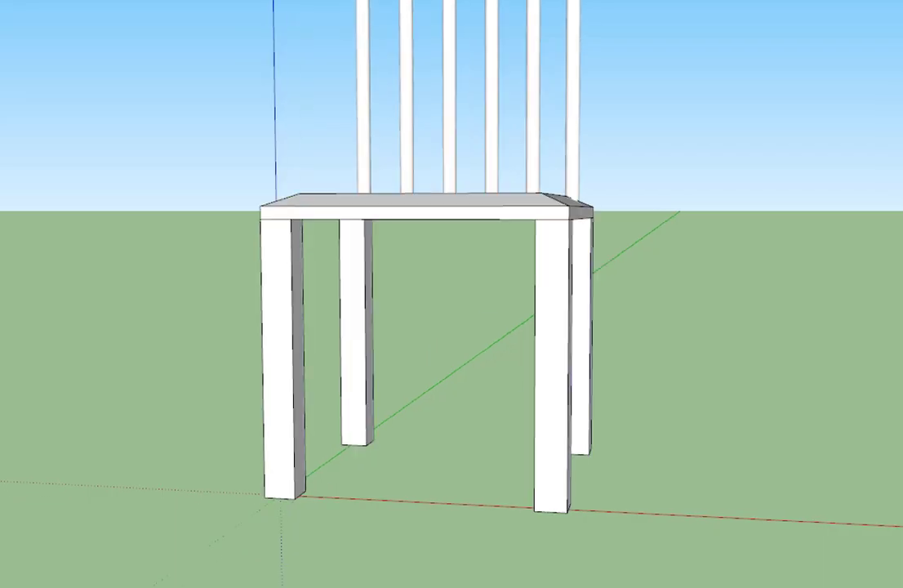
pyautogui.doubleClick(560, 476)
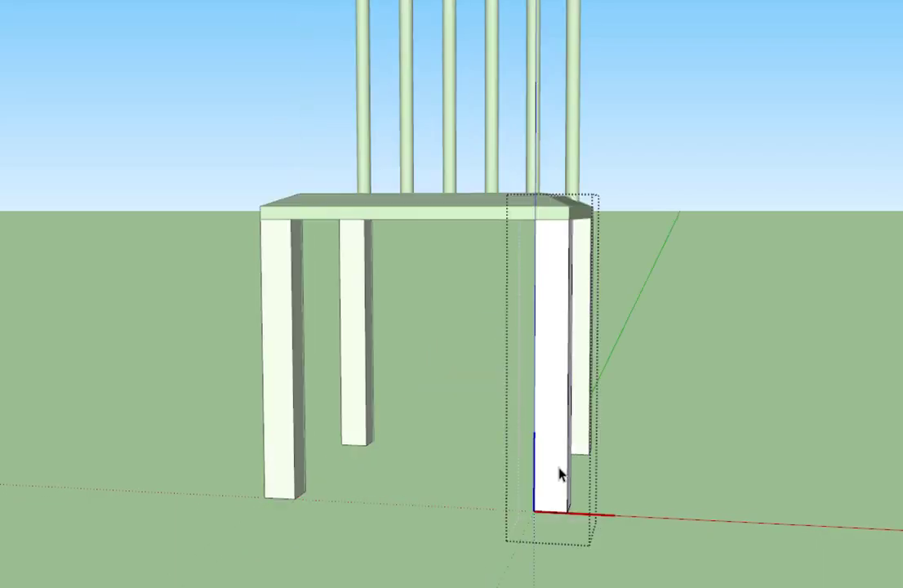
# Place a vertical Tape Measure guide on the leg's front face, 5/8" in from its outer edge.
pyautogui.moveTo(564, 476); pyautogui.dragTo(498, 112, button='middle')
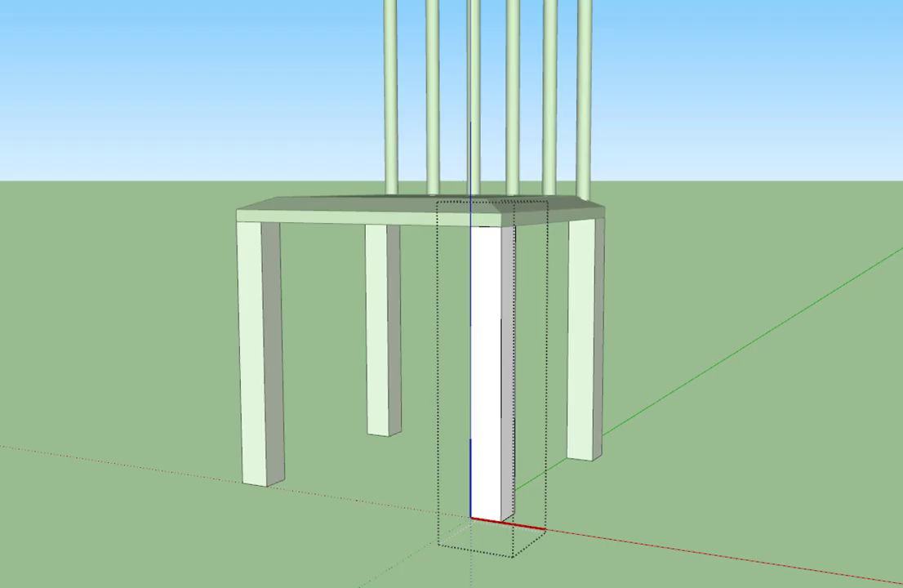
pyautogui.scroll(-2, 504, 439)
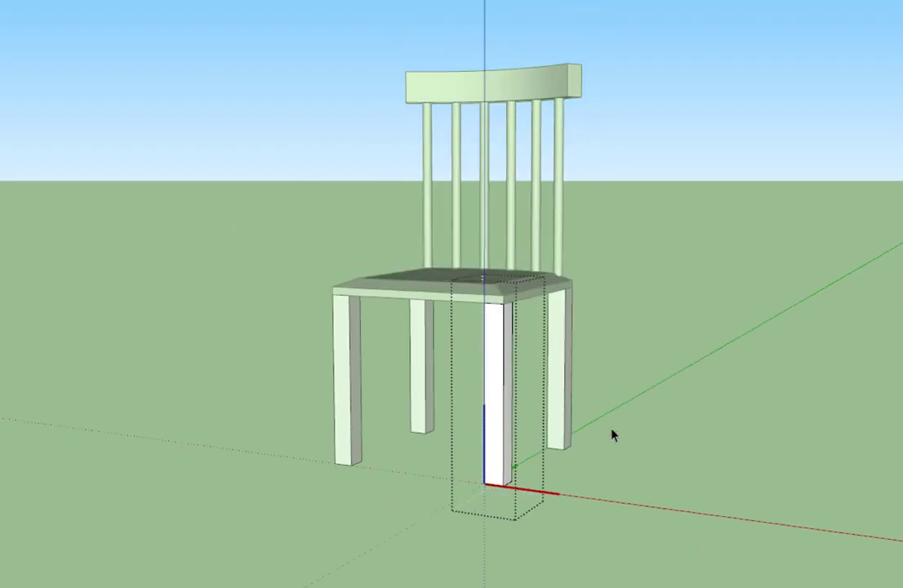
pyautogui.scroll(8, 600, 447)
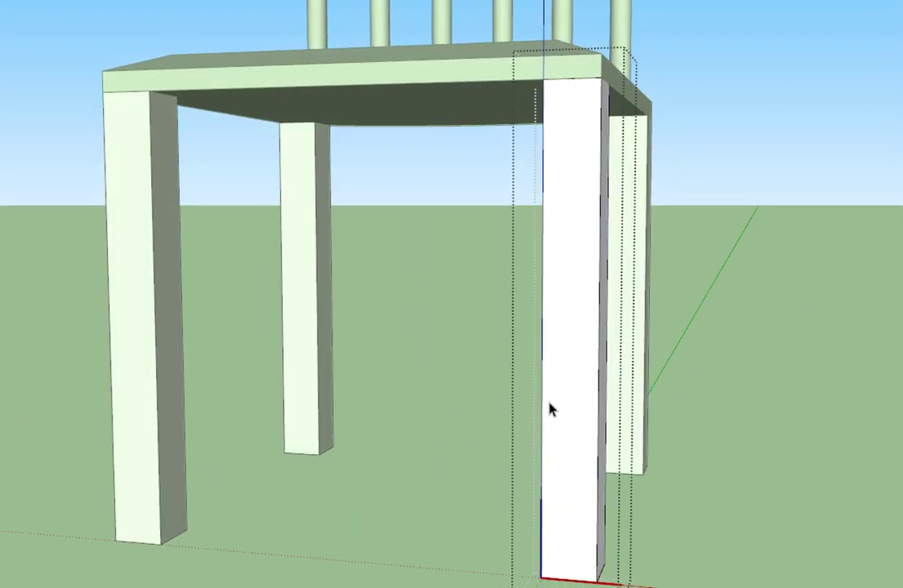
pyautogui.scroll(3, 563, 421)
pyautogui.moveTo(572, 431)
pyautogui.mouseDown(button='middle')
pyautogui.moveTo(525, 426)
pyautogui.moveTo(549, 369)
pyautogui.mouseUp(button='middle')
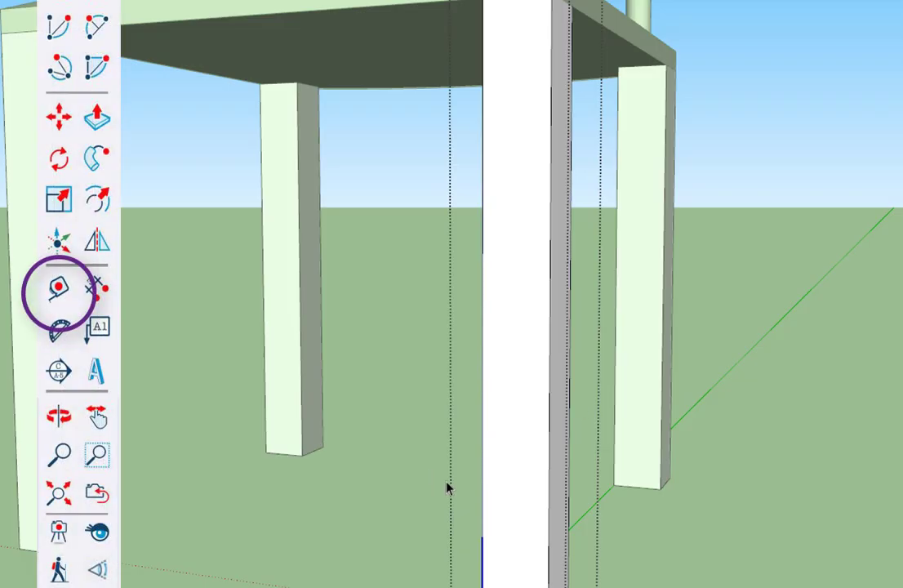
pyautogui.scroll(-1, 534, 380)
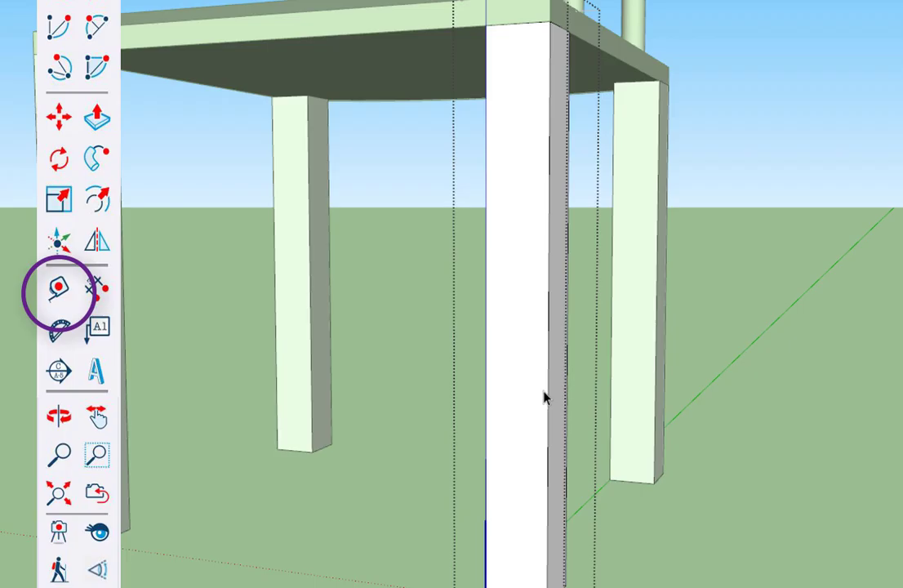
pyautogui.moveTo(544, 398); pyautogui.dragTo(566, 376, button='middle')
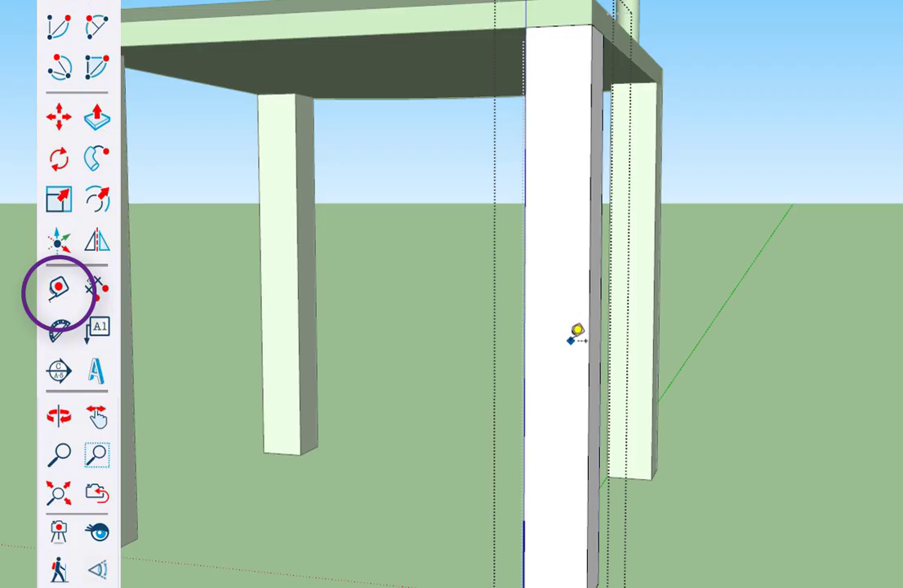
pyautogui.scroll(2, 585, 322)
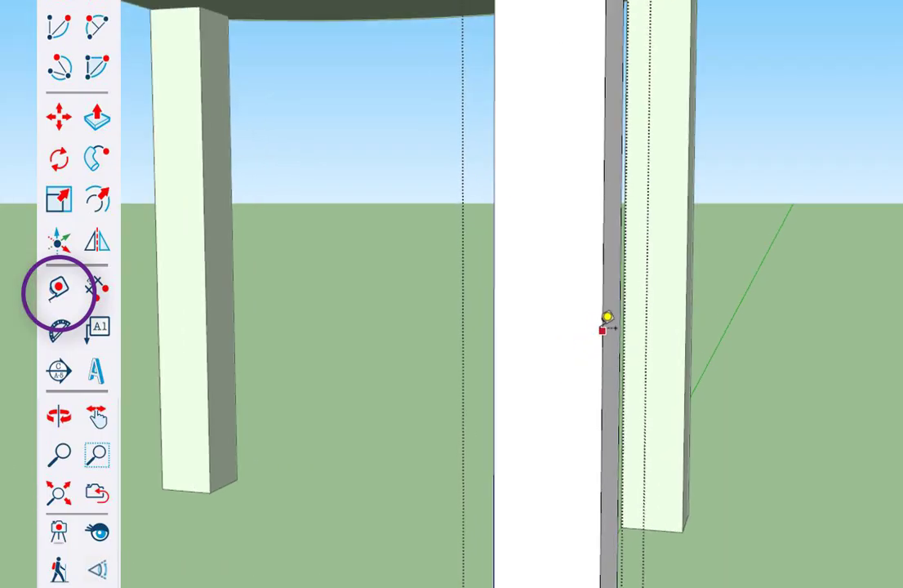
pyautogui.click(601, 337)
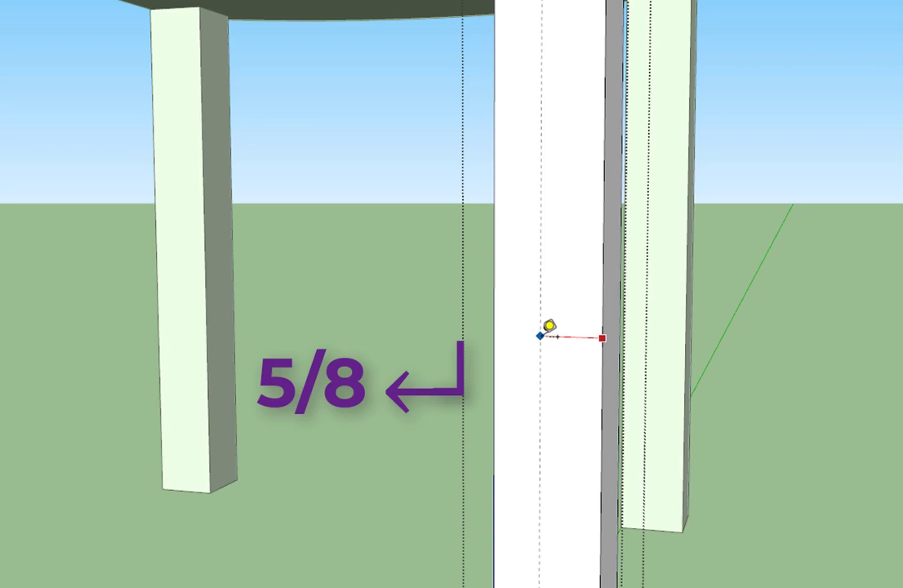
pyautogui.write('5/8')
pyautogui.press('Return')
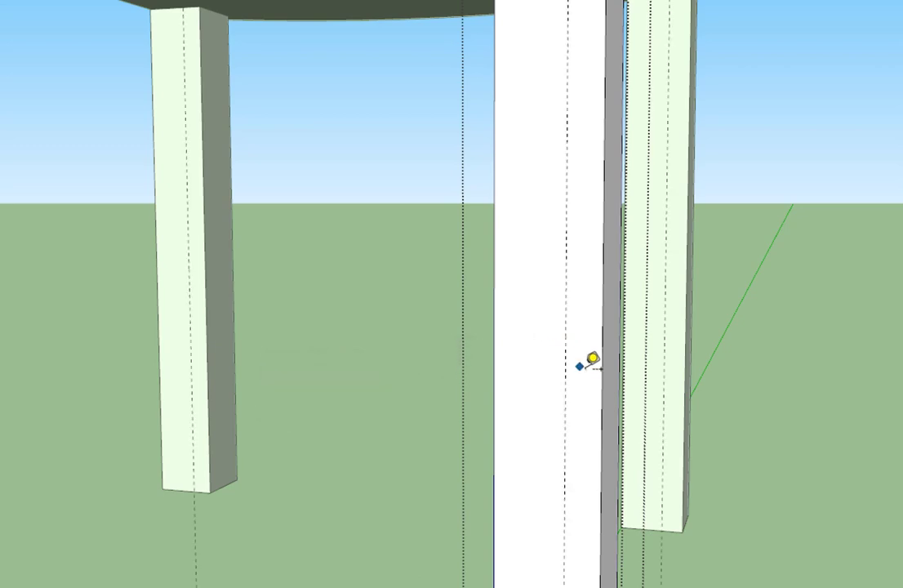
# Add a second vertical guide on the leg's front face, 1/8" in from the same outer edge, and leave the Tape Measure tool.
pyautogui.moveTo(618, 312); pyautogui.dragTo(508, 389, button='middle')
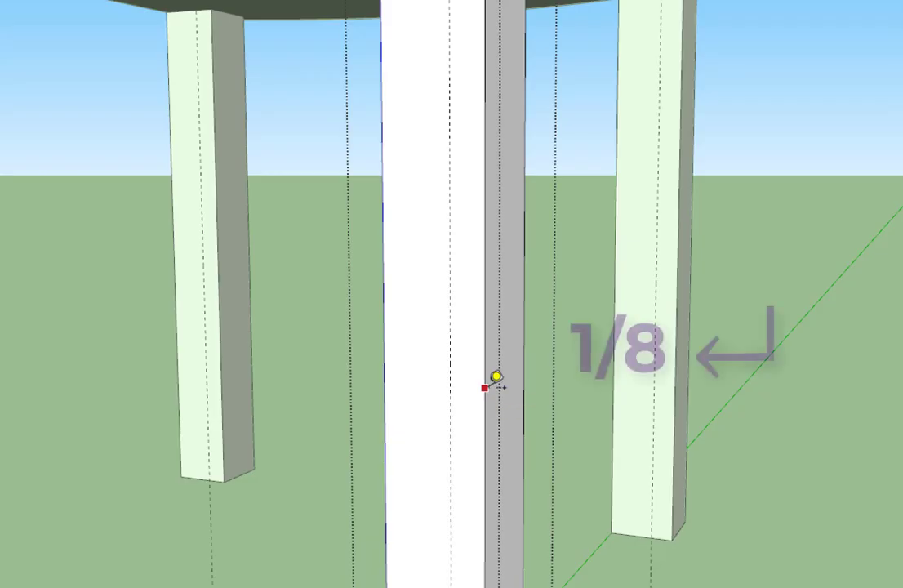
pyautogui.click(493, 380)
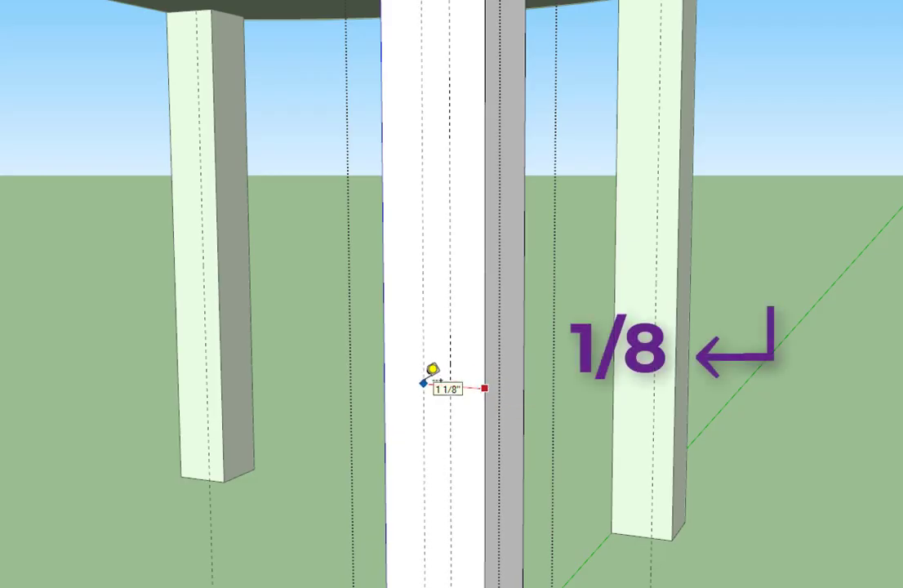
pyautogui.write('1/8')
pyautogui.press('Return')
pyautogui.moveTo(432, 372); pyautogui.dragTo(454, 323, button='middle')
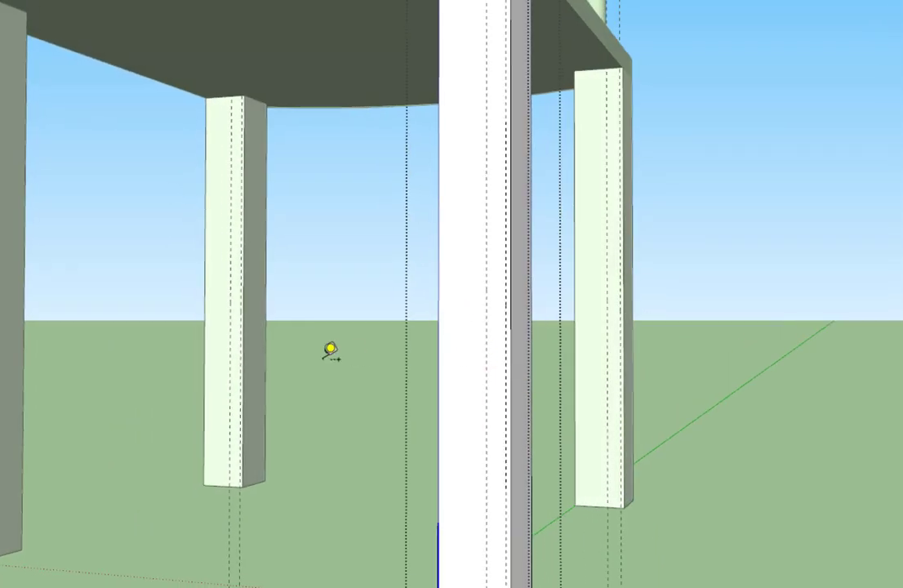
pyautogui.press('space')
pyautogui.scroll(-2, 378, 367)
pyautogui.scroll(-3, 378, 373)
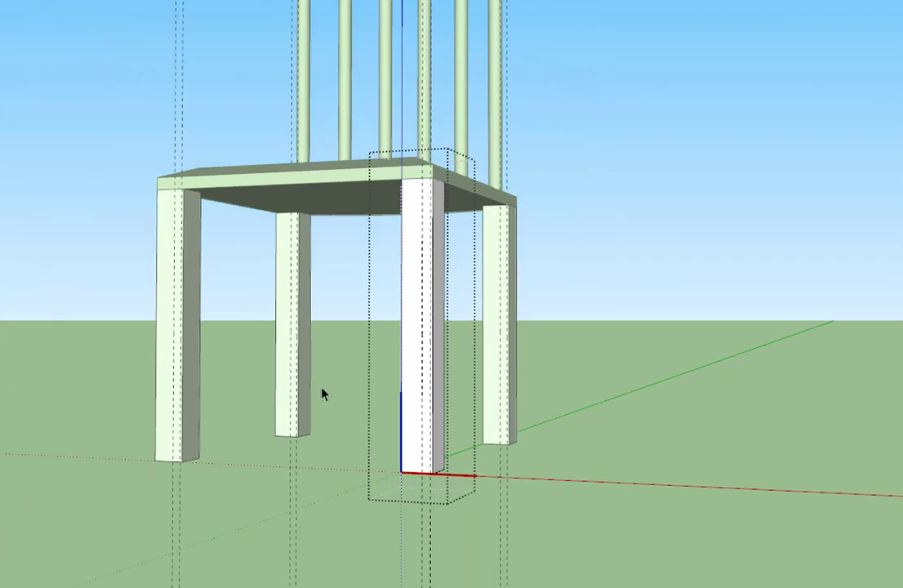
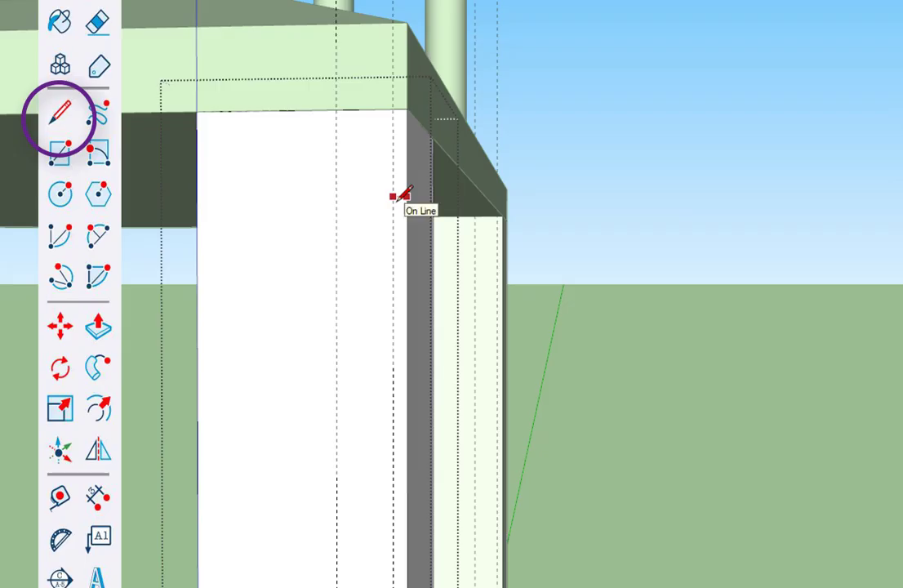
# Draw the upper leg profile with connected lines from the outer edge downward, zigzagging between the 1/8" and 5/8" guides.
pyautogui.click(392, 196)
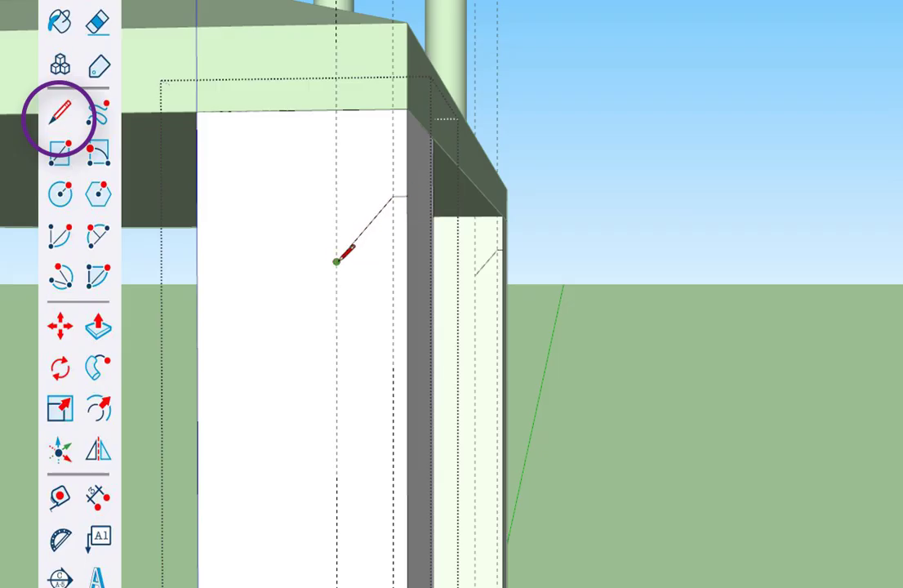
pyautogui.click(337, 261)
pyautogui.click(337, 340)
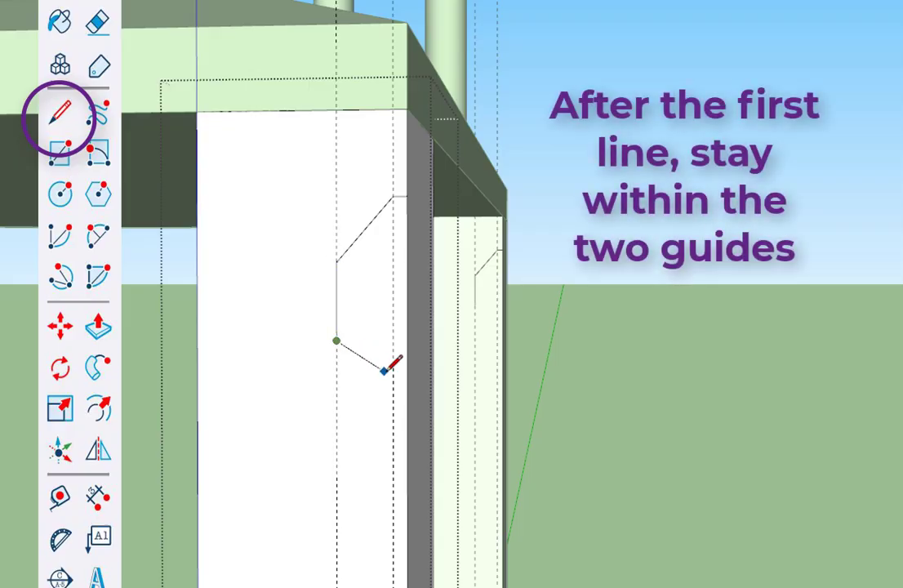
pyautogui.click(386, 373)
pyautogui.scroll(-3, 392, 335)
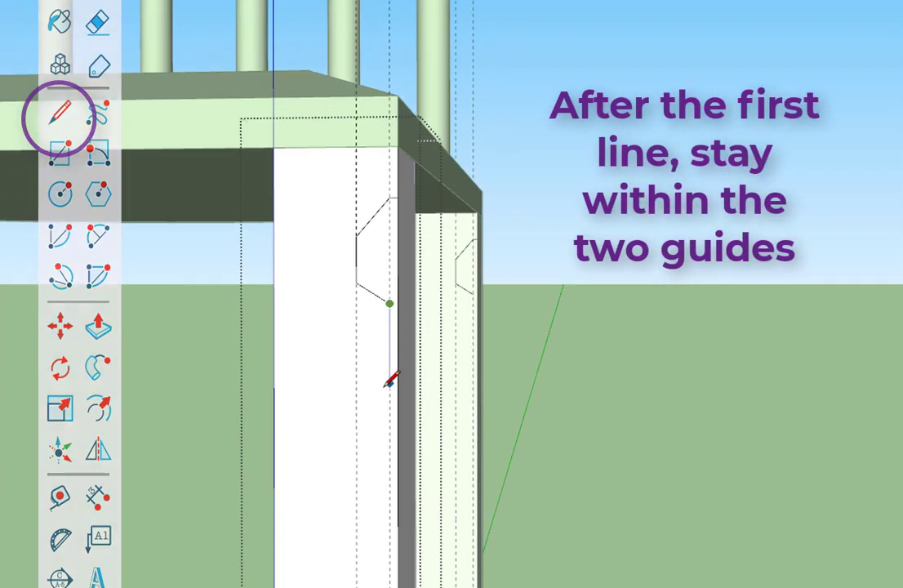
pyautogui.click(390, 413)
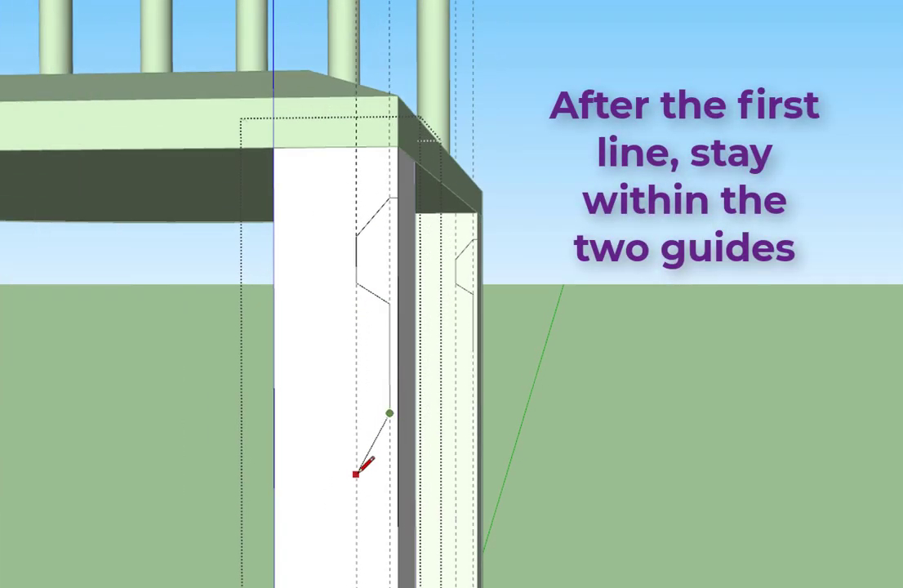
pyautogui.scroll(-3, 391, 343)
pyautogui.scroll(4, 372, 400)
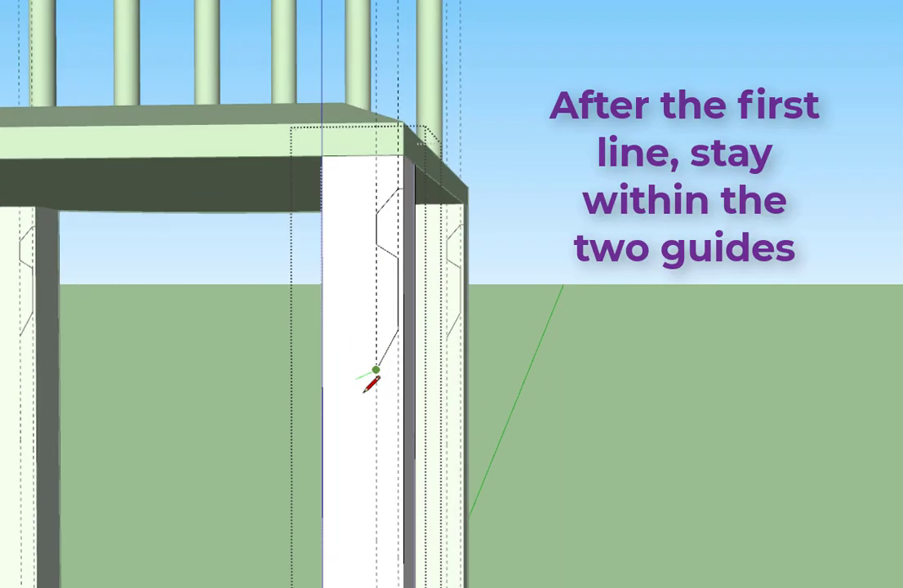
pyautogui.scroll(2, 388, 389)
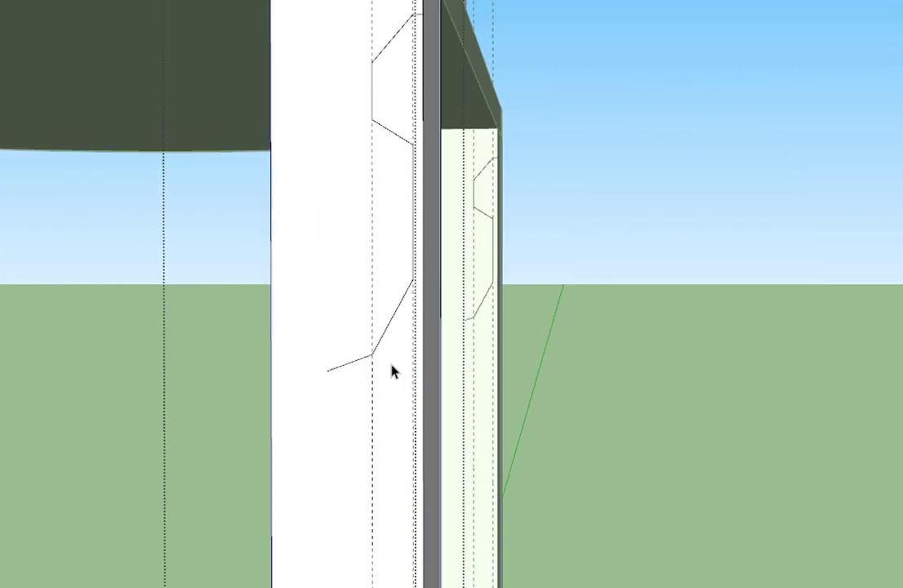
pyautogui.click(327, 370)
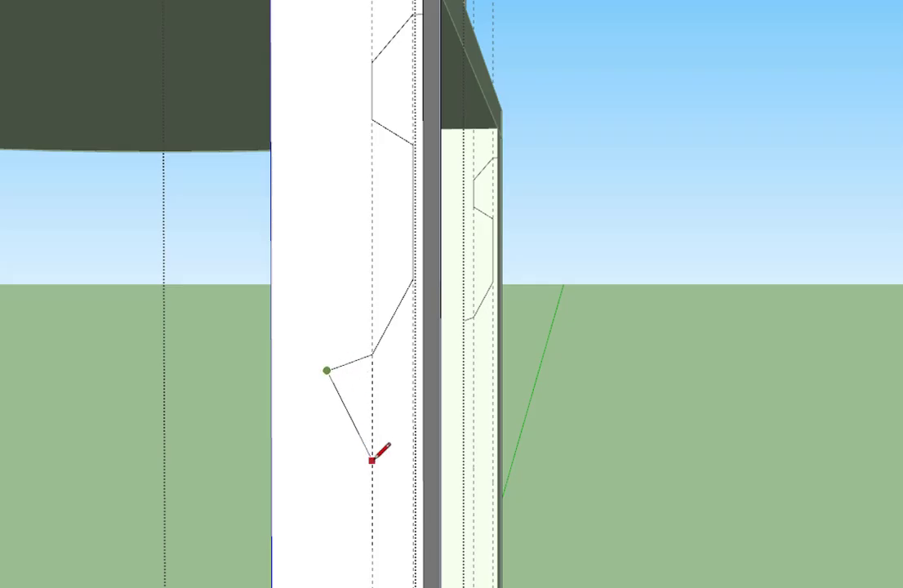
pyautogui.click(371, 460)
pyautogui.moveTo(381, 402)
pyautogui.mouseDown(button='middle')
pyautogui.moveTo(99, 394)
pyautogui.moveTo(183, 389)
pyautogui.moveTo(50, 404)
pyautogui.moveTo(385, 423)
pyautogui.moveTo(390, 400)
pyautogui.mouseUp(button='middle')
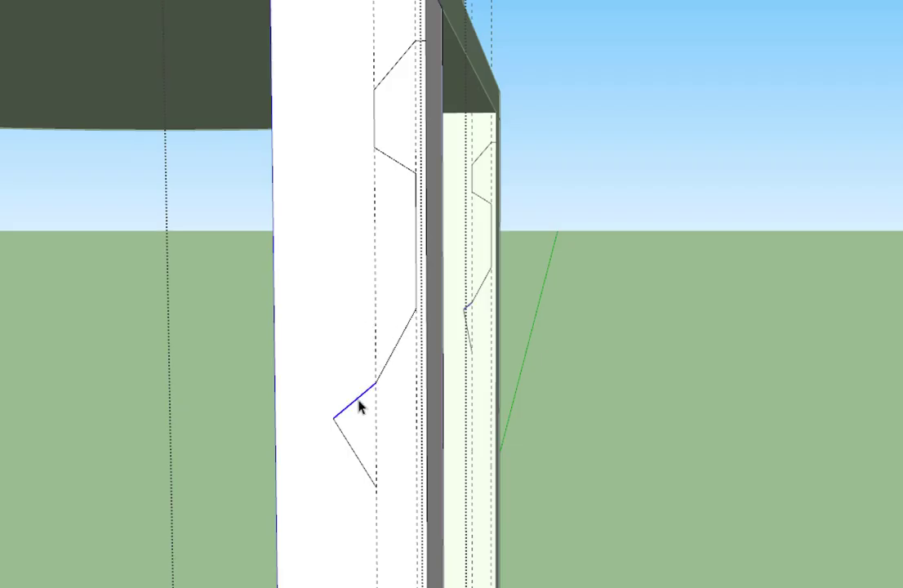
pyautogui.moveTo(363, 401); pyautogui.dragTo(92, 367, button='middle')
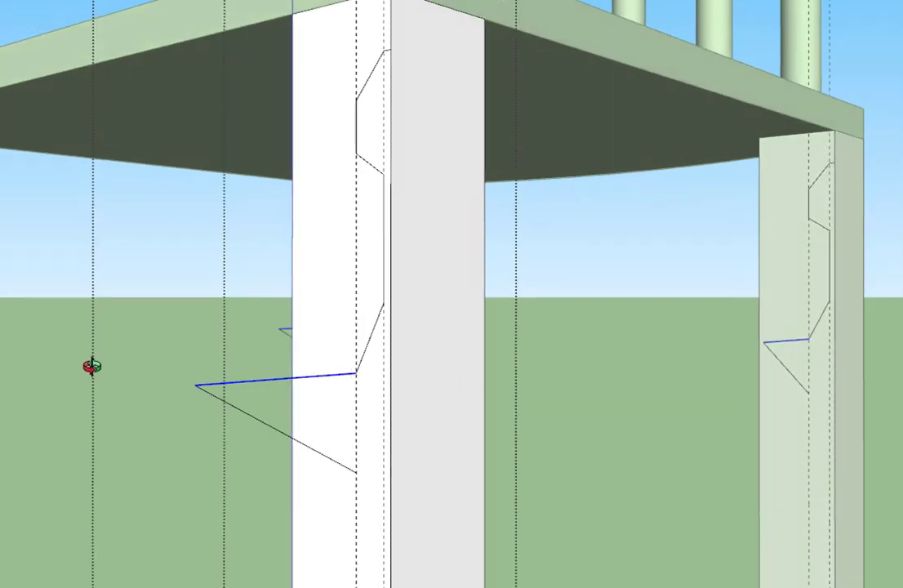
pyautogui.press('Delete')
pyautogui.click(252, 419)
pyautogui.press('Delete')
pyautogui.moveTo(260, 418); pyautogui.dragTo(625, 313, button='middle')
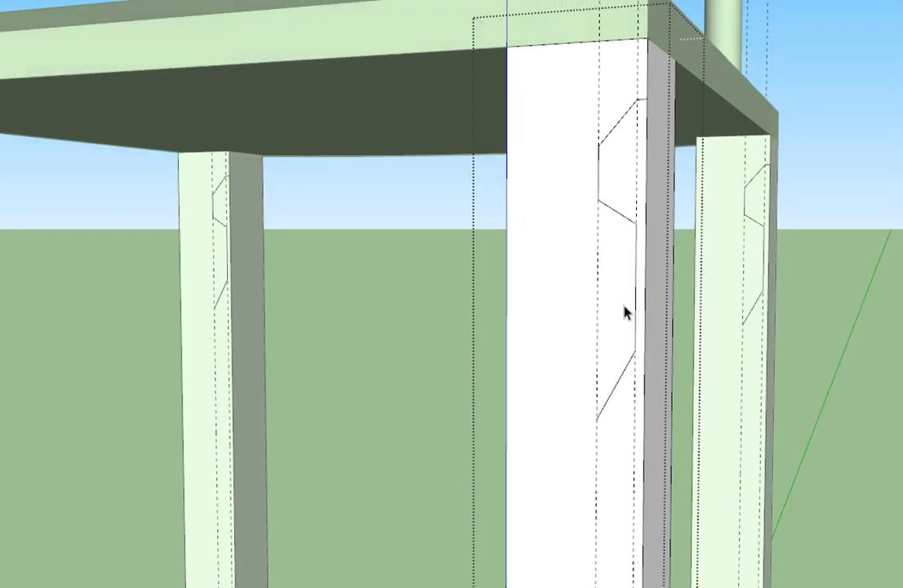
# Continue the leg profile with a vertical line down the 5/8" guide and a horizontal line out to the 1/8" guide.
pyautogui.scroll(-1, 641, 131)
pyautogui.moveTo(641, 130)
pyautogui.mouseDown(button='middle')
pyautogui.moveTo(688, 195)
pyautogui.moveTo(704, 173)
pyautogui.mouseUp(button='middle')
pyautogui.scroll(2, 704, 172)
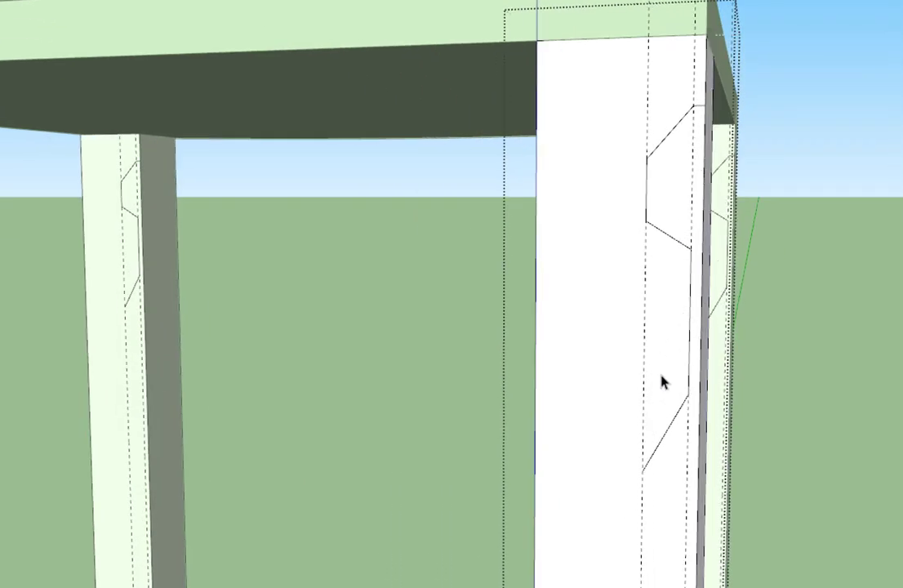
pyautogui.scroll(-5, 536, 302)
pyautogui.scroll(6, 605, 369)
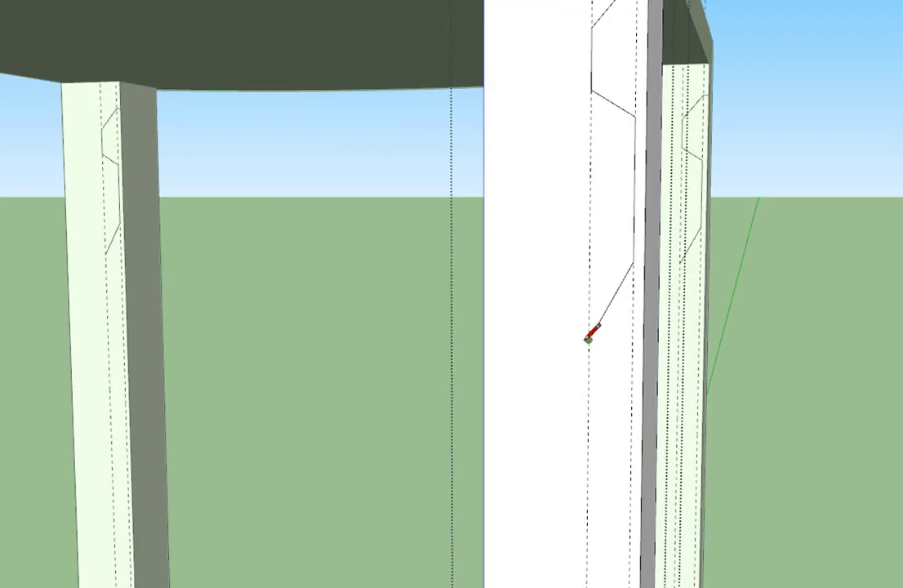
pyautogui.scroll(-4, 595, 351)
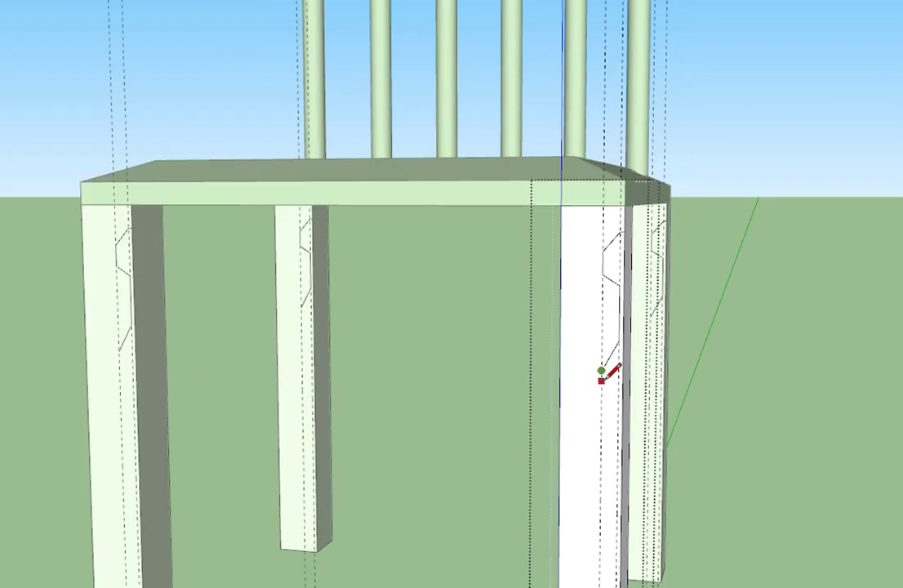
pyautogui.scroll(4, 605, 373)
pyautogui.scroll(-4, 598, 475)
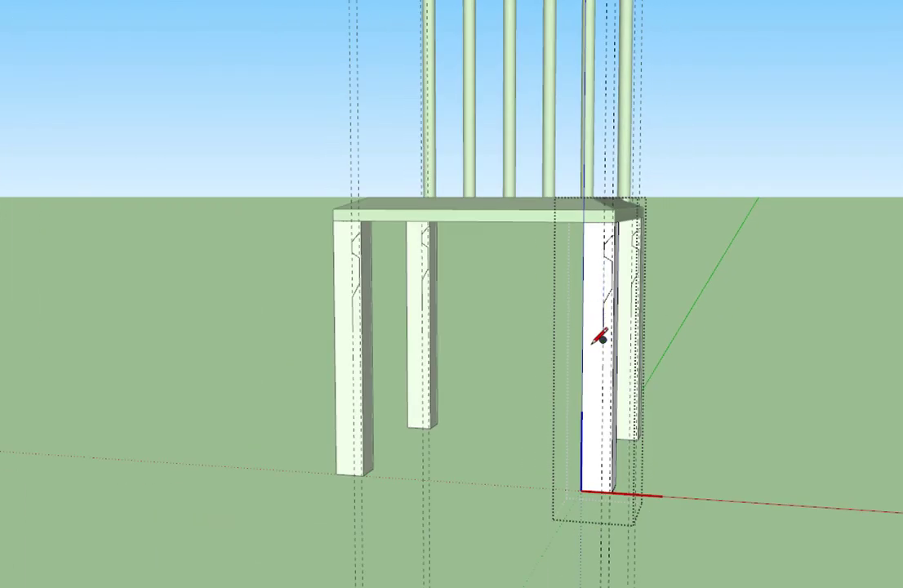
pyautogui.scroll(5, 598, 337)
pyautogui.click(671, 288)
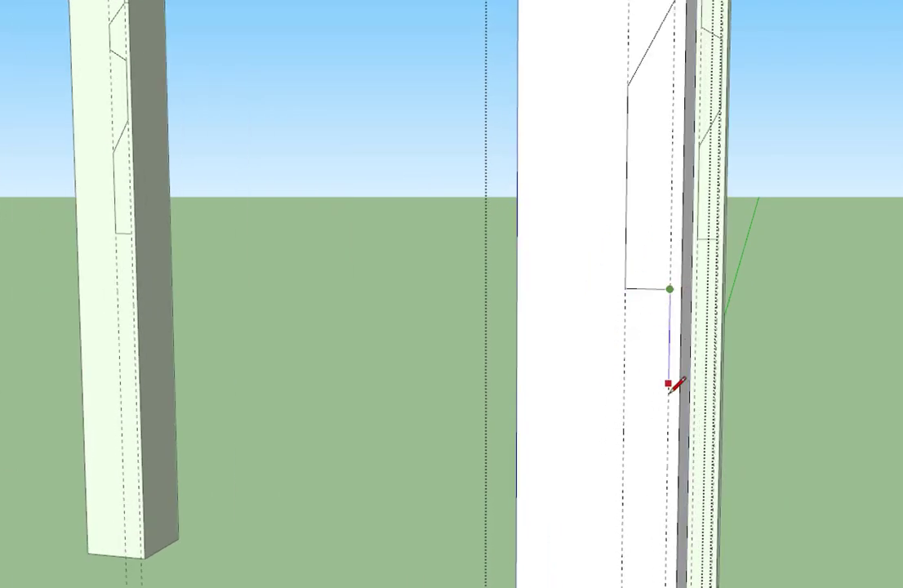
# Extend the profile down the 1/8" guide and diagonally back to the 5/8" guide on the leg's lower part.
pyautogui.scroll(-4, 686, 222)
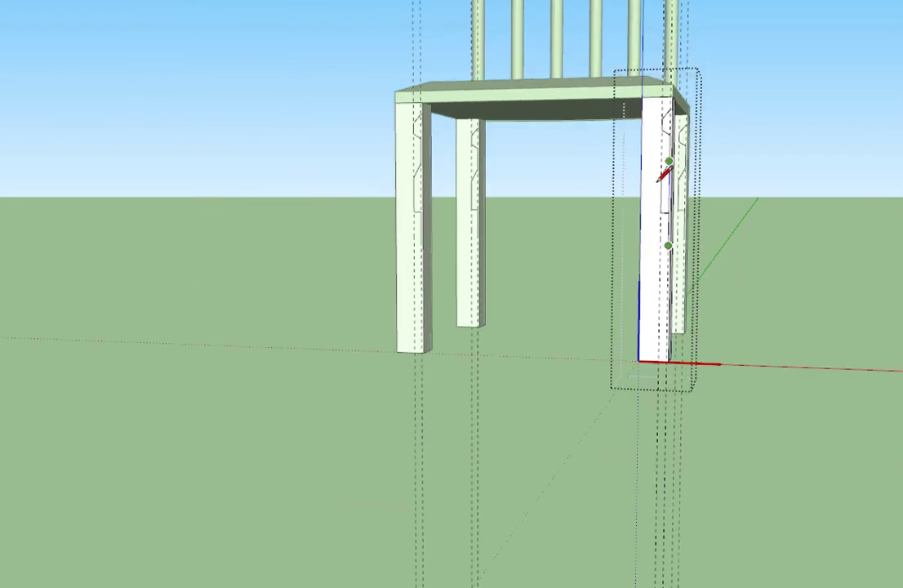
pyautogui.scroll(4, 670, 333)
pyautogui.scroll(-1, 657, 322)
pyautogui.scroll(4, 651, 316)
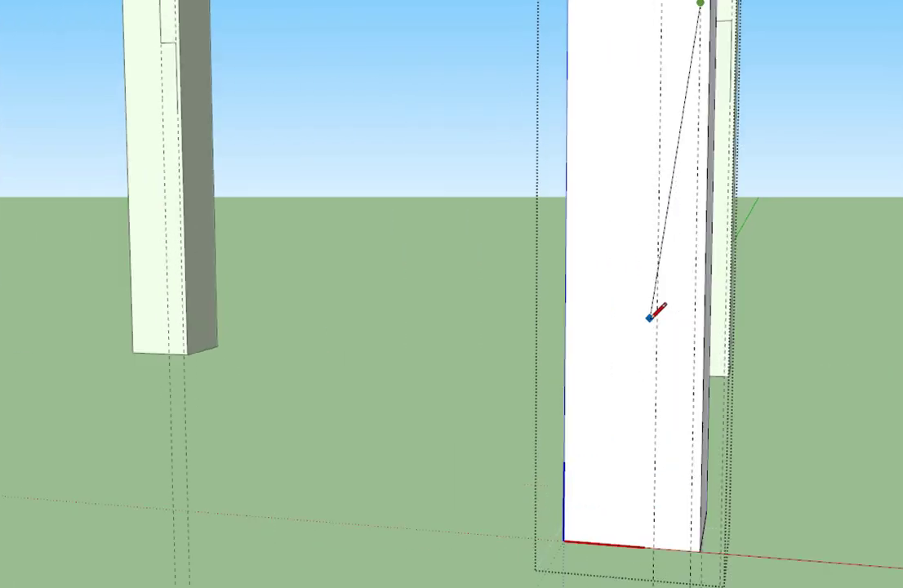
pyautogui.click(659, 318)
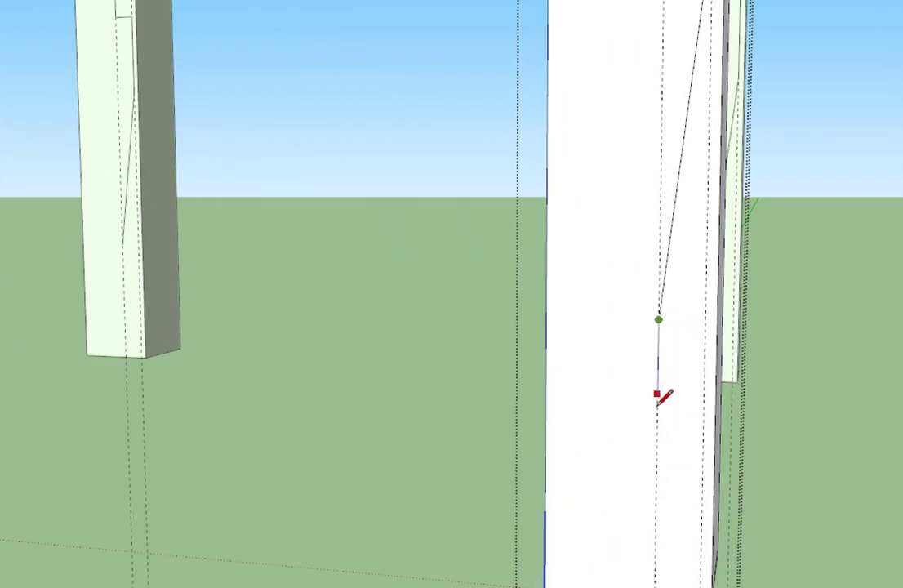
# Draw a small rectangular notch outward from the 5/8" guide near the foot and run the profile down to the leg's bottom edge.
pyautogui.click(679, 444)
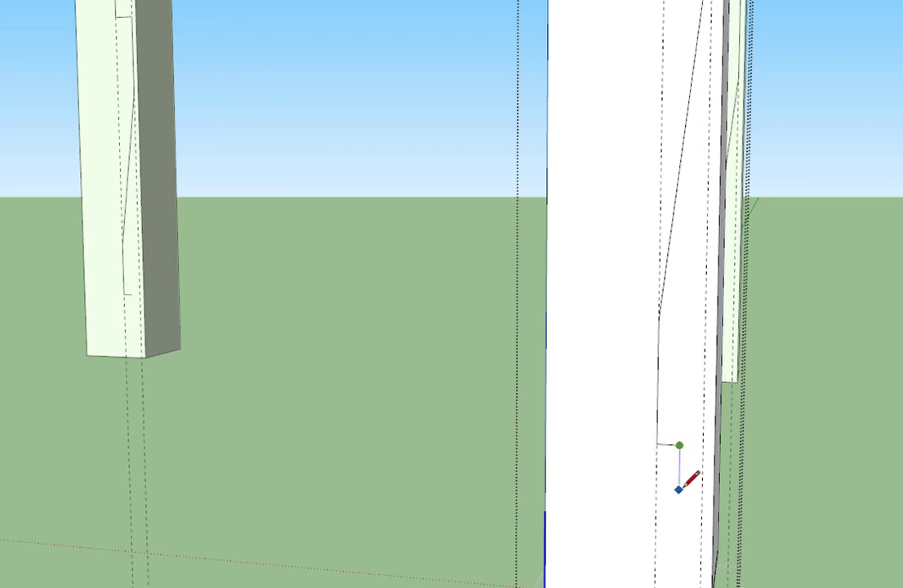
pyautogui.click(679, 489)
pyautogui.click(655, 488)
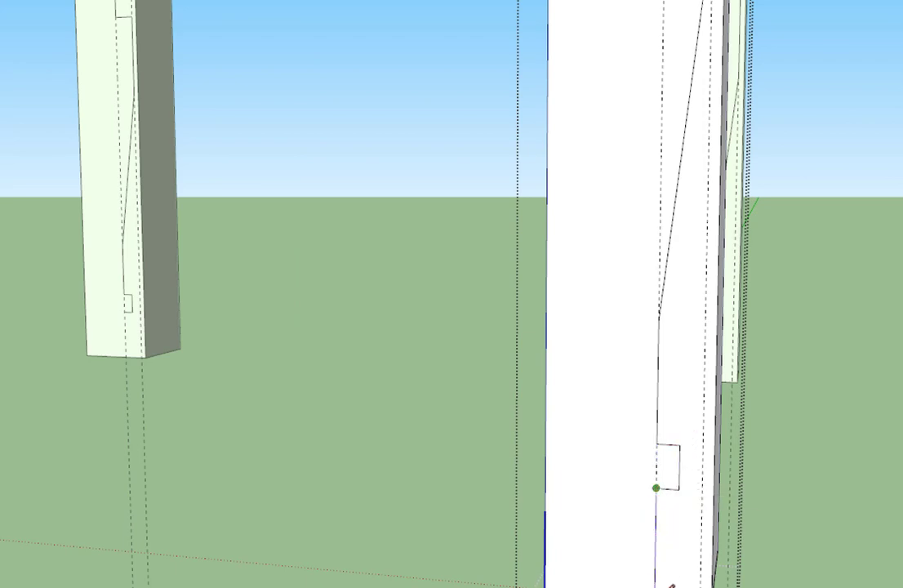
pyautogui.scroll(-5, 665, 480)
pyautogui.scroll(3, 663, 176)
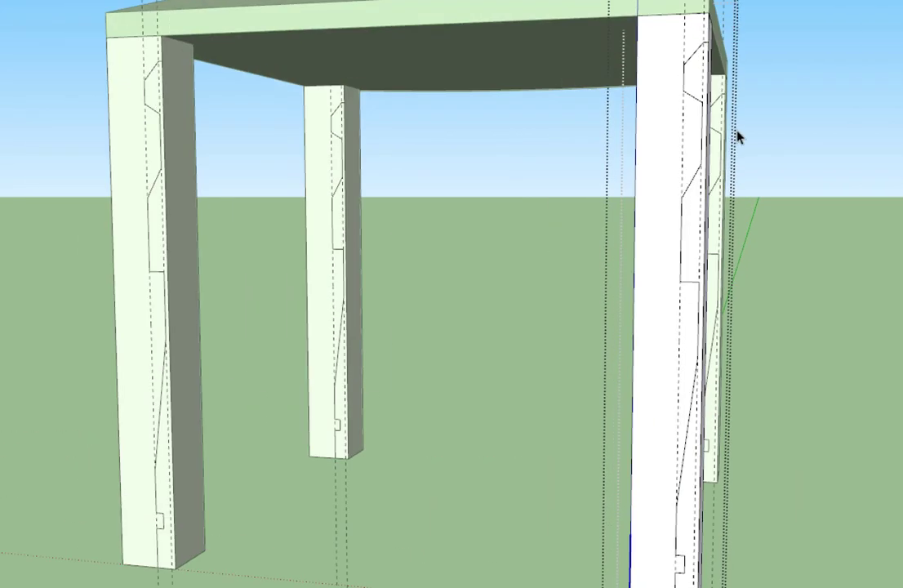
# Examine the leg down to its foot and select the faces on both sides of the profile to check that it divides the front face.
pyautogui.scroll(4, 693, 342)
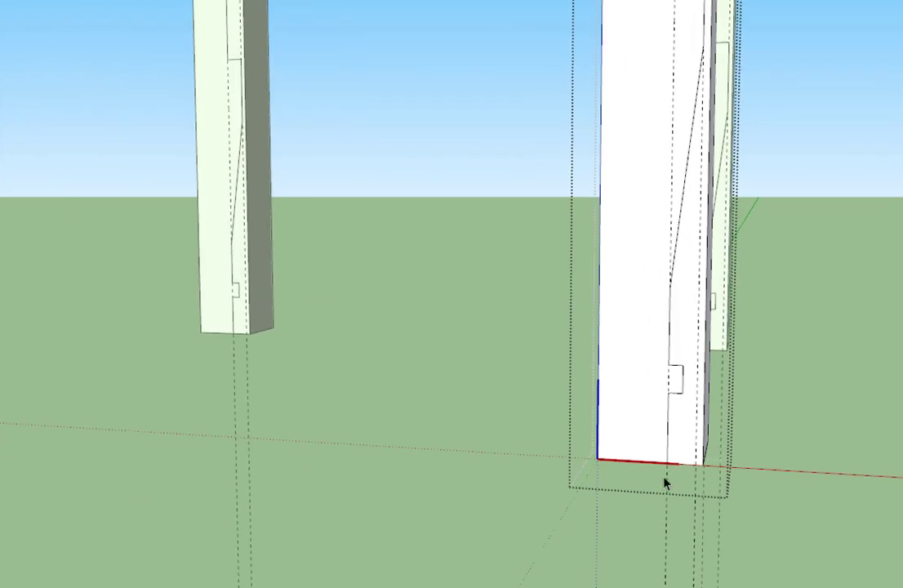
pyautogui.scroll(-2, 704, 446)
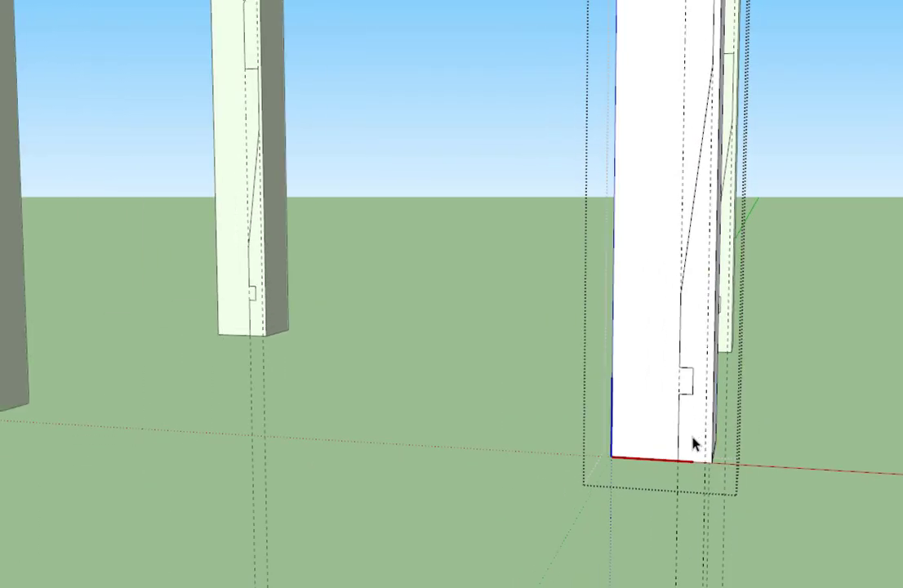
pyautogui.click(698, 435)
pyautogui.scroll(-3, 697, 434)
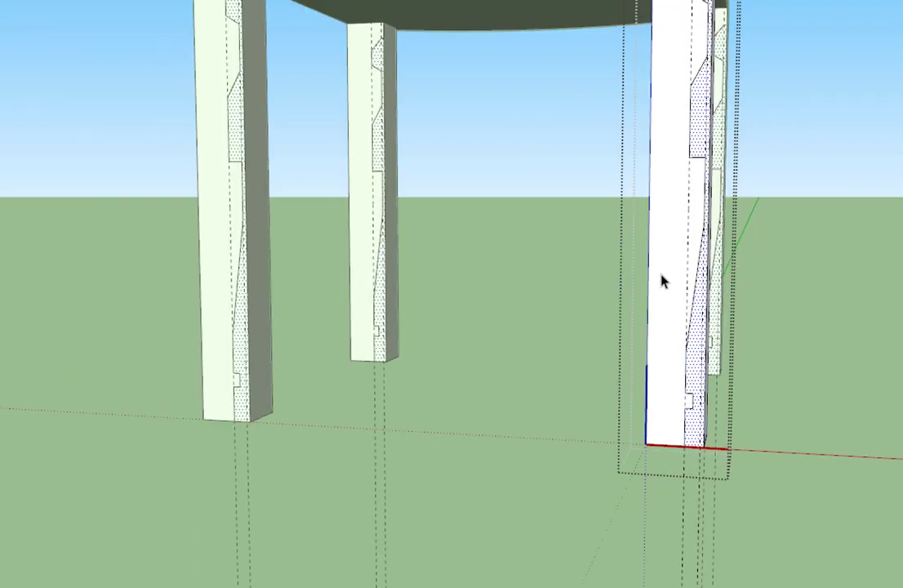
pyautogui.click(674, 268)
pyautogui.click(701, 355)
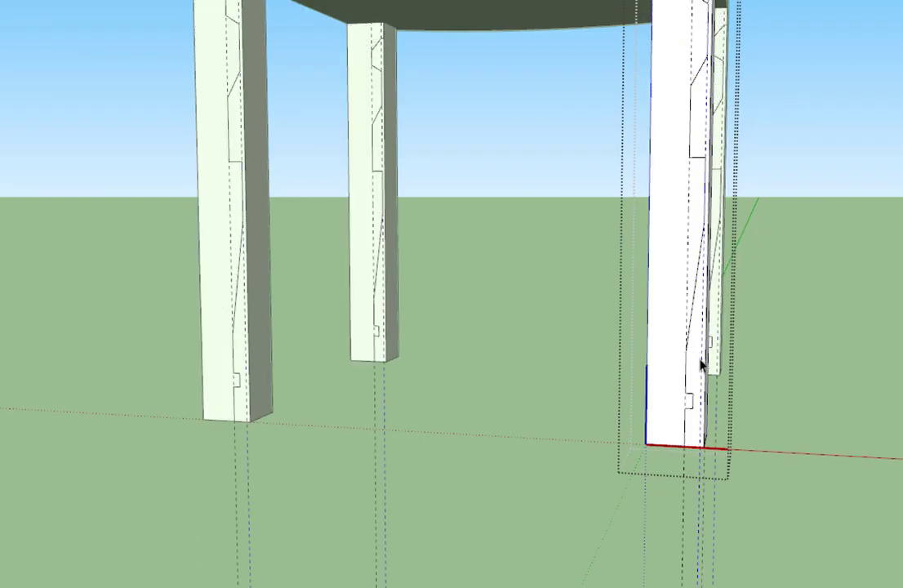
pyautogui.click(694, 372)
pyautogui.scroll(-3, 693, 372)
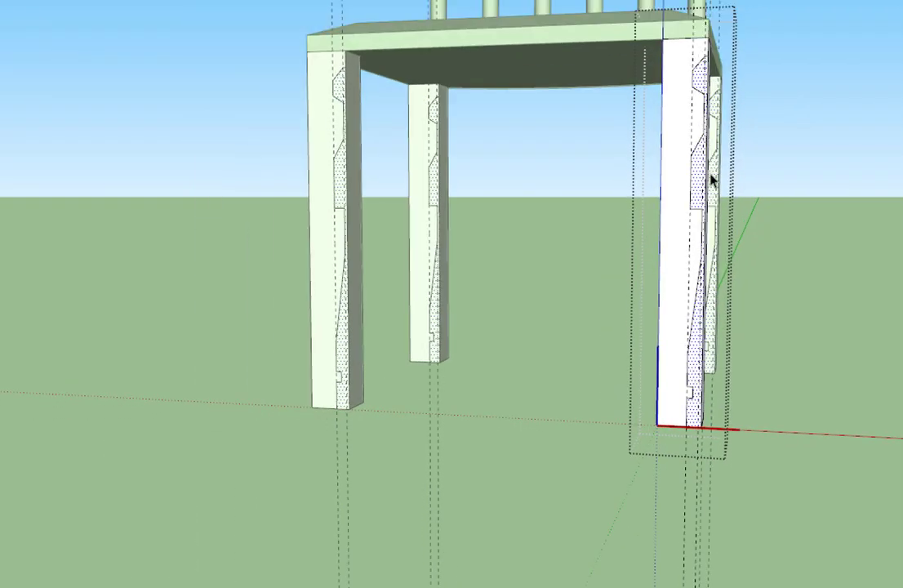
pyautogui.click(680, 239)
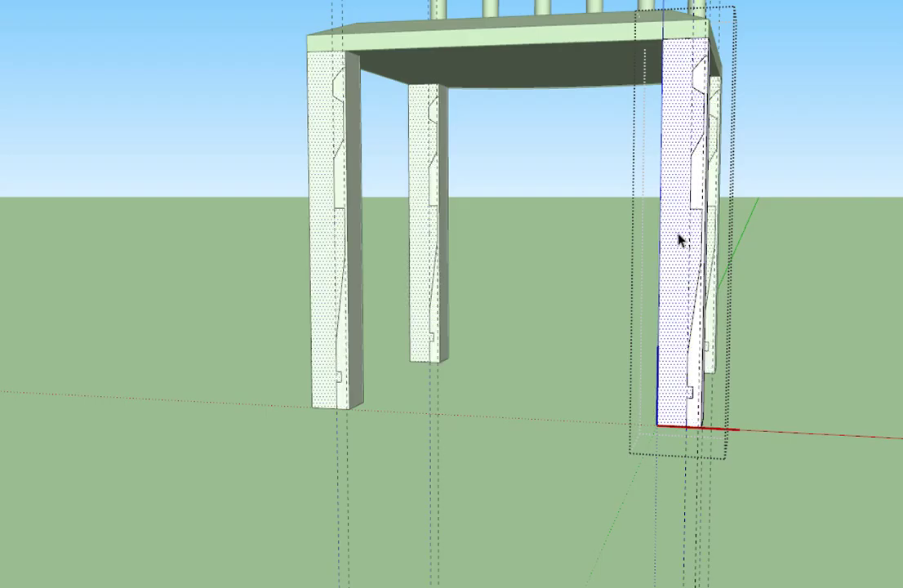
# Draw a 2-point arc on the profile's longer vertical segment along the 5/8" guide, bulging toward the leg's outer edge.
pyautogui.scroll(5, 727, 164)
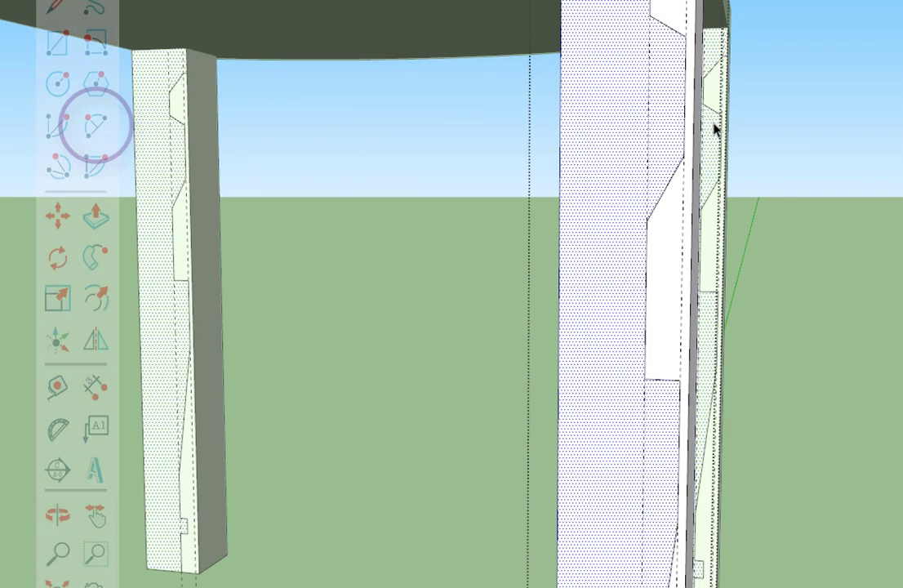
pyautogui.scroll(-2, 715, 131)
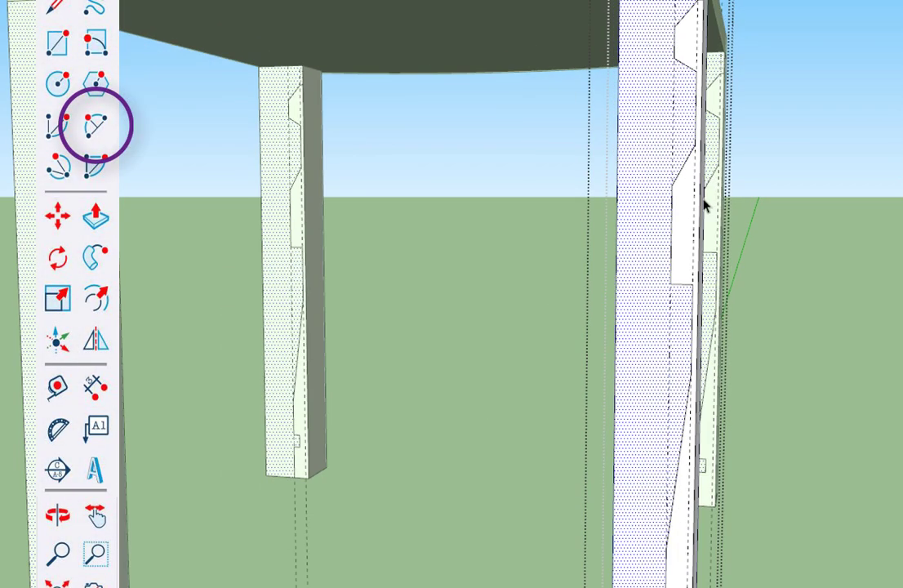
pyautogui.scroll(3, 706, 207)
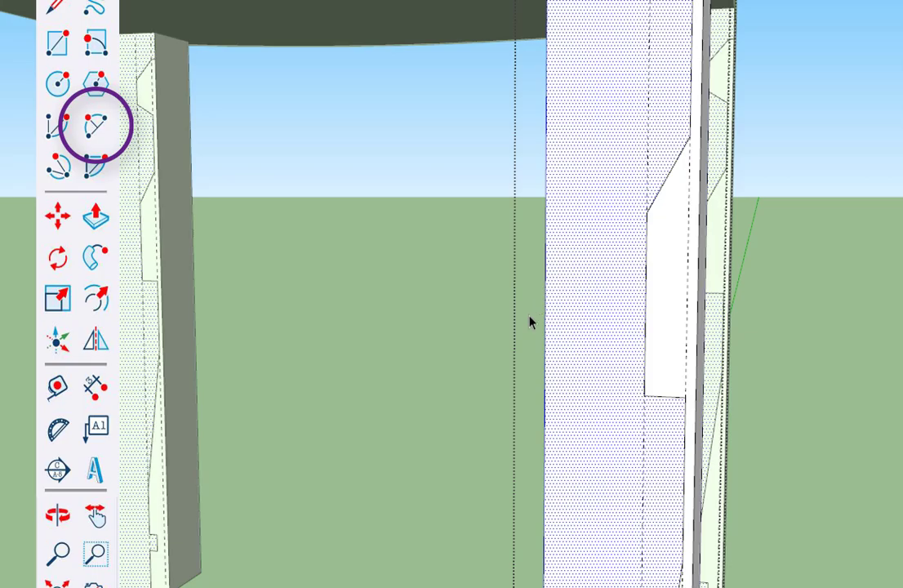
pyautogui.press('l')
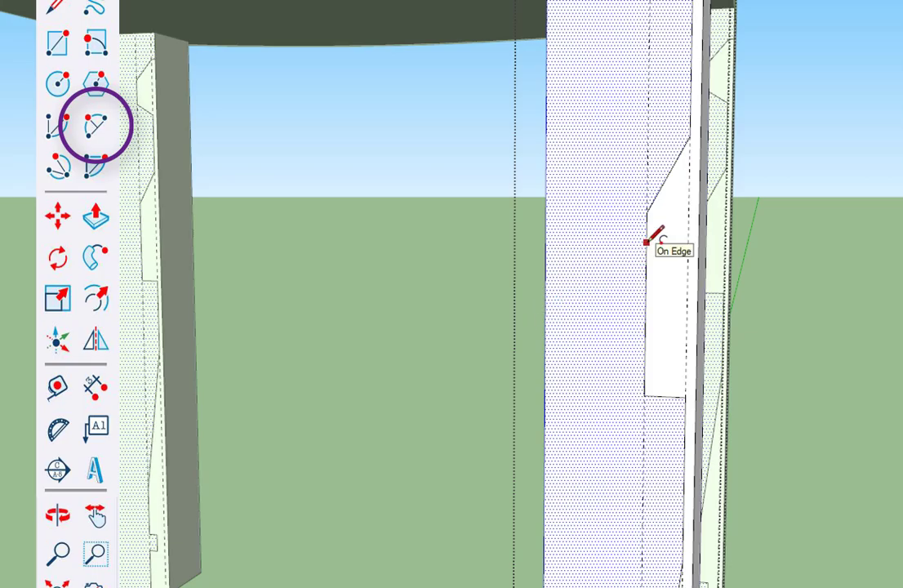
pyautogui.click(645, 243)
pyautogui.click(646, 362)
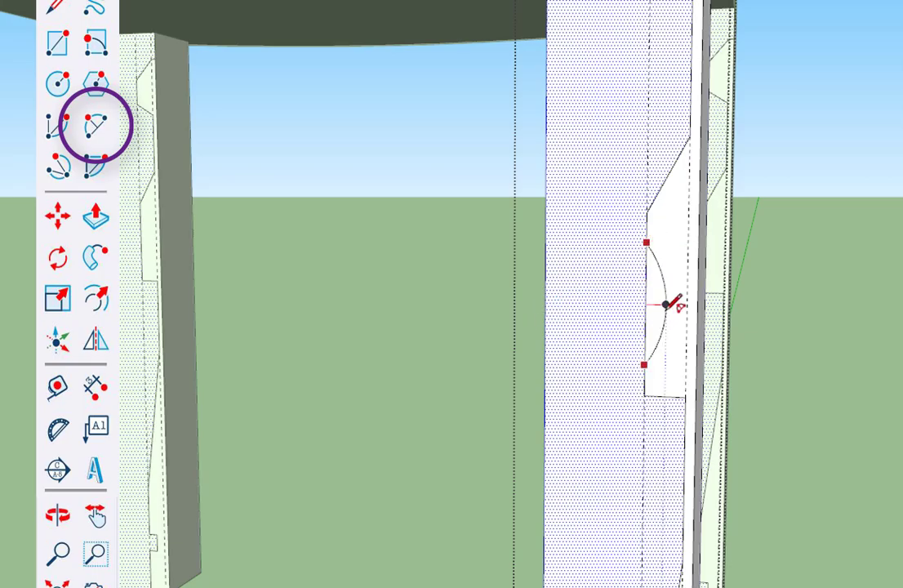
pyautogui.click(668, 307)
pyautogui.scroll(-3, 650, 346)
pyautogui.press('space')
pyautogui.scroll(-2, 633, 389)
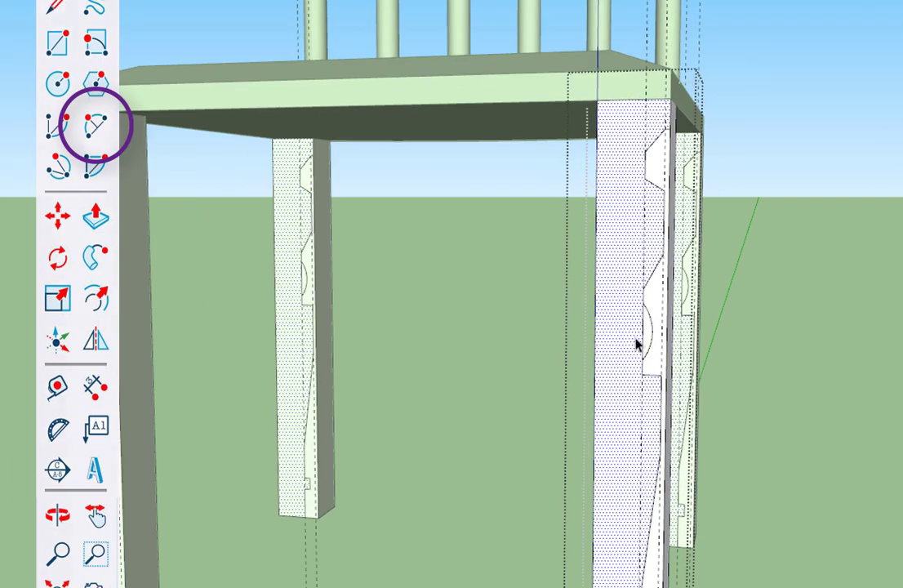
# Draw a second arc on the upper vertical segment along the 1/8" guide, bulging inward to the leg's middle.
pyautogui.scroll(-1, 663, 311)
pyautogui.scroll(6, 660, 193)
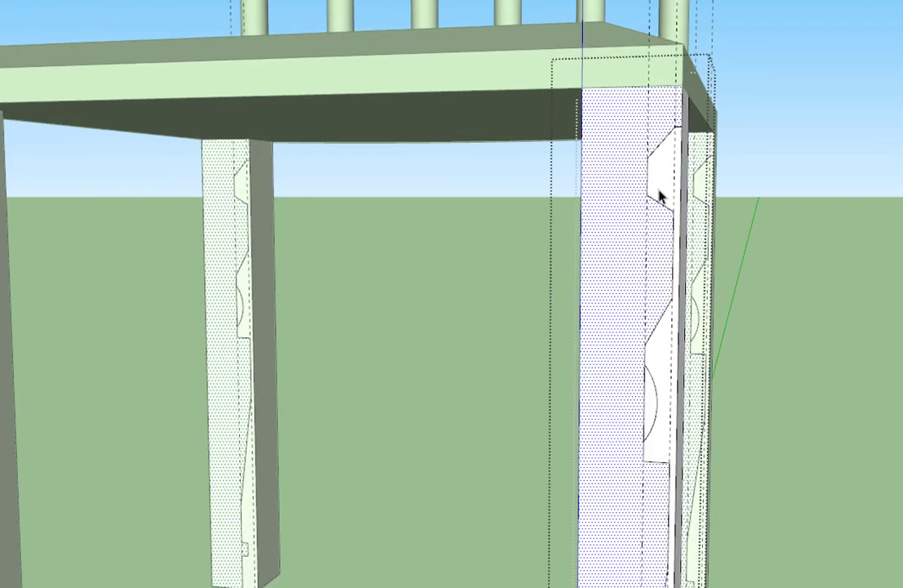
pyautogui.press('l')
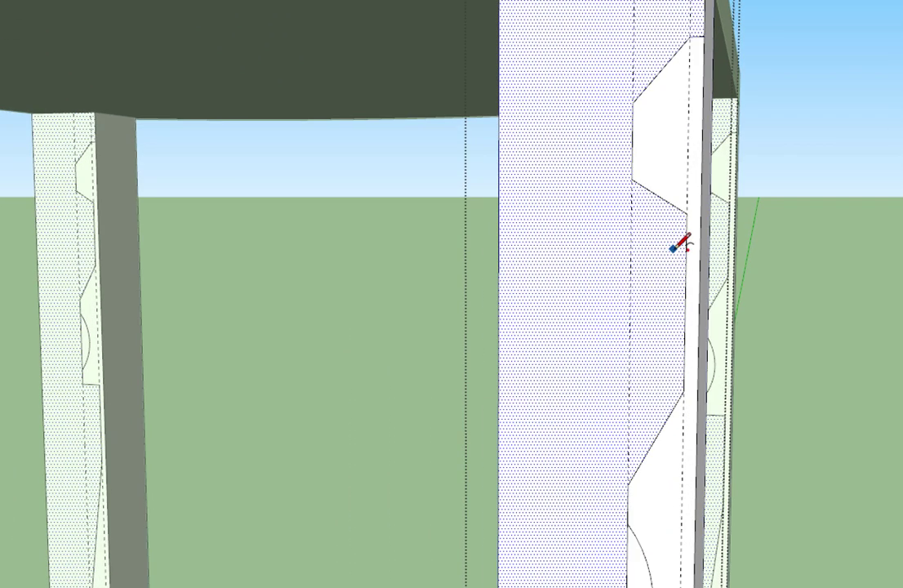
pyautogui.click(685, 235)
pyautogui.click(684, 352)
pyautogui.click(651, 308)
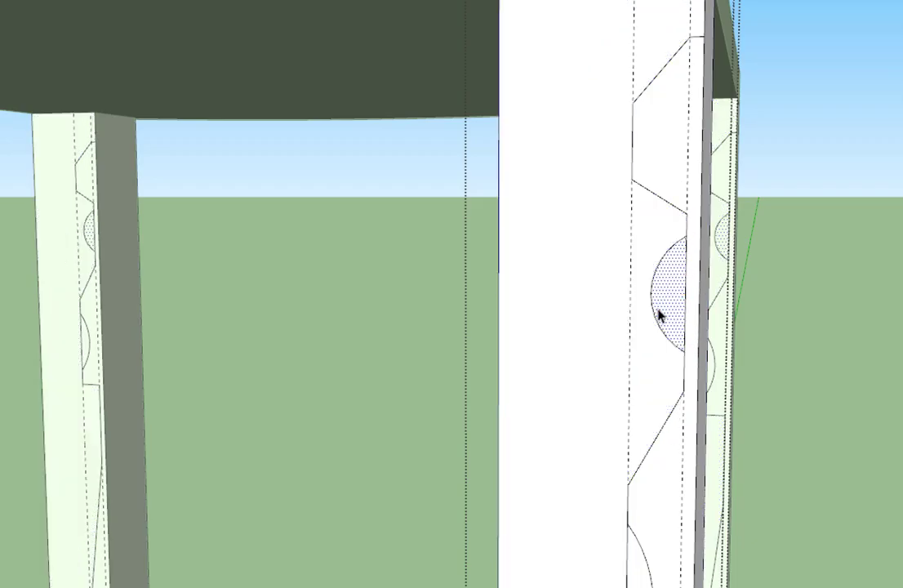
# Try to draw another arc between the upper arc's endpoints, and delete the resulting off-plane face with its edges.
pyautogui.moveTo(661, 316); pyautogui.dragTo(665, 286, button='middle')
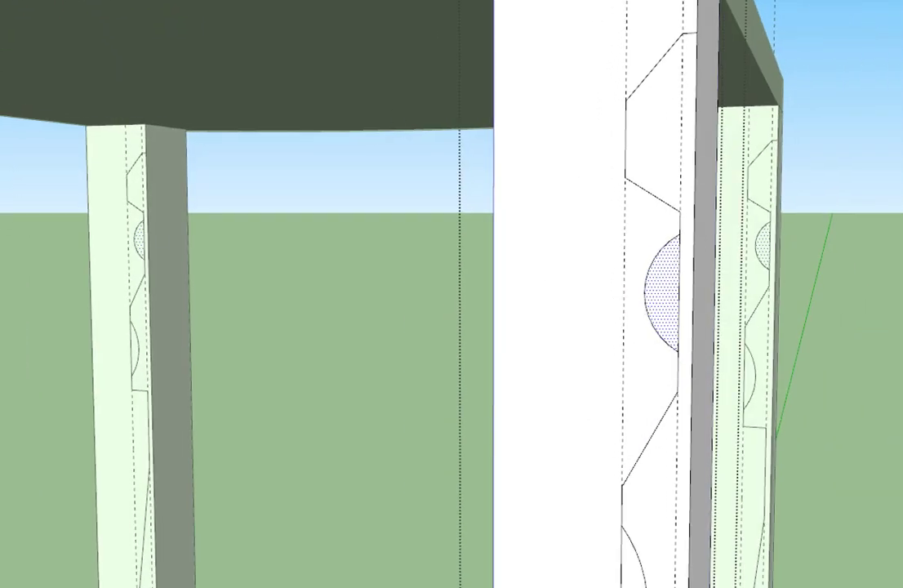
pyautogui.click(679, 234)
pyautogui.click(678, 352)
pyautogui.click(647, 312)
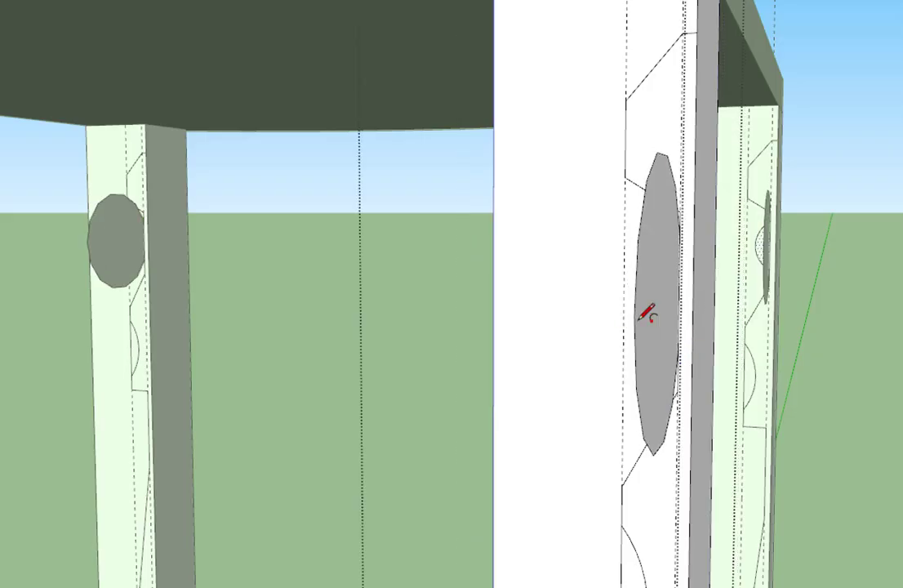
pyautogui.moveTo(647, 313); pyautogui.dragTo(194, 310, button='middle')
pyautogui.moveTo(181, 250); pyautogui.dragTo(190, 237, button='middle')
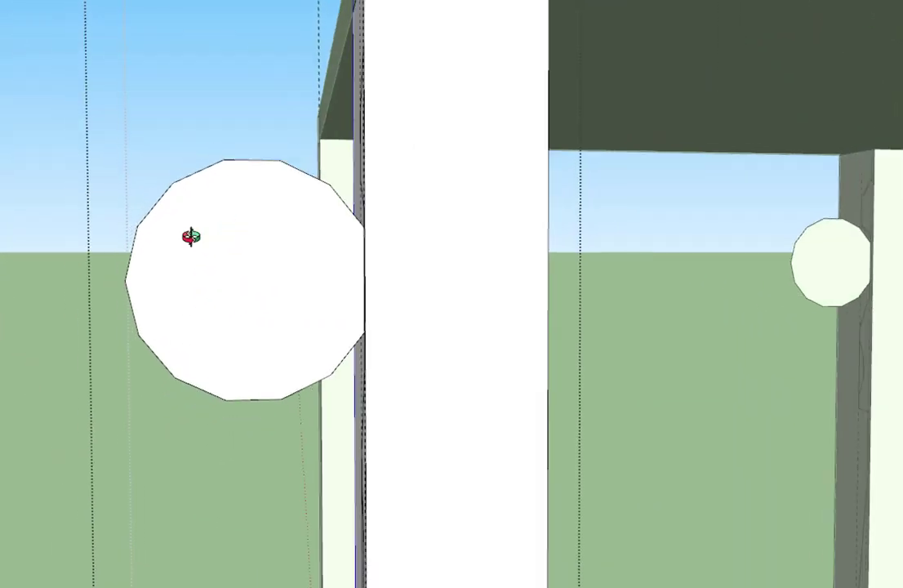
pyautogui.click(242, 207)
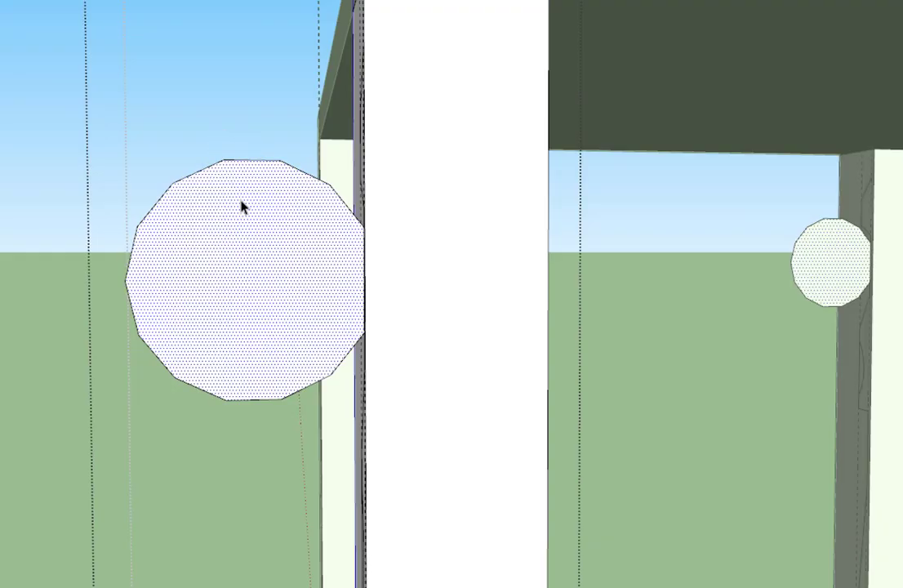
pyautogui.doubleClick(243, 207)
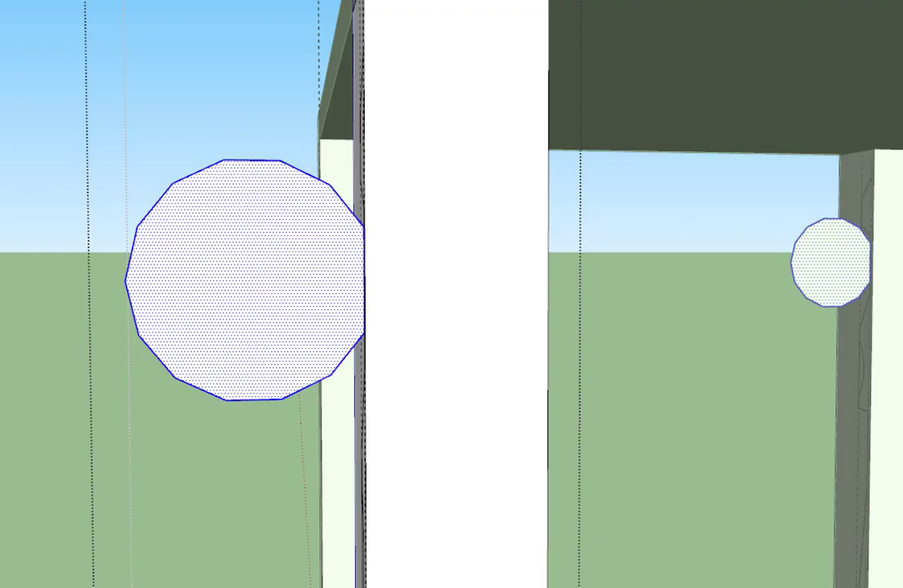
pyautogui.press('Delete')
# Erase the straight segments closing the two arcs along with the guides, and select the inner face of the leg profile.
pyautogui.moveTo(115, 143)
pyautogui.mouseDown(button='middle')
pyautogui.moveTo(581, 203)
pyautogui.moveTo(589, 284)
pyautogui.moveTo(604, 287)
pyautogui.moveTo(589, 164)
pyautogui.moveTo(524, 288)
pyautogui.moveTo(518, 319)
pyautogui.moveTo(430, 329)
pyautogui.moveTo(500, 313)
pyautogui.mouseUp(button='middle')
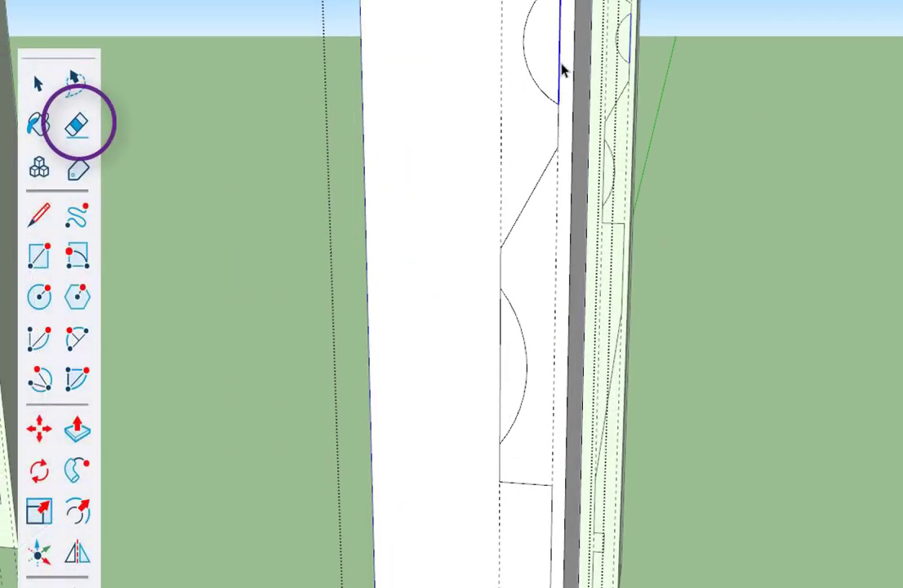
pyautogui.press('e')
pyautogui.moveTo(564, 35)
pyautogui.mouseDown()
pyautogui.moveTo(506, 335)
pyautogui.moveTo(500, 282)
pyautogui.mouseUp()
pyautogui.scroll(-6, 500, 281)
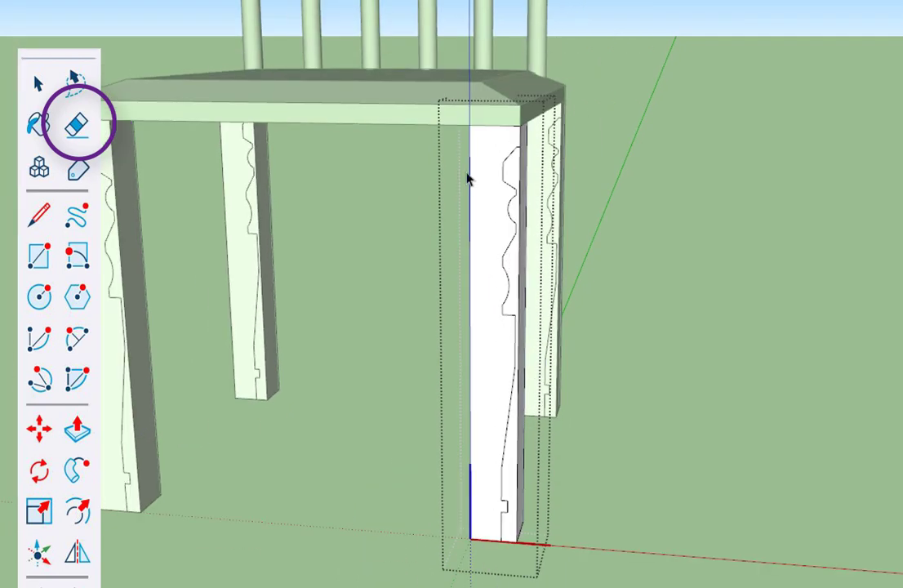
pyautogui.scroll(6, 540, 312)
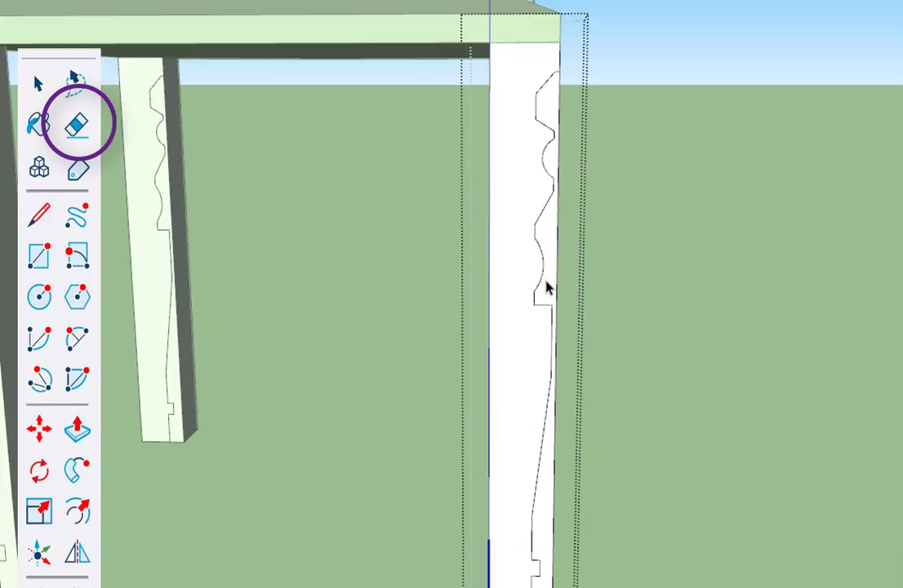
pyautogui.click(516, 307)
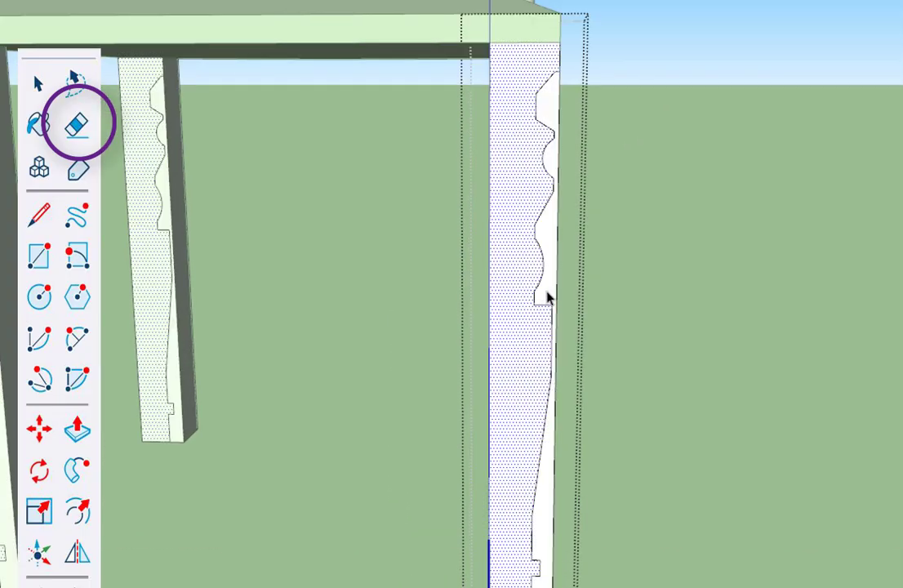
# Select the inner and outer faces of the leg profile in turn to check that the outline fully separates them.
pyautogui.click(546, 291)
pyautogui.click(515, 312)
pyautogui.click(545, 240)
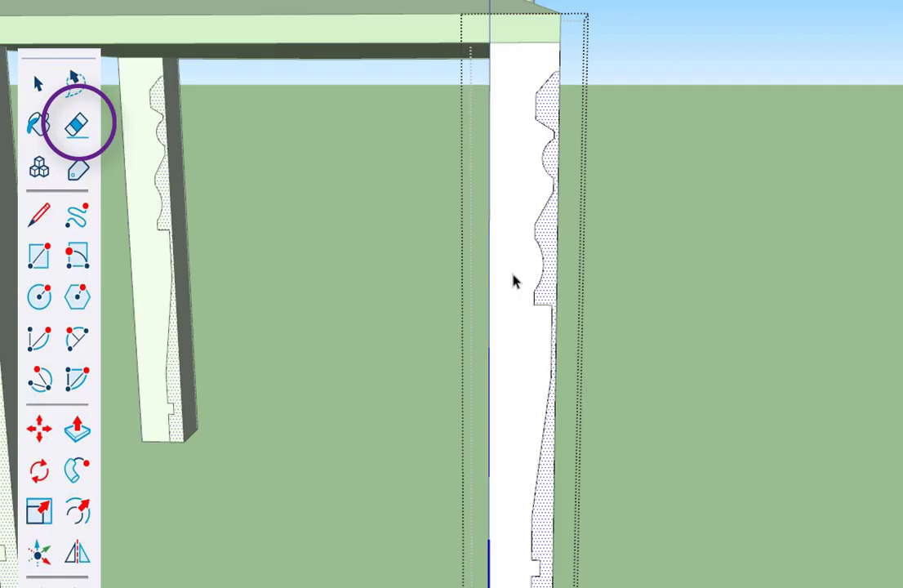
pyautogui.click(512, 273)
pyautogui.click(550, 242)
pyautogui.moveTo(529, 324); pyautogui.dragTo(495, 320, button='middle')
pyautogui.scroll(-3, 495, 336)
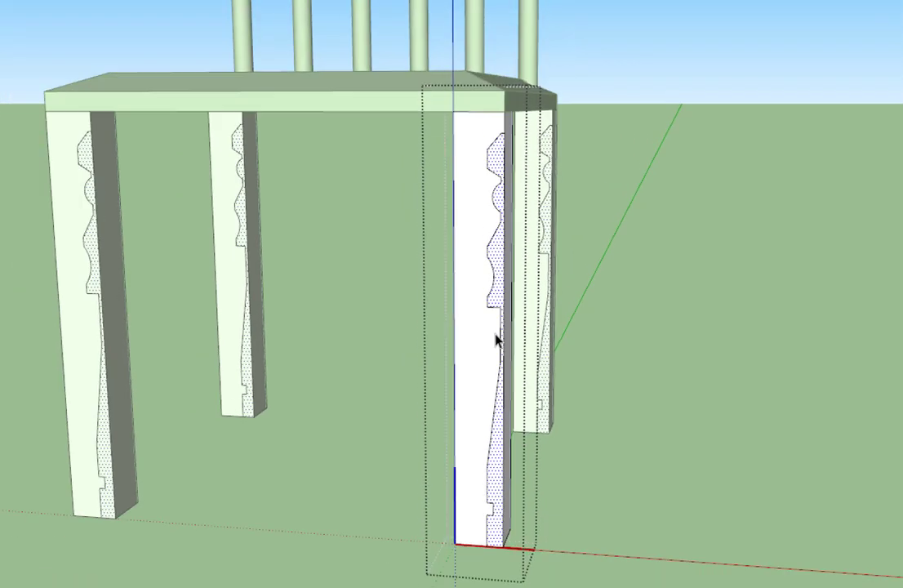
pyautogui.scroll(2, 499, 385)
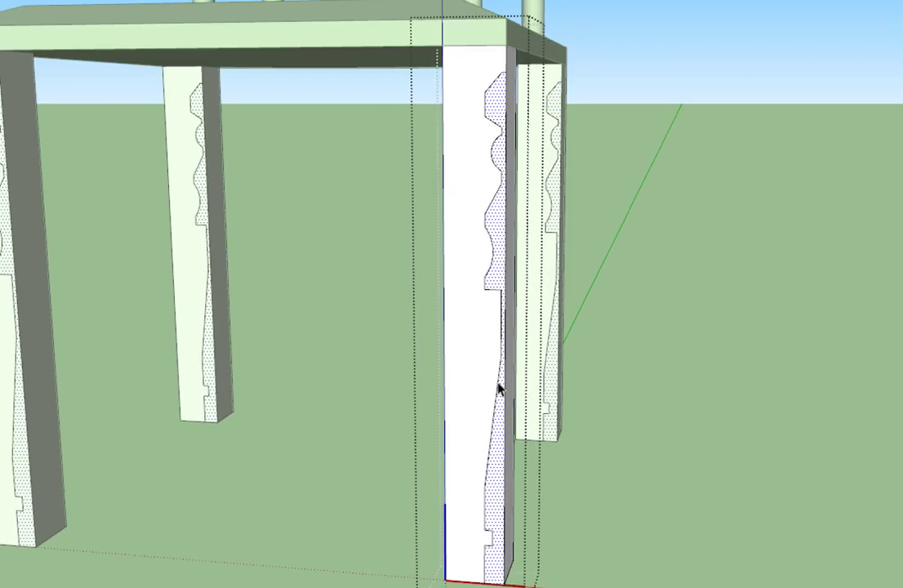
pyautogui.click(460, 264)
pyautogui.click(427, 361)
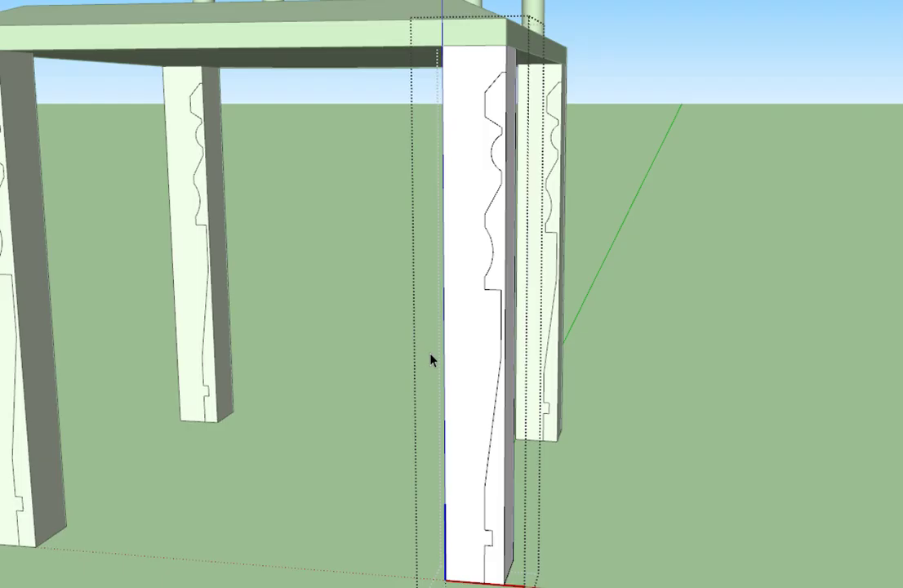
pyautogui.moveTo(576, 278); pyautogui.dragTo(680, 263, button='middle')
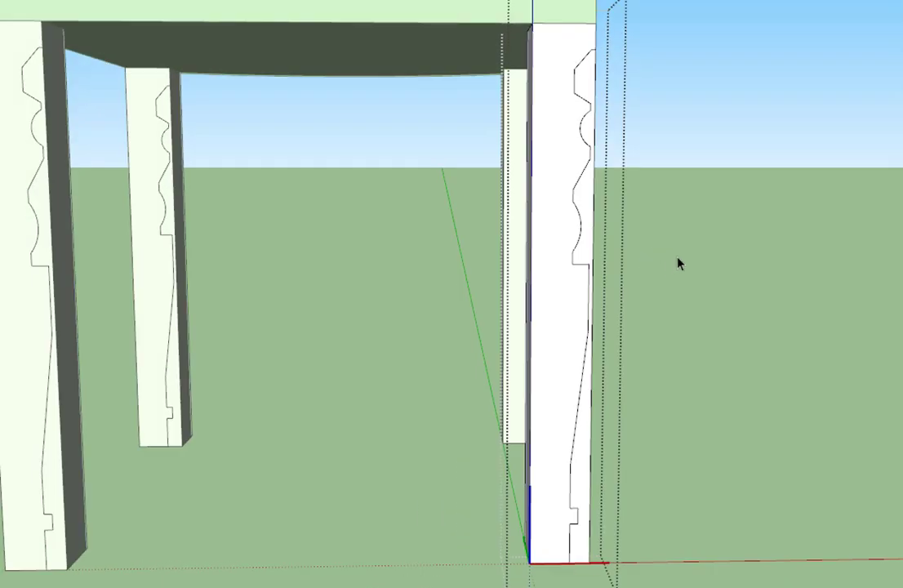
# Close the leg component and reopen it for editing, repeating this once to compare the two states.
pyautogui.click(709, 261)
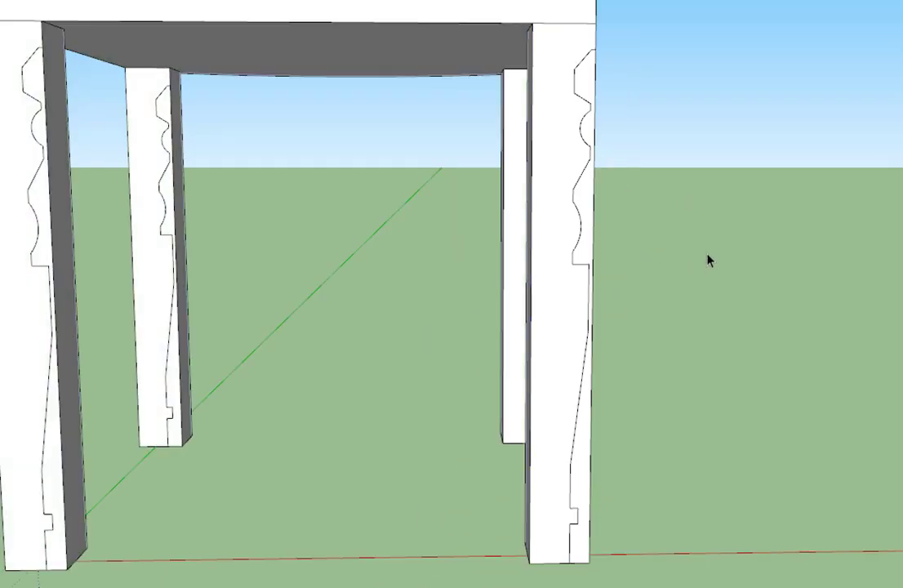
pyautogui.doubleClick(560, 332)
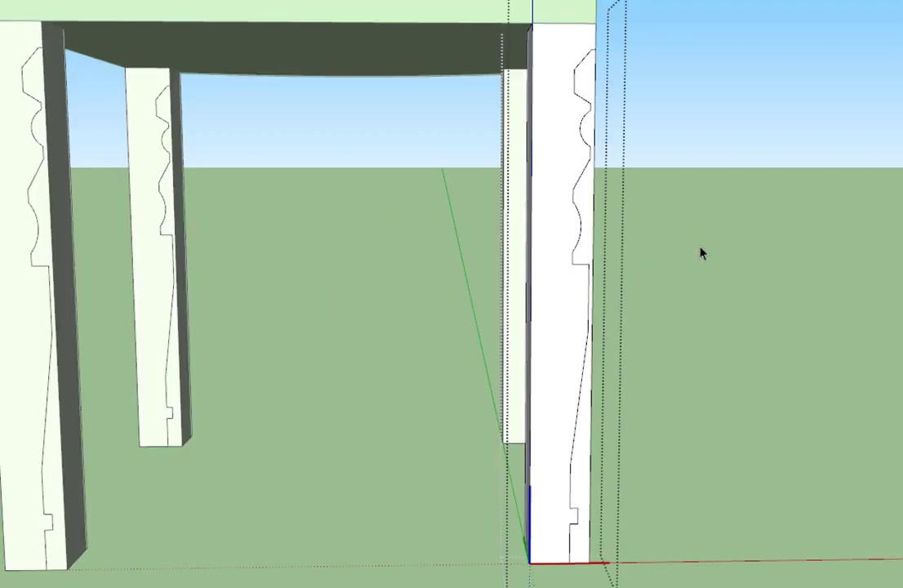
pyautogui.click(707, 282)
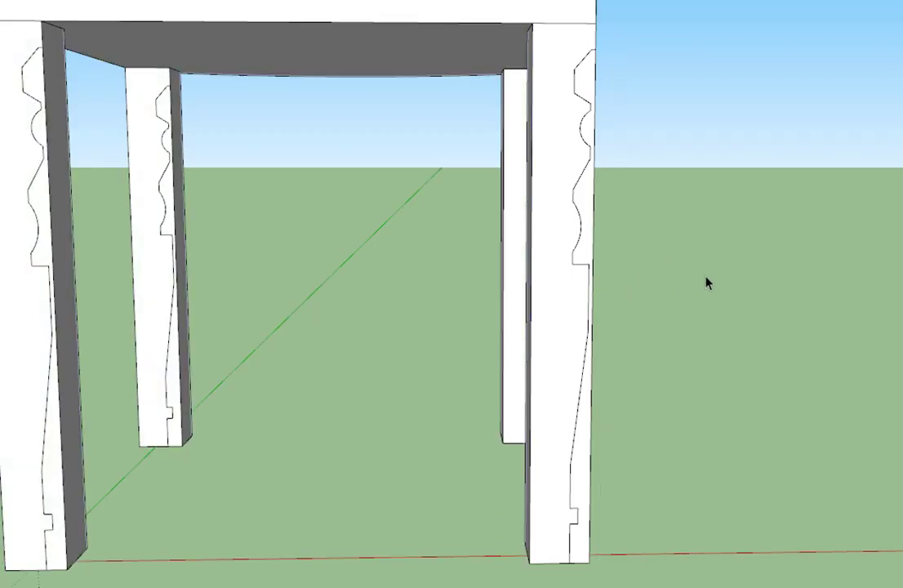
pyautogui.moveTo(707, 283); pyautogui.dragTo(453, 273, button='middle')
pyautogui.doubleClick(365, 304)
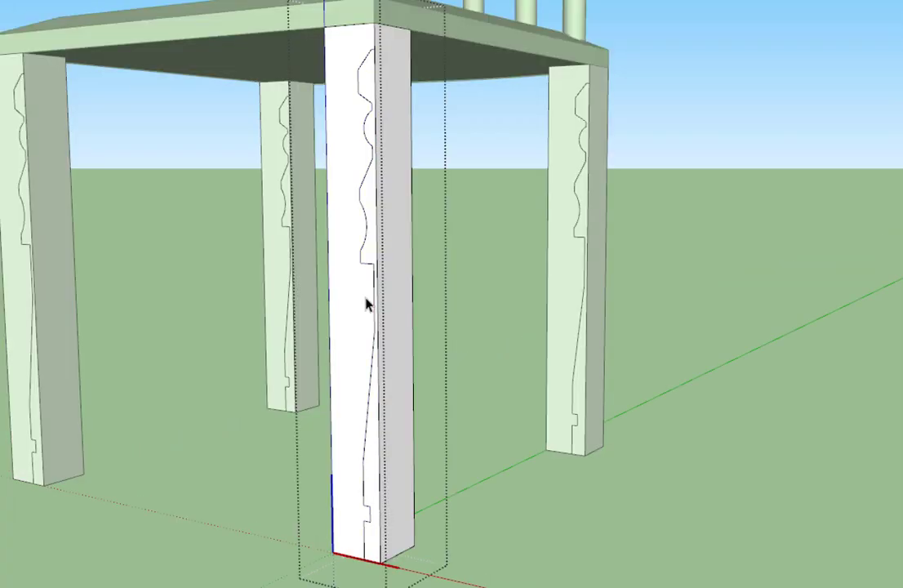
# Use the leg's bottom face as the Follow Me path and sweep the outer profile face around it to carve the turned leg.
pyautogui.moveTo(343, 540); pyautogui.dragTo(595, 160, button='middle')
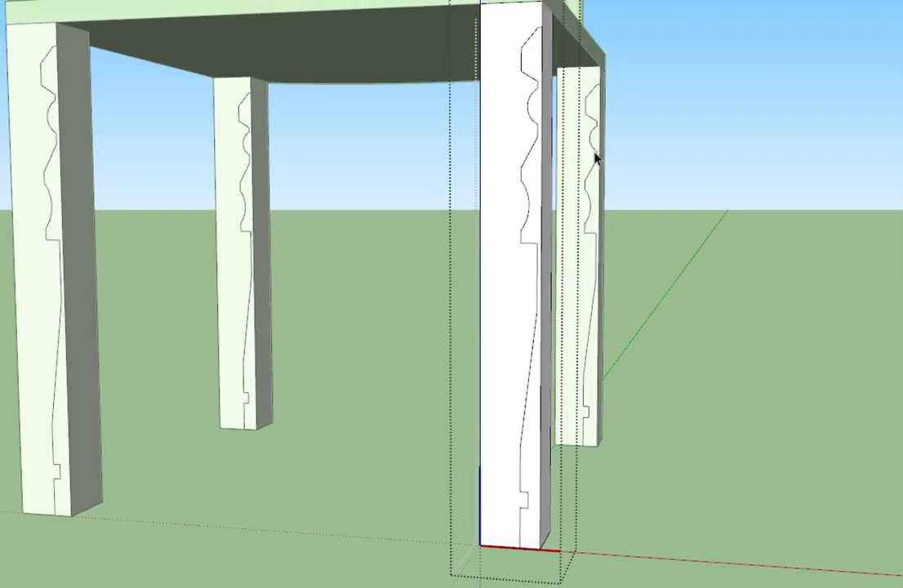
pyautogui.moveTo(614, 552); pyautogui.dragTo(566, 203, button='middle')
pyautogui.click(527, 151)
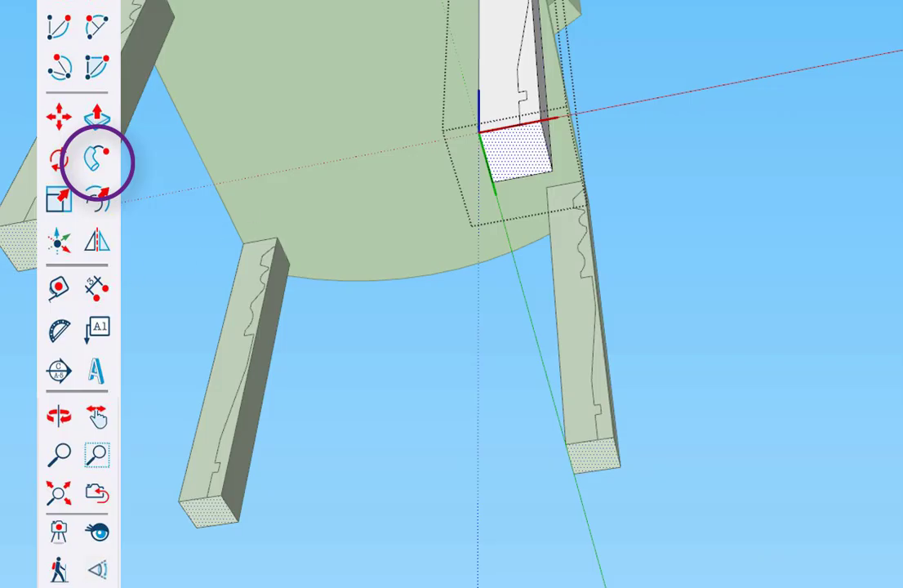
pyautogui.click(97, 159)
pyautogui.moveTo(296, 324); pyautogui.dragTo(402, 446, button='middle')
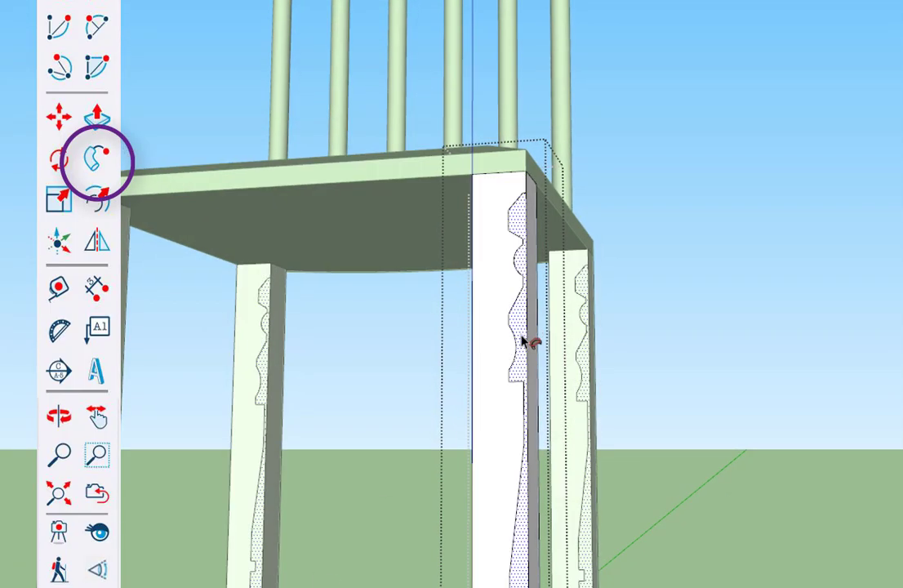
pyautogui.click(521, 333)
pyautogui.scroll(-4, 554, 319)
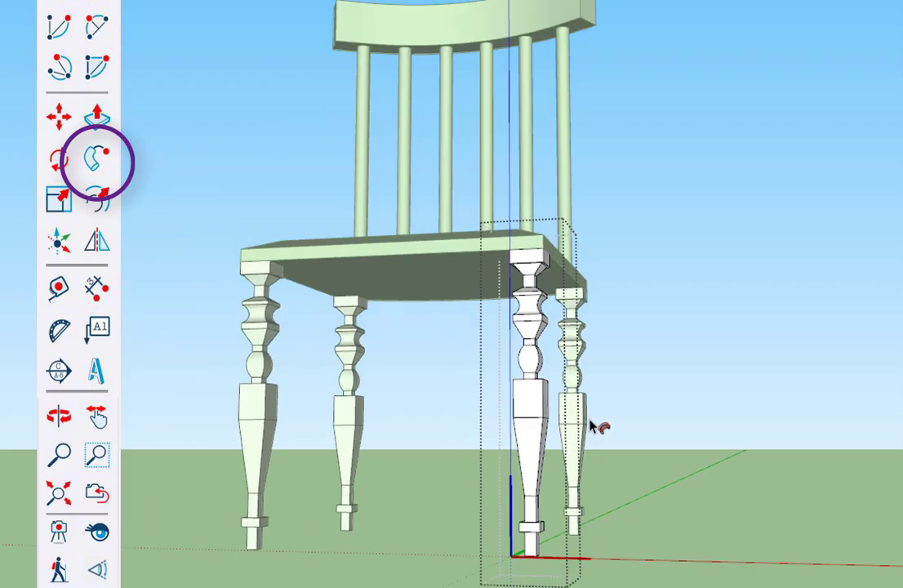
# Close the leg component and examine the carved legs from several sides for leftover geometry around the upper concave section.
pyautogui.moveTo(590, 423); pyautogui.dragTo(355, 498, button='middle')
pyautogui.scroll(4, 403, 439)
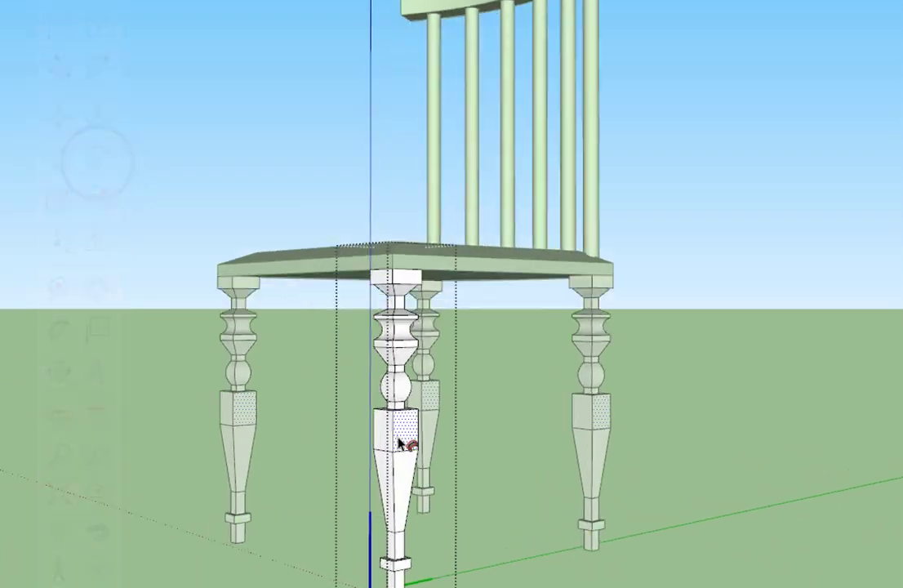
pyautogui.scroll(-4, 392, 408)
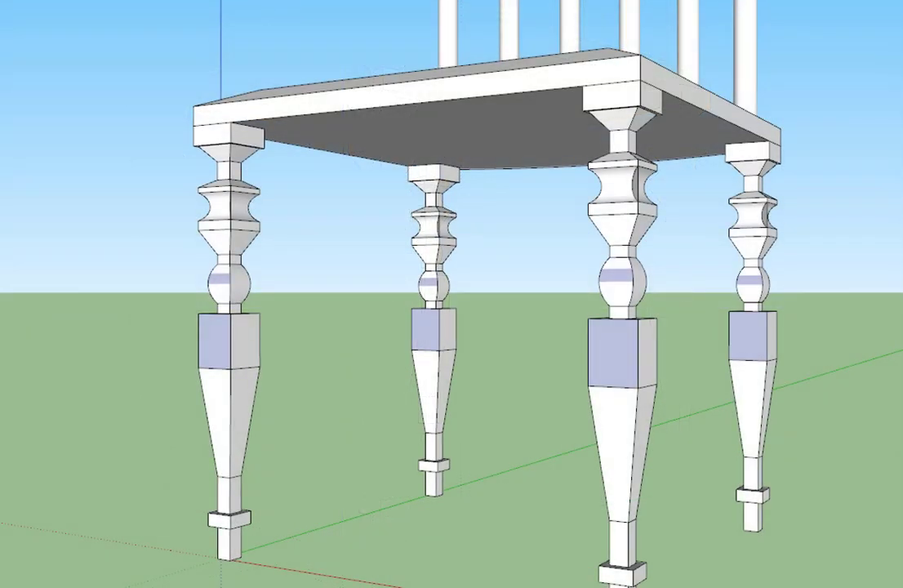
pyautogui.moveTo(636, 287); pyautogui.dragTo(743, 207, button='middle')
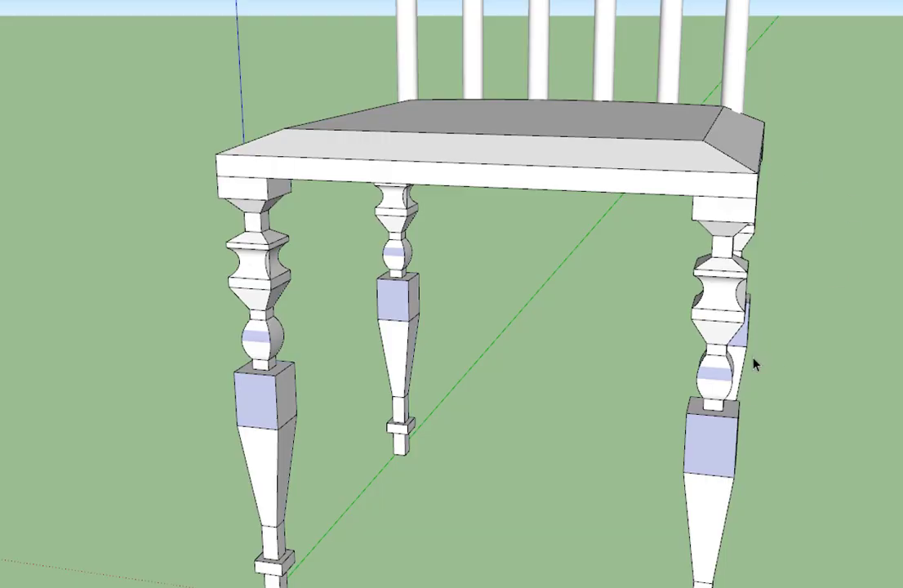
pyautogui.scroll(5, 774, 331)
pyautogui.moveTo(774, 332); pyautogui.dragTo(336, 214, button='middle')
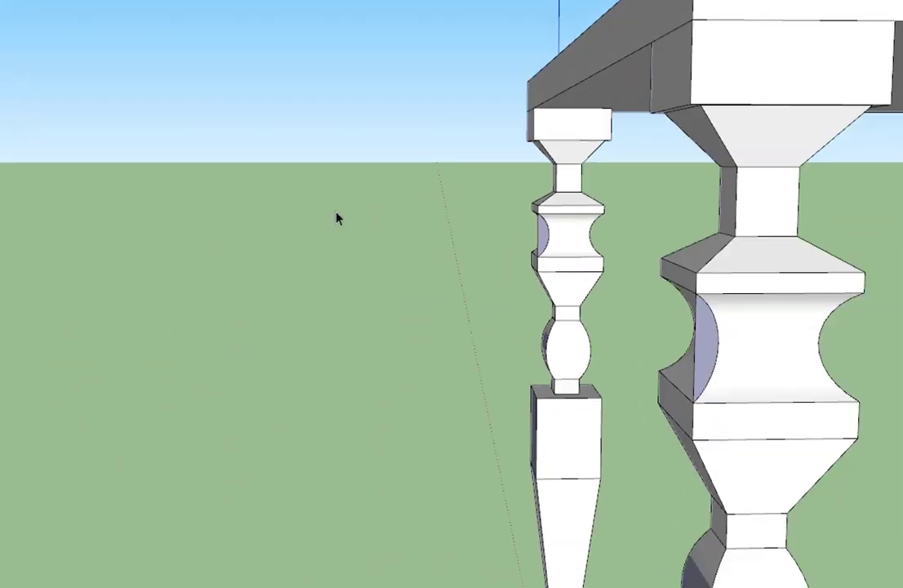
pyautogui.scroll(-2, 336, 214)
pyautogui.scroll(2, 510, 219)
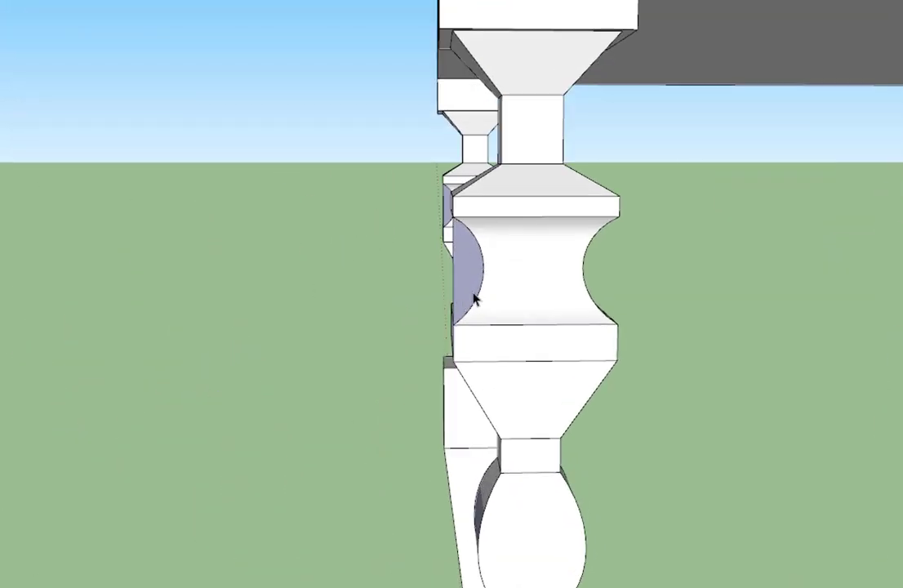
pyautogui.moveTo(474, 299)
pyautogui.mouseDown(button='middle')
pyautogui.moveTo(292, 268)
pyautogui.moveTo(774, 307)
pyautogui.moveTo(735, 278)
pyautogui.moveTo(693, 263)
pyautogui.moveTo(864, 281)
pyautogui.mouseUp(button='middle')
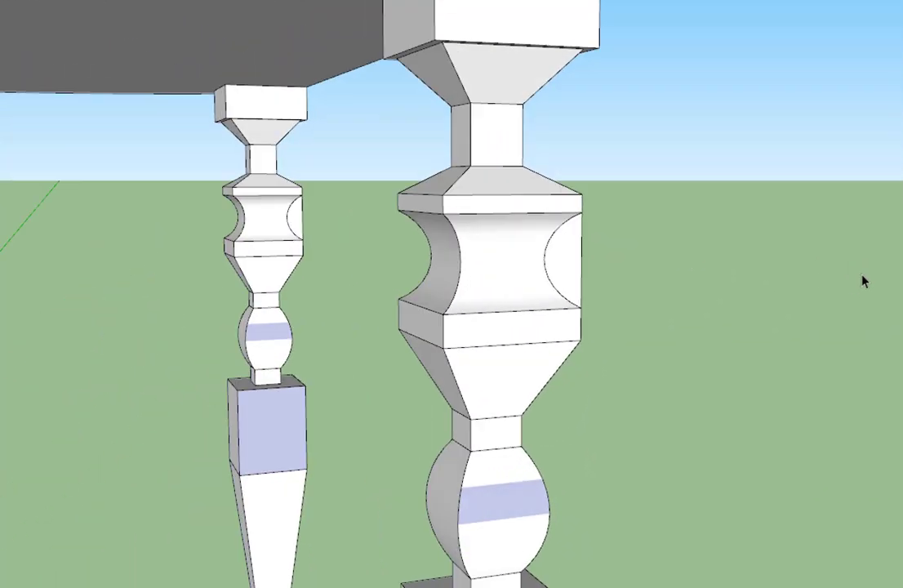
# Try to delete the leftover edge at the upper concave section from outside the leg component, and undo the deletion.
pyautogui.scroll(1, 585, 260)
pyautogui.click(579, 261)
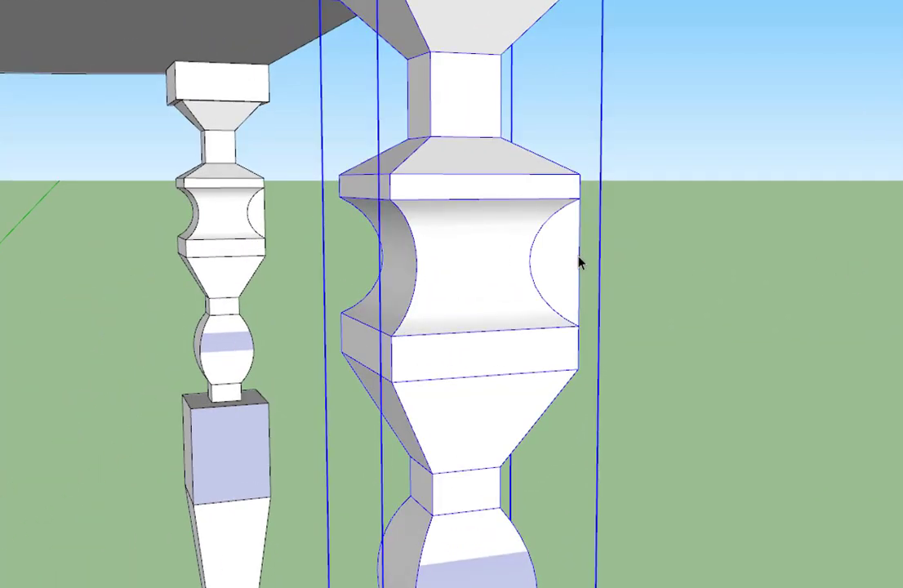
pyautogui.doubleClick(580, 261)
pyautogui.click(702, 335)
pyautogui.scroll(-2, 673, 348)
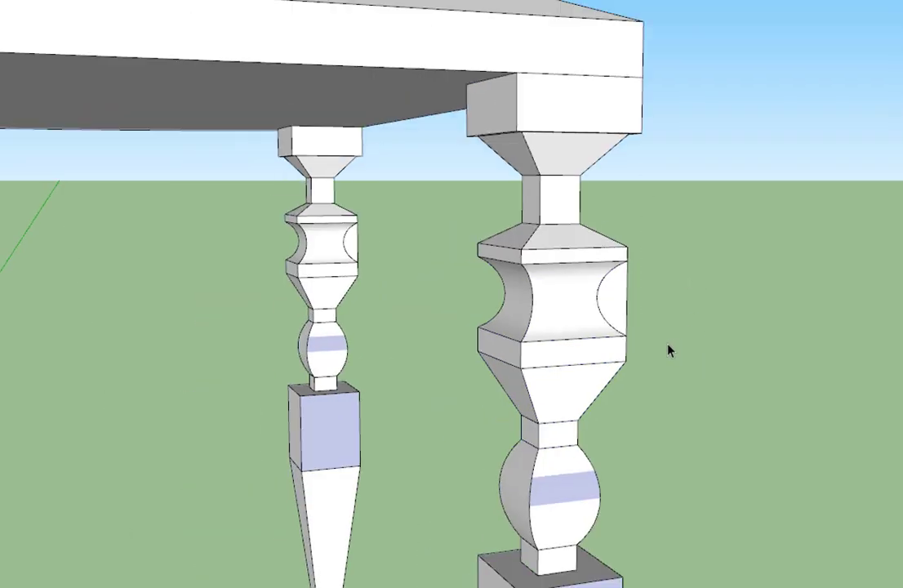
pyautogui.click(603, 299)
pyautogui.press('Delete')
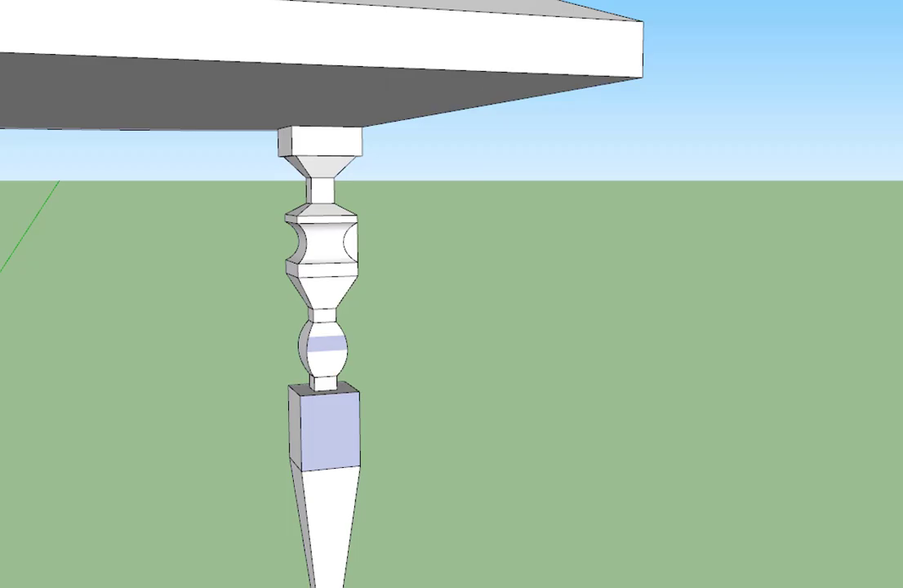
pyautogui.hotkey('ctrl', 'z')
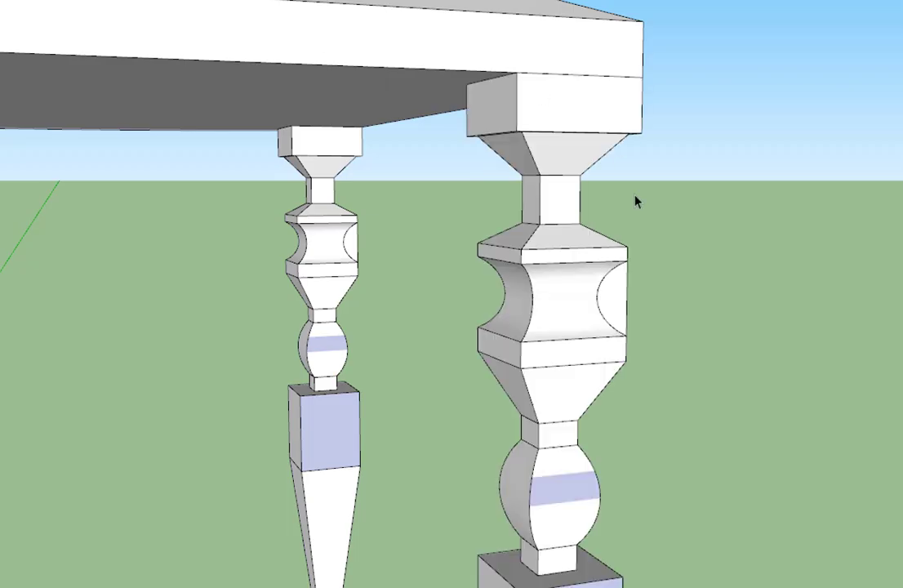
# Open the leg component for editing and delete the leftover vertical edge closing off the upper concave section.
pyautogui.doubleClick(562, 321)
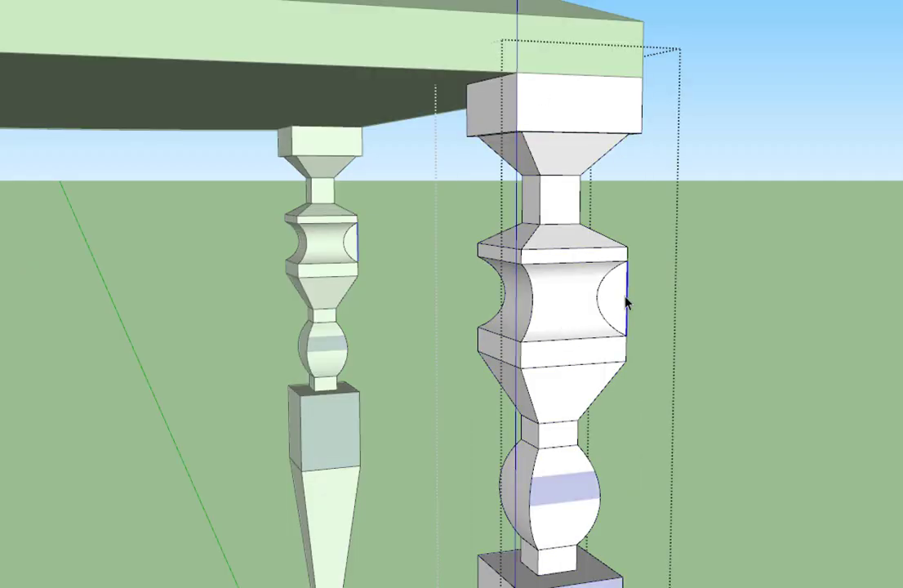
pyautogui.moveTo(627, 304); pyautogui.dragTo(663, 334, button='middle')
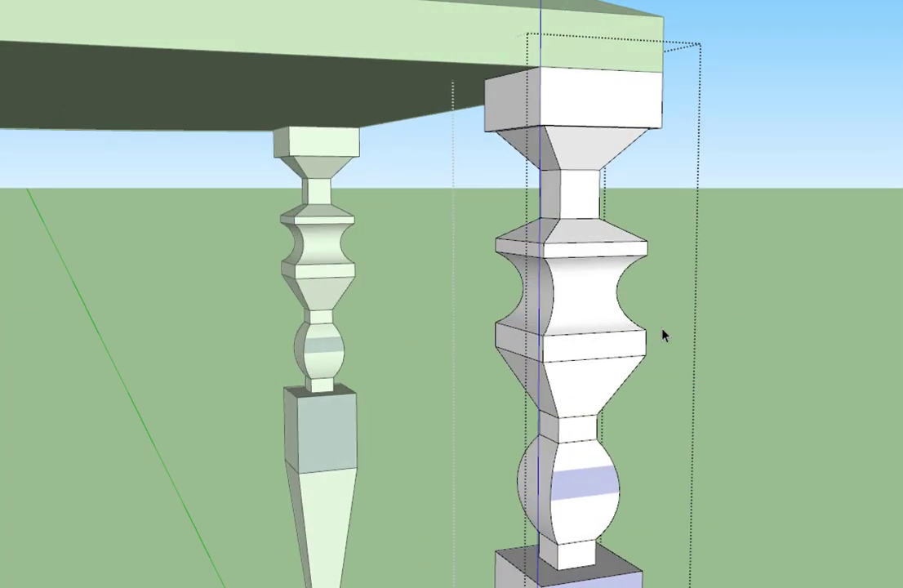
pyautogui.scroll(5, 640, 293)
pyautogui.moveTo(618, 285); pyautogui.dragTo(472, 254, button='middle')
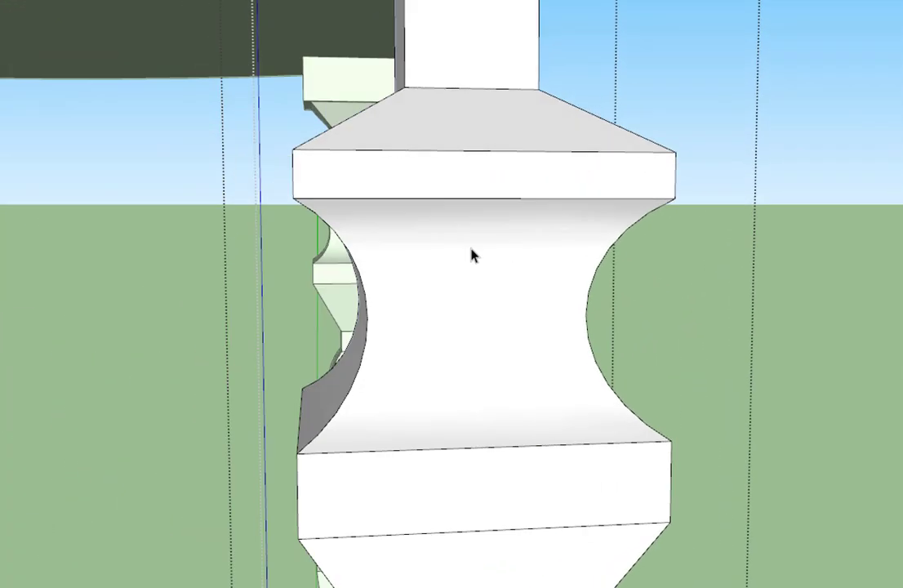
pyautogui.scroll(-5, 495, 401)
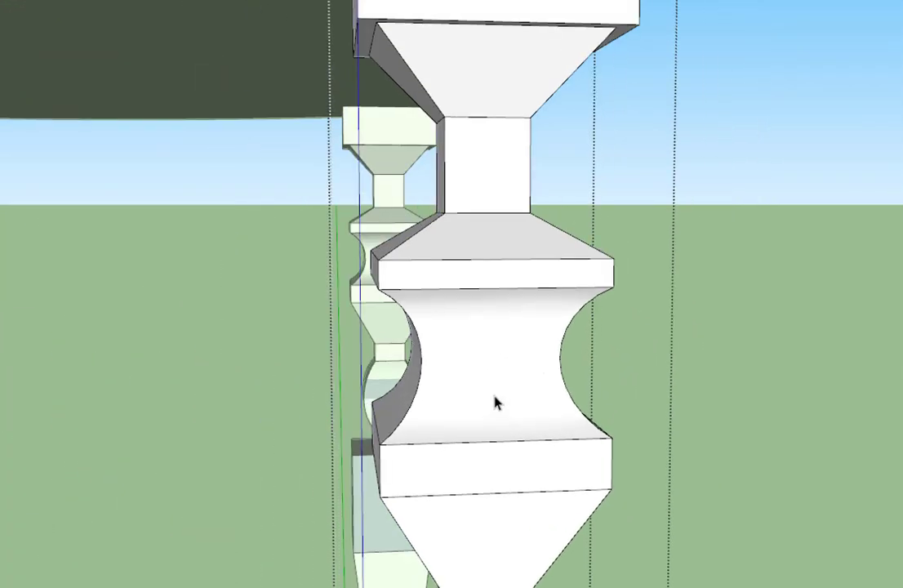
# Select the faces around the leg's upper concave section, show the Intersect Faces options without applying one, and close the component.
pyautogui.click(488, 387)
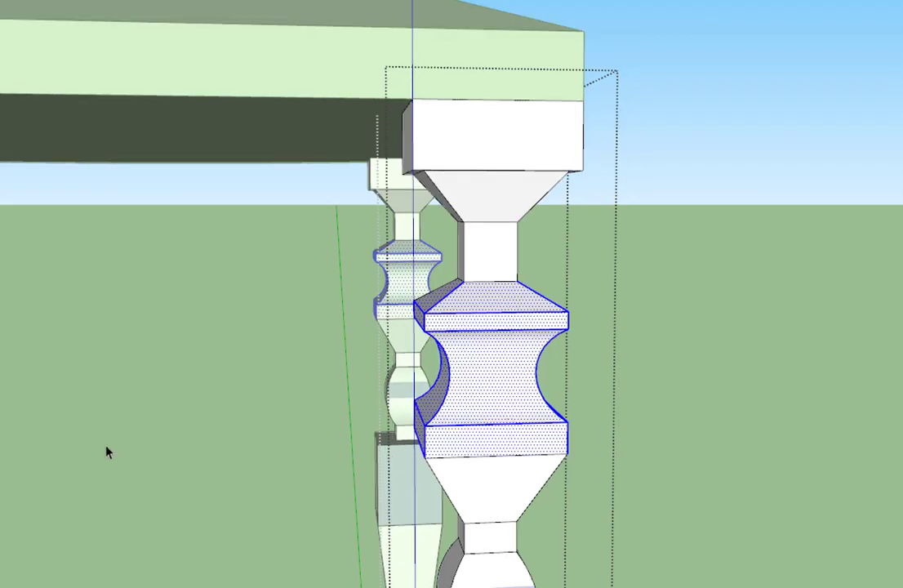
pyautogui.rightClick(528, 373)
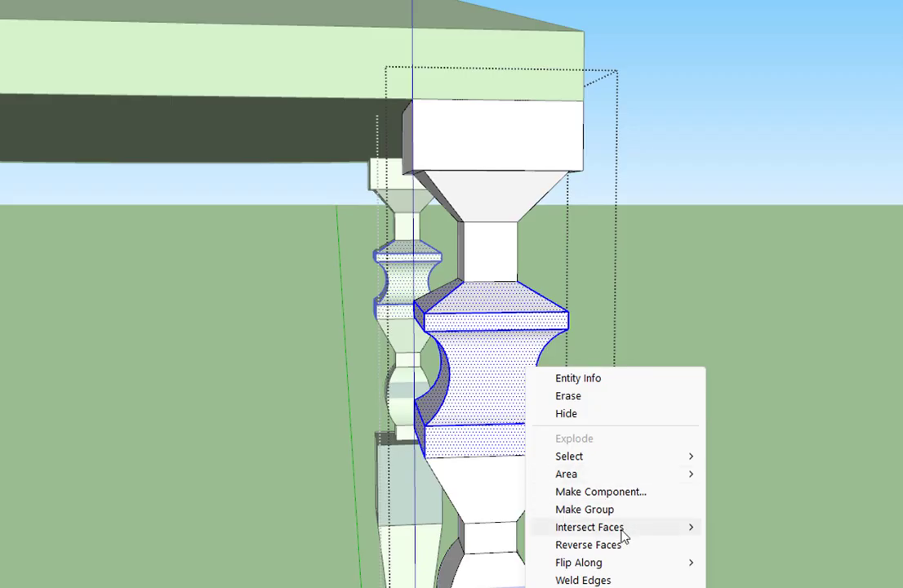
pyautogui.moveTo(620, 530)
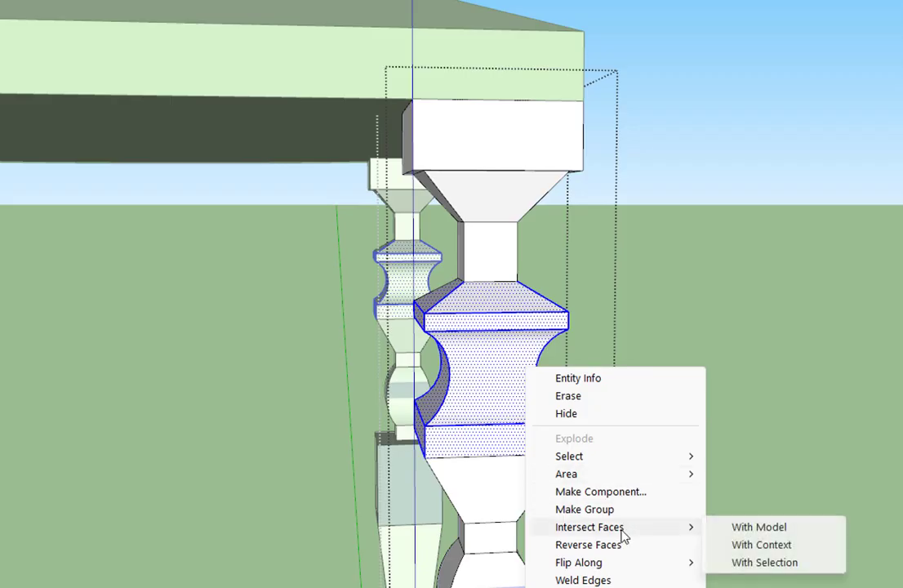
pyautogui.click(242, 270)
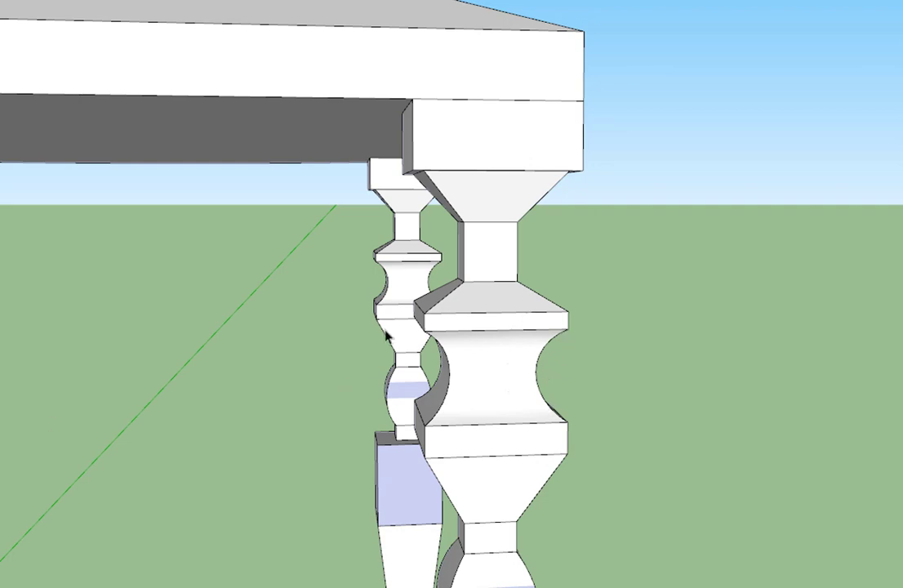
# Examine the turned legs and the underside of the seat from several angles, including the shaded faces on the legs.
pyautogui.moveTo(387, 338); pyautogui.dragTo(556, 329, button='middle')
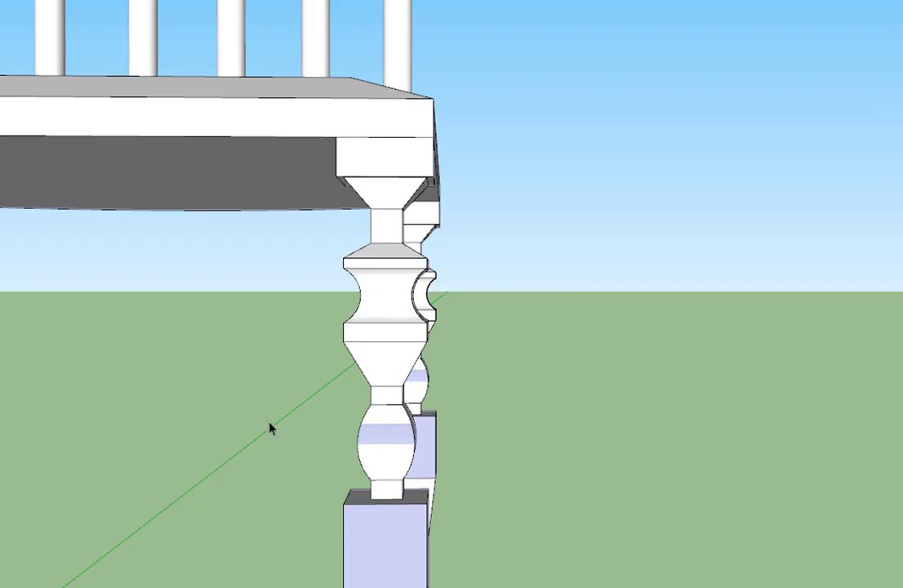
pyautogui.moveTo(270, 429); pyautogui.dragTo(298, 417, button='middle')
pyautogui.moveTo(451, 395); pyautogui.dragTo(435, 340, button='middle')
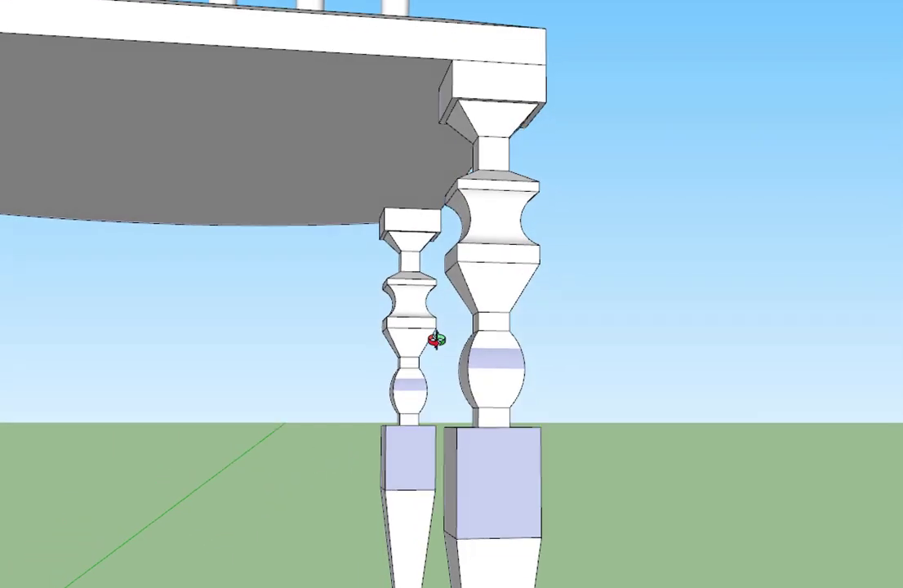
pyautogui.moveTo(479, 485); pyautogui.dragTo(365, 433, button='middle')
pyautogui.scroll(3, 270, 387)
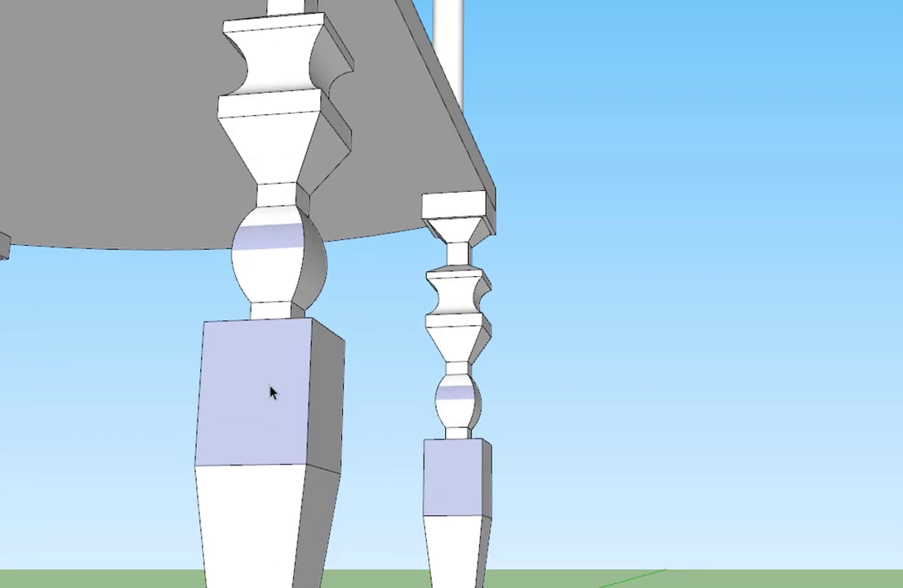
pyautogui.moveTo(237, 358); pyautogui.dragTo(679, 505, button='middle')
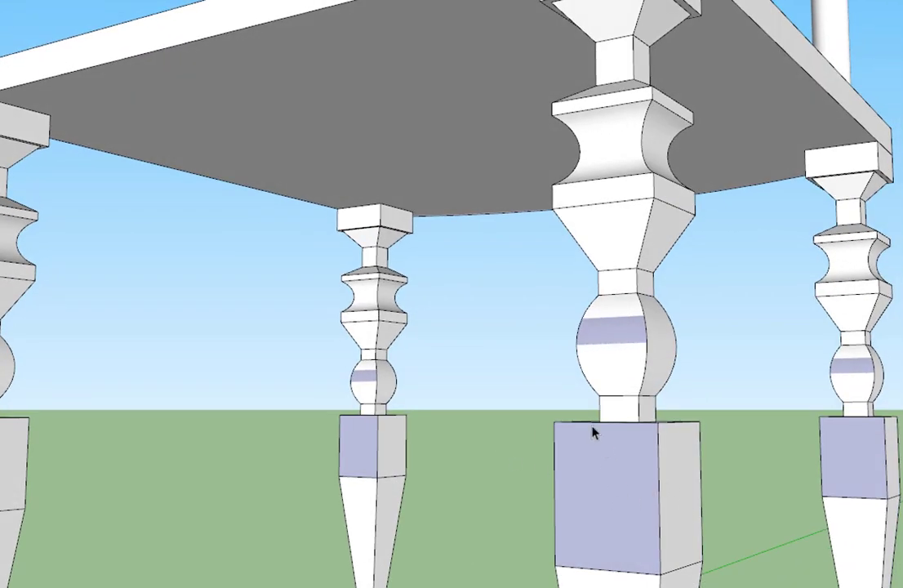
# Examine the blue reversed faces on the front leg's rounded bulb and square block from above and below.
pyautogui.scroll(-2, 591, 429)
pyautogui.scroll(2, 611, 484)
pyautogui.moveTo(612, 484); pyautogui.dragTo(608, 584, button='middle')
pyautogui.scroll(-2, 623, 484)
pyautogui.scroll(3, 617, 583)
pyautogui.scroll(2, 617, 583)
pyautogui.scroll(-3, 612, 433)
pyautogui.scroll(5, 671, 540)
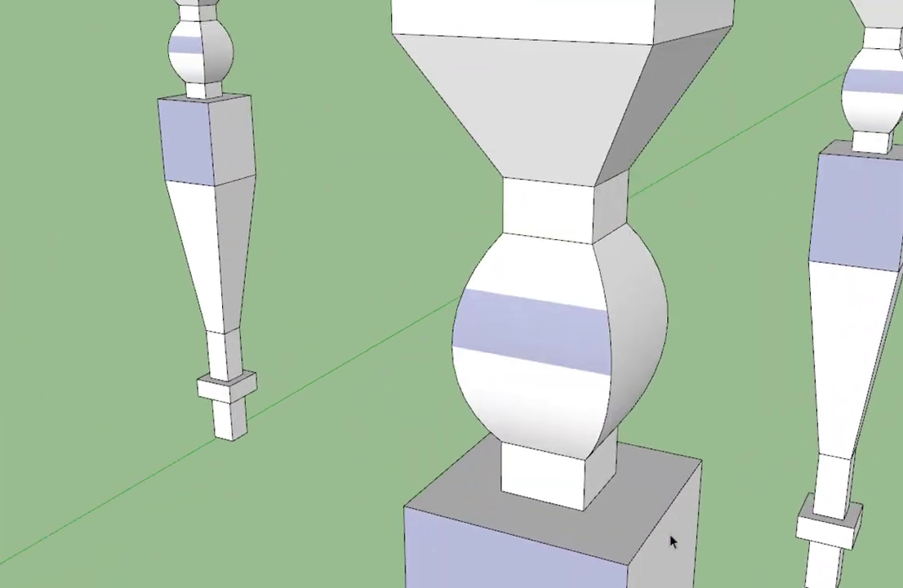
pyautogui.moveTo(575, 550); pyautogui.dragTo(604, 583, button='middle')
pyautogui.moveTo(603, 504); pyautogui.dragTo(449, 392, button='middle')
pyautogui.scroll(-5, 459, 458)
pyautogui.scroll(4, 516, 487)
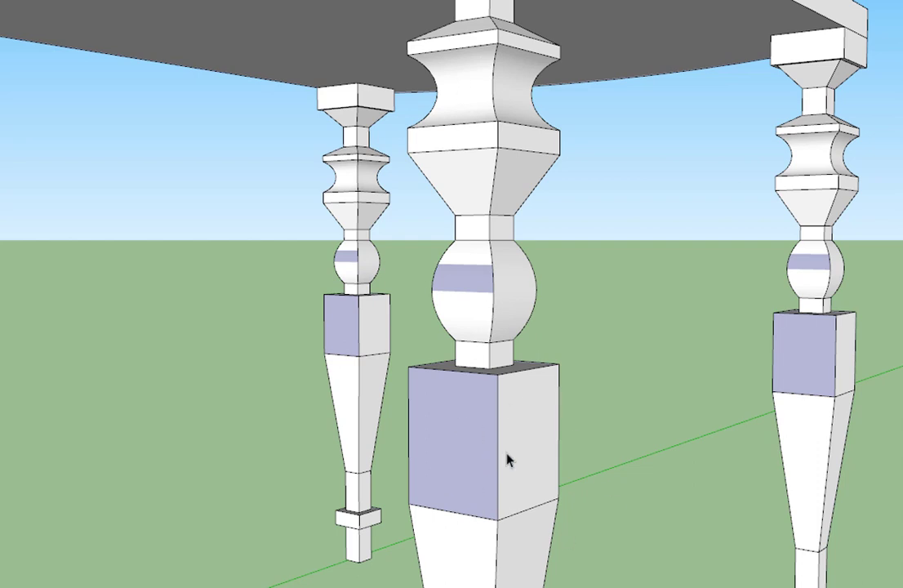
# Open the leg component, reverse the blue face on its square block, and close the component.
pyautogui.doubleClick(461, 451)
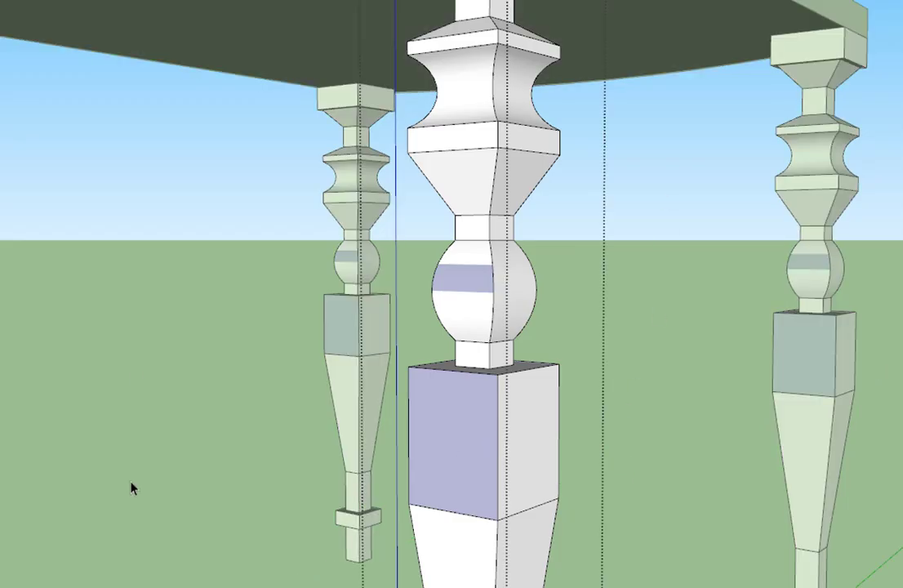
pyautogui.scroll(-2, 558, 322)
pyautogui.scroll(-2, 558, 320)
pyautogui.moveTo(543, 390); pyautogui.dragTo(350, 384, button='middle')
pyautogui.scroll(1, 351, 391)
pyautogui.click(401, 353)
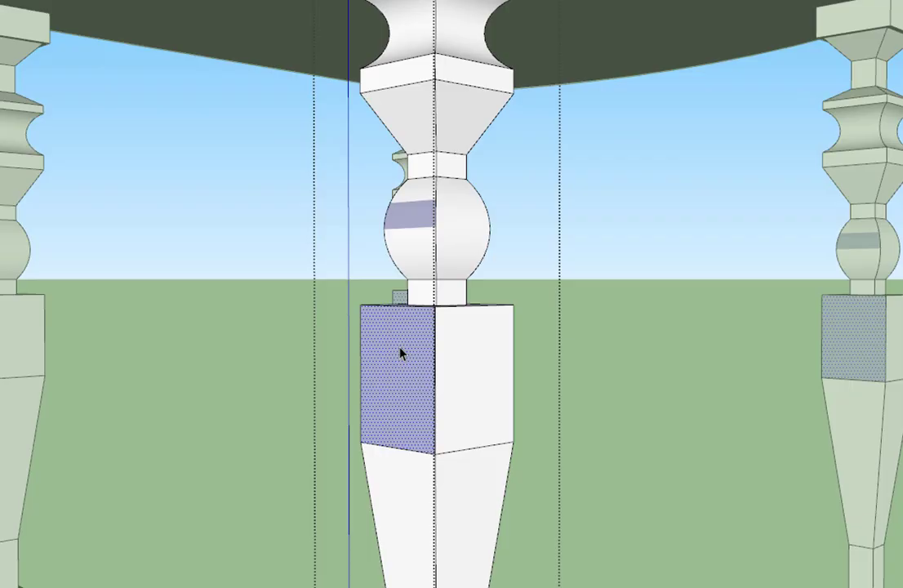
pyautogui.rightClick(401, 353)
pyautogui.click(412, 507)
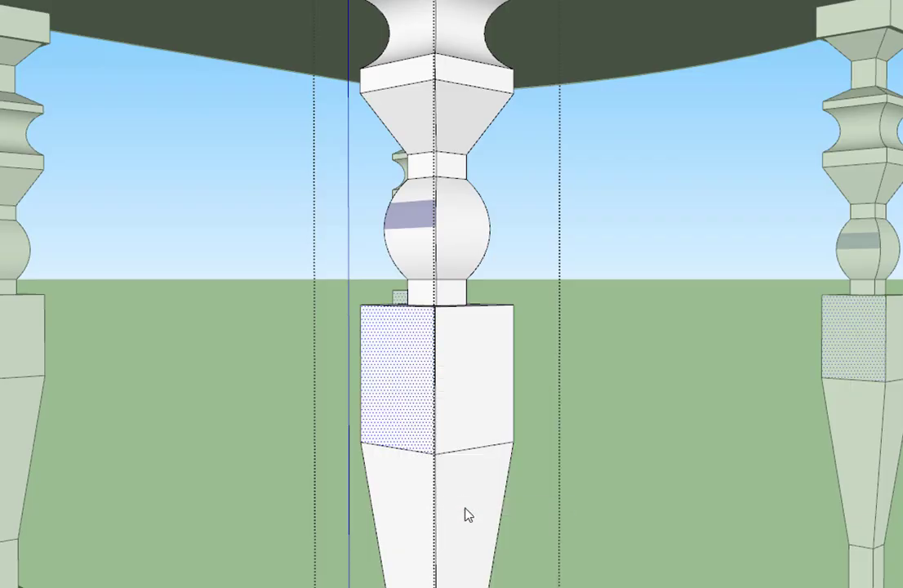
pyautogui.moveTo(390, 437); pyautogui.dragTo(472, 482, button='middle')
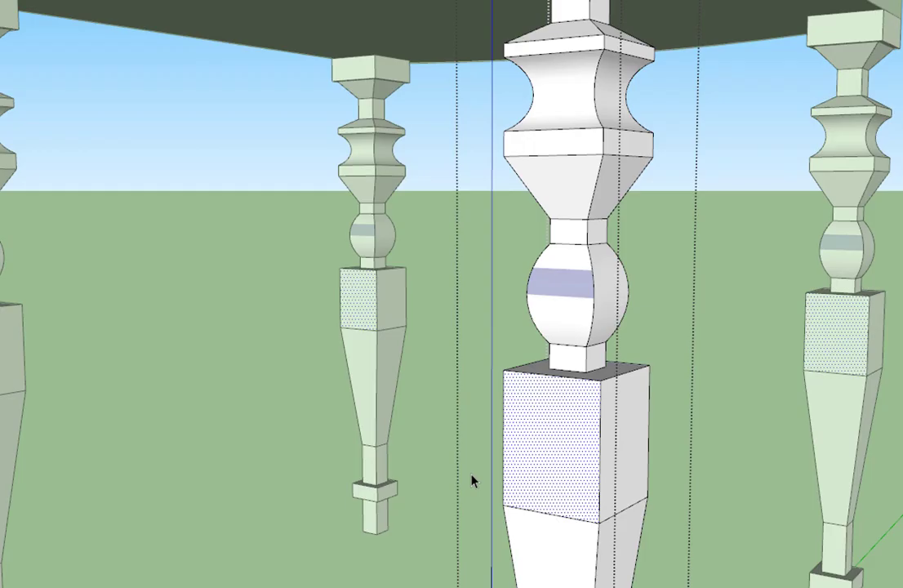
pyautogui.scroll(-3, 588, 466)
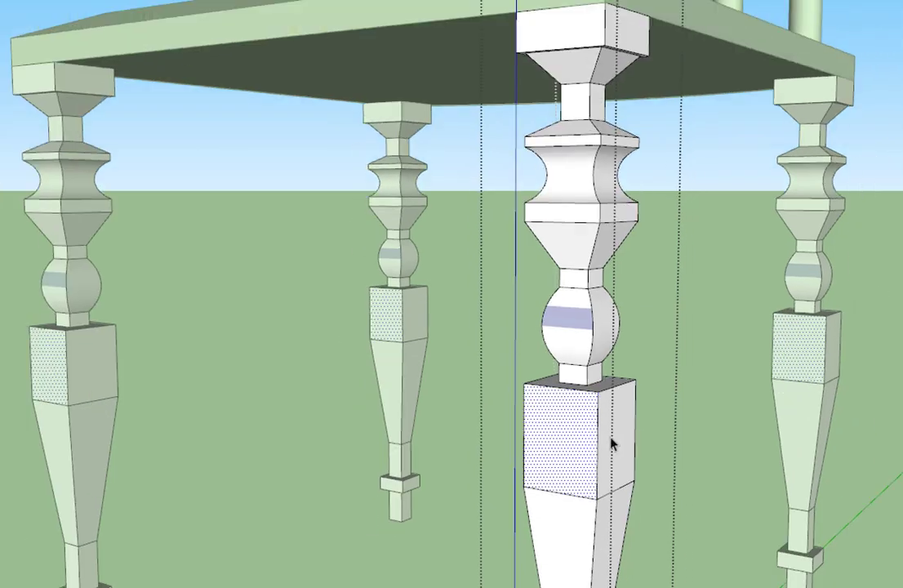
pyautogui.click(684, 452)
pyautogui.moveTo(684, 452); pyautogui.dragTo(511, 447, button='middle')
pyautogui.moveTo(369, 405); pyautogui.dragTo(468, 425, button='middle')
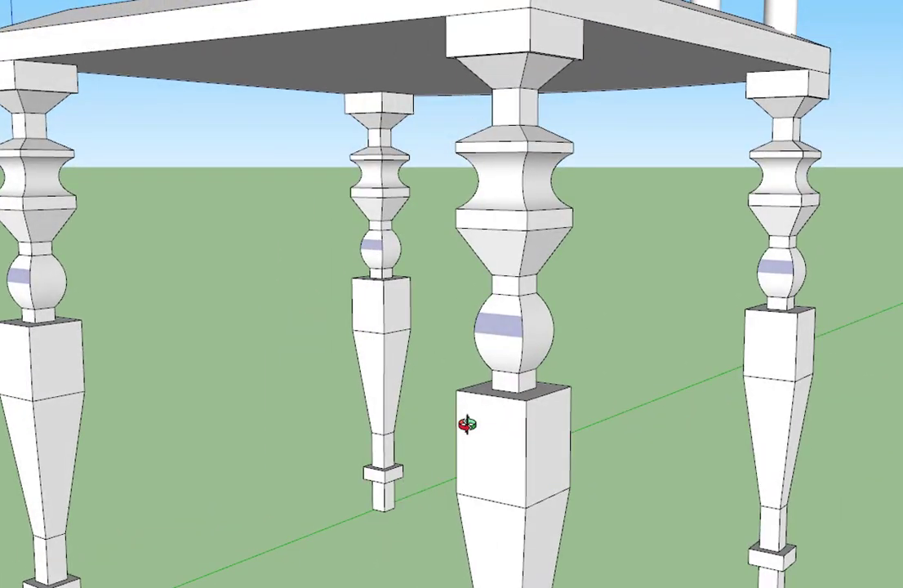
# Open the front leg component for editing around its rounded bulb.
pyautogui.scroll(5, 520, 313)
pyautogui.moveTo(534, 363); pyautogui.dragTo(621, 351, button='middle')
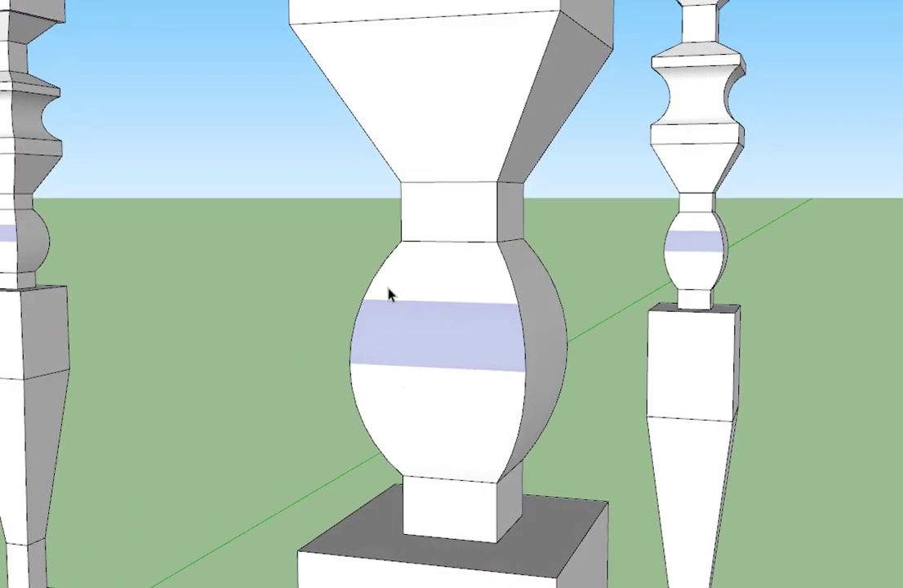
pyautogui.doubleClick(464, 407)
pyautogui.scroll(-2, 464, 406)
pyautogui.scroll(-3, 470, 169)
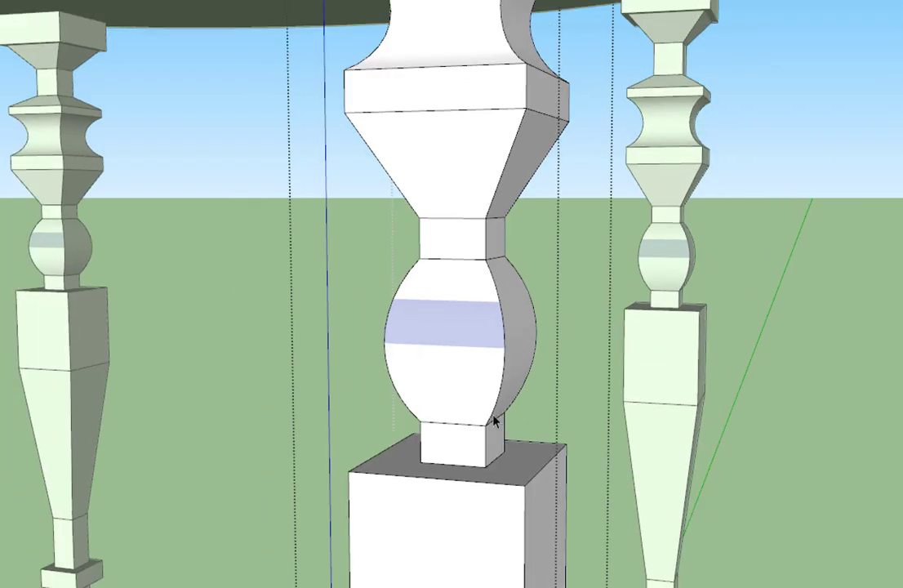
# Try reversing the bulb's entire curved face, and reverse it back.
pyautogui.click(458, 385)
pyautogui.rightClick(458, 384)
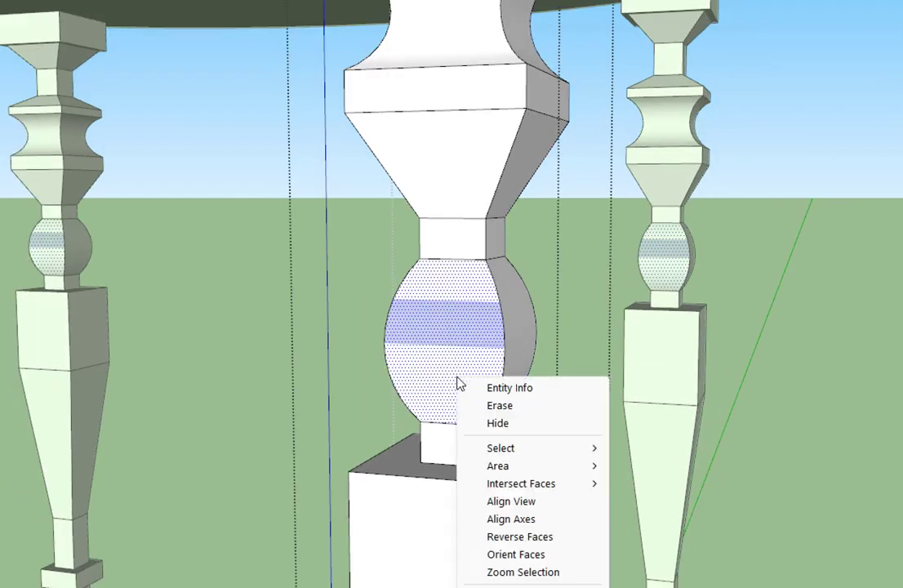
pyautogui.click(482, 537)
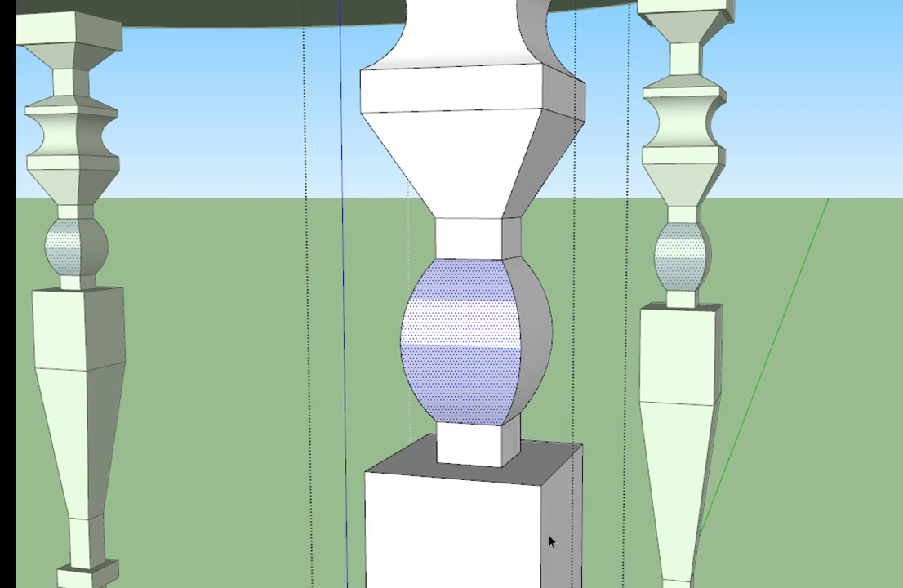
pyautogui.rightClick(464, 333)
pyautogui.click(523, 493)
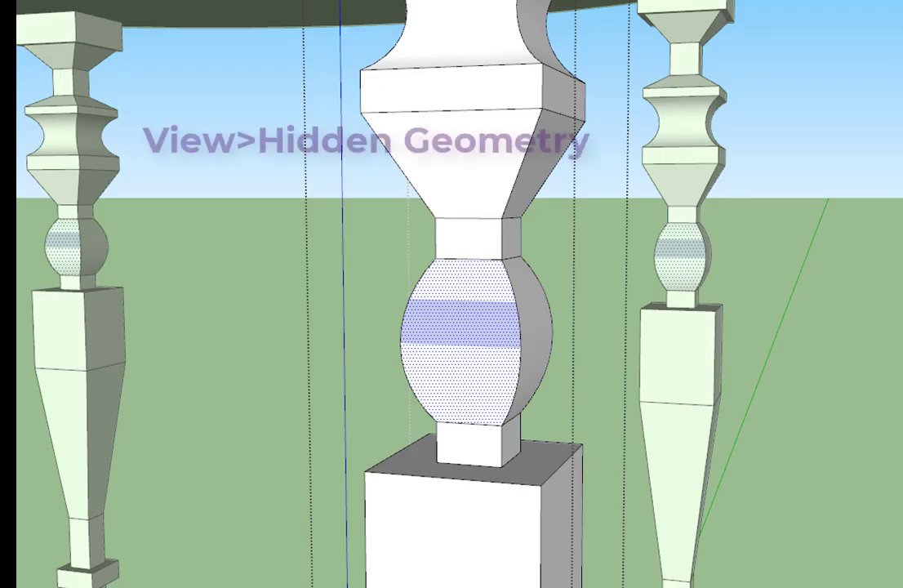
# Show the hidden geometry and select a single strip of the bulb's curved face.
pyautogui.click(18, 7)
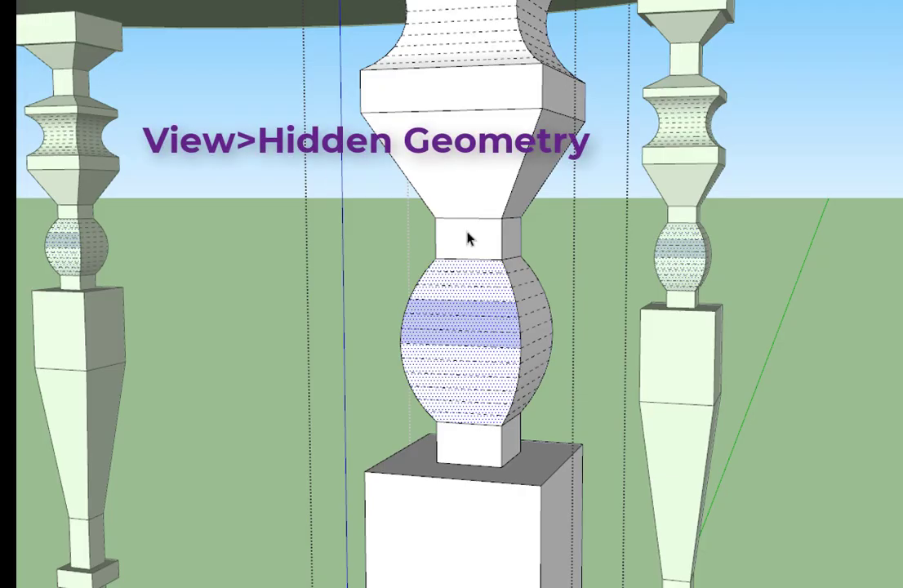
pyautogui.scroll(5, 503, 335)
pyautogui.click(496, 259)
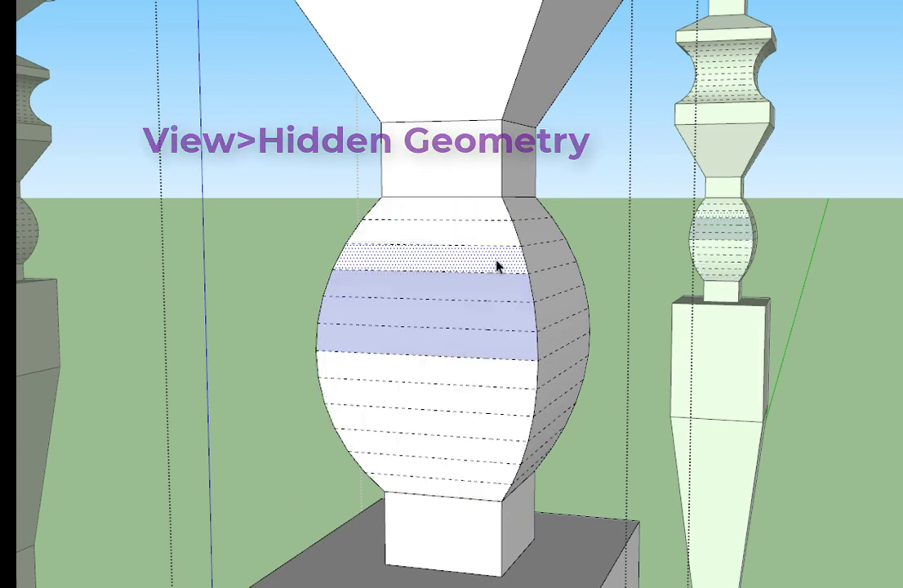
pyautogui.moveTo(497, 259); pyautogui.dragTo(401, 267, button='middle')
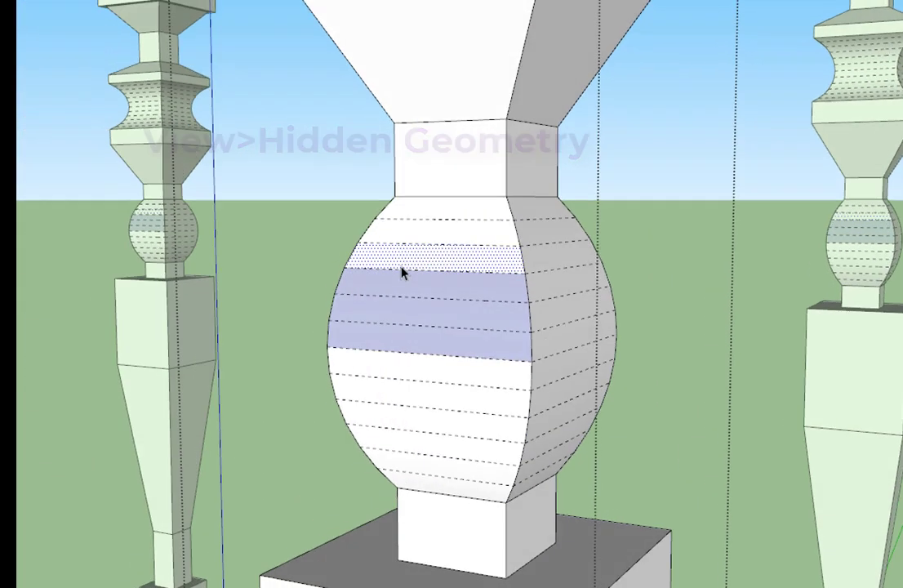
# Reverse the three blue strips across the middle of the bulb one at a time.
pyautogui.rightClick(474, 296)
pyautogui.click(537, 451)
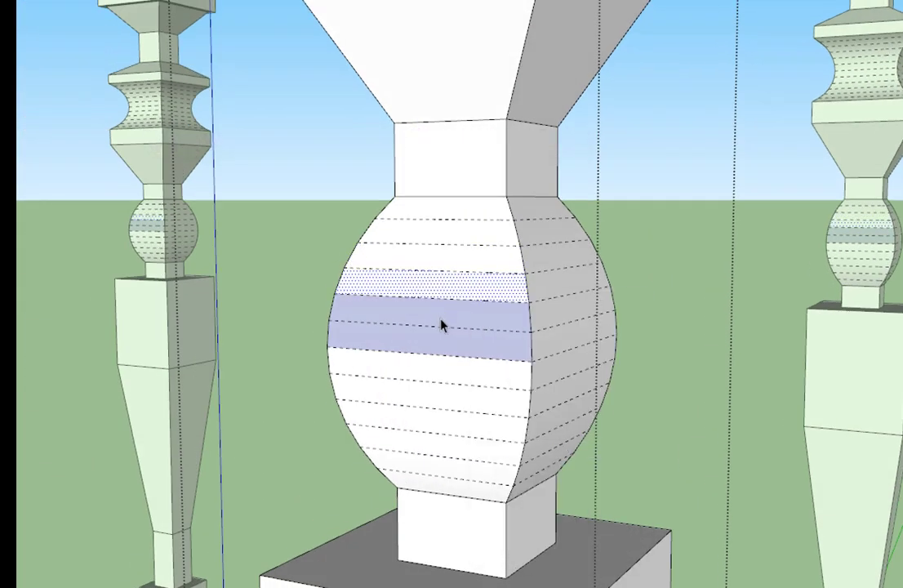
pyautogui.rightClick(440, 323)
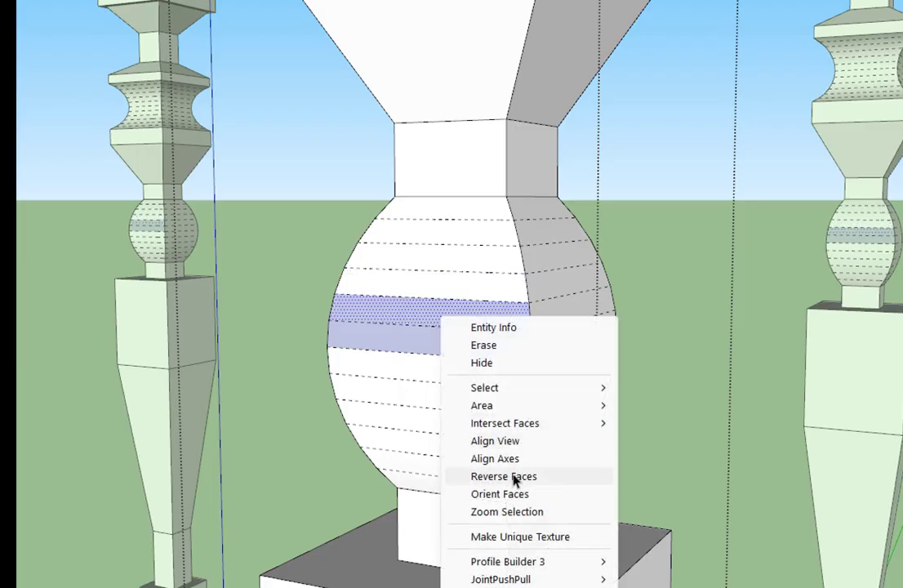
pyautogui.click(520, 476)
pyautogui.click(447, 343)
pyautogui.rightClick(448, 346)
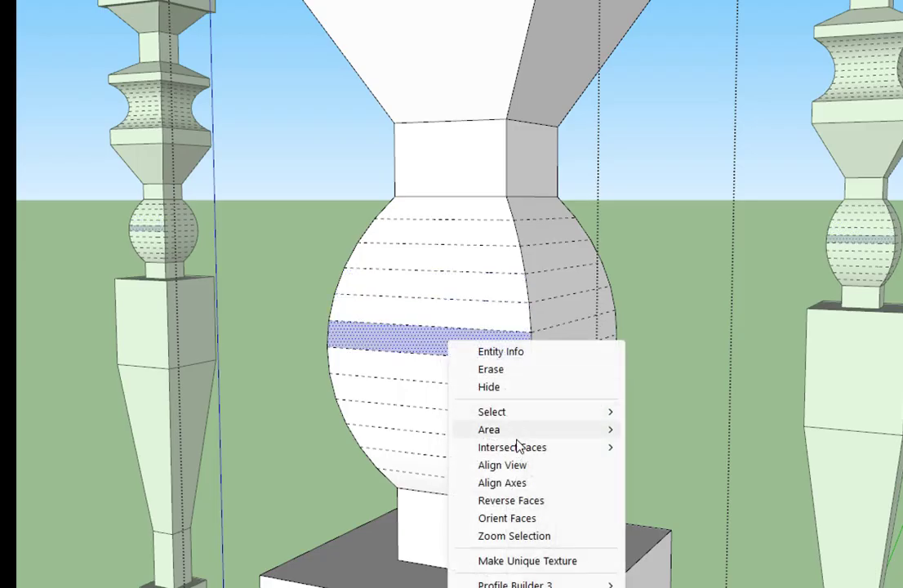
pyautogui.click(521, 501)
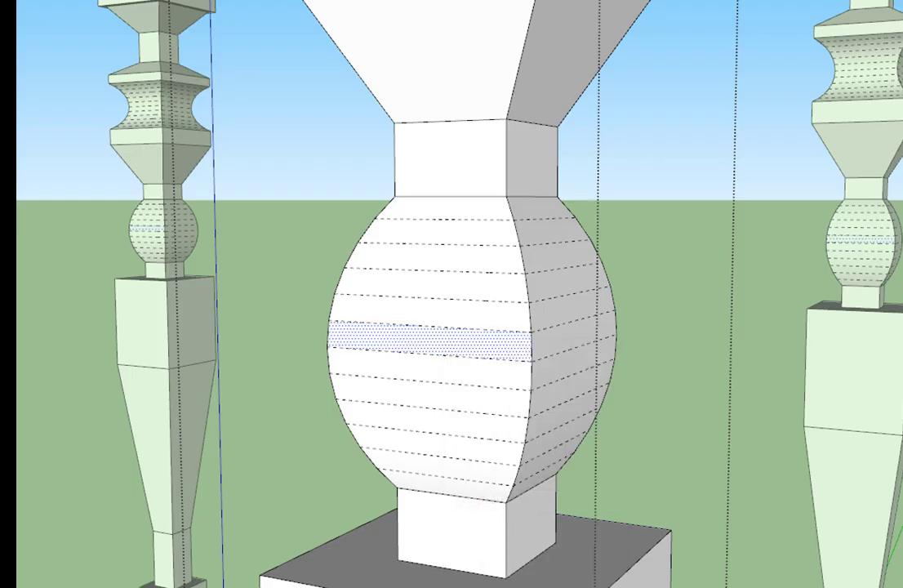
# Undo the last two strip reversals on the bulb and redo them.
pyautogui.hotkey('ctrl', 'z')
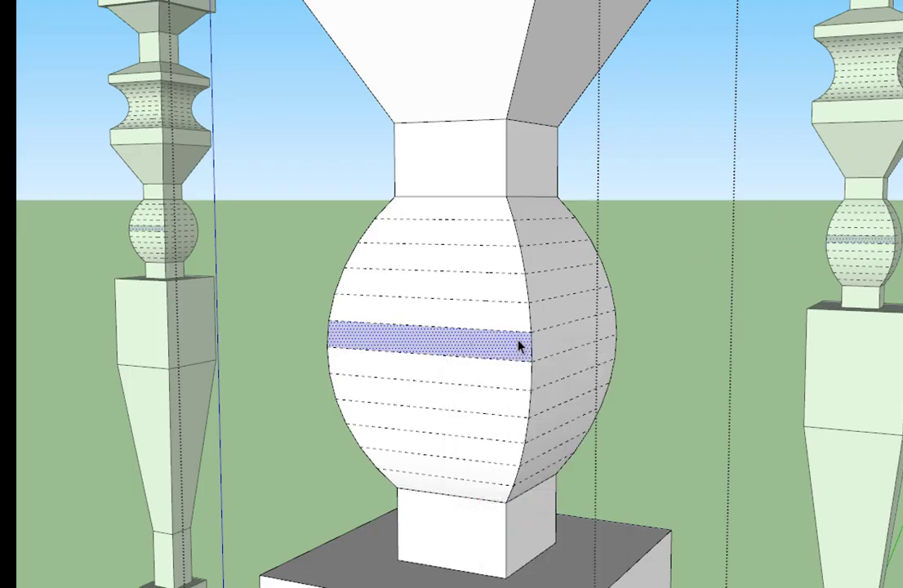
pyautogui.hotkey('ctrl', 'z')
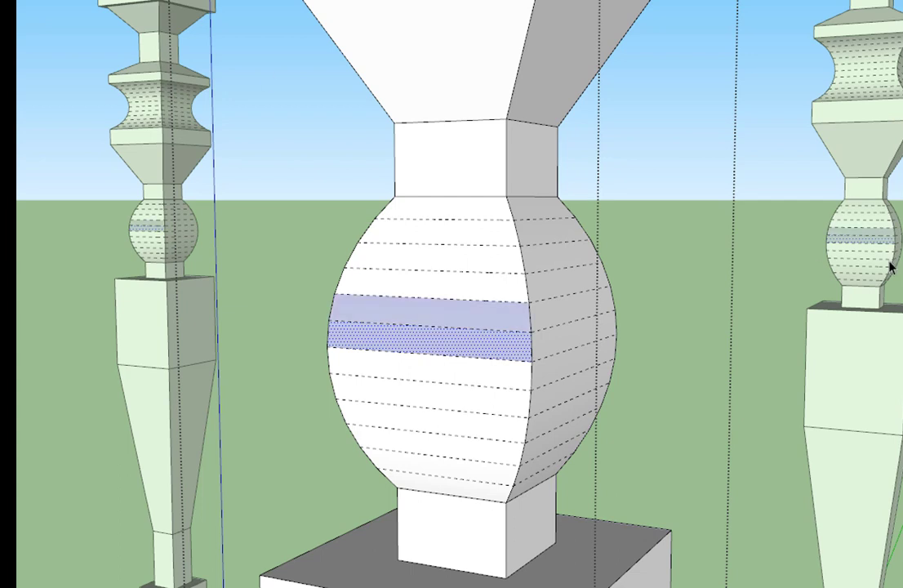
pyautogui.hotkey('ctrl', 'z')
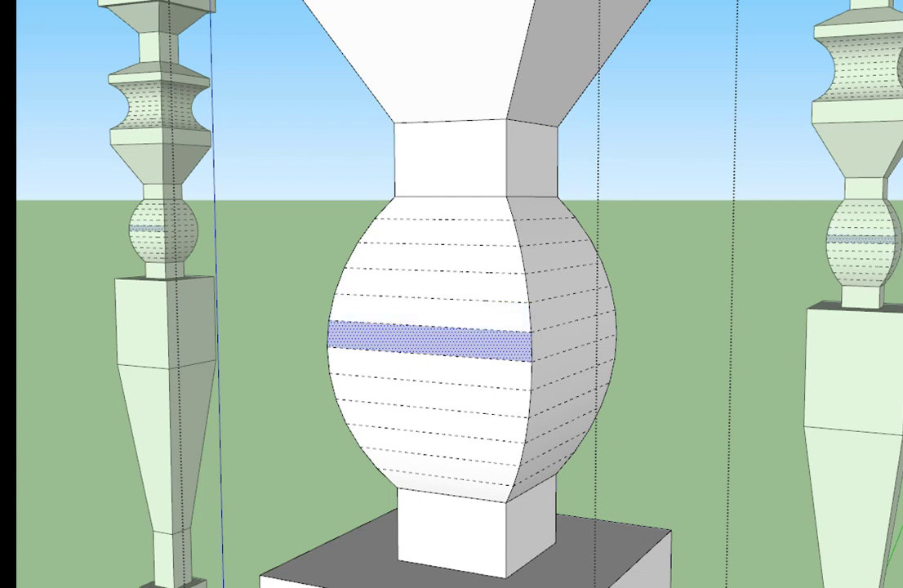
# Close the leg component and turn off the display of hidden geometry.
pyautogui.scroll(-6, 445, 161)
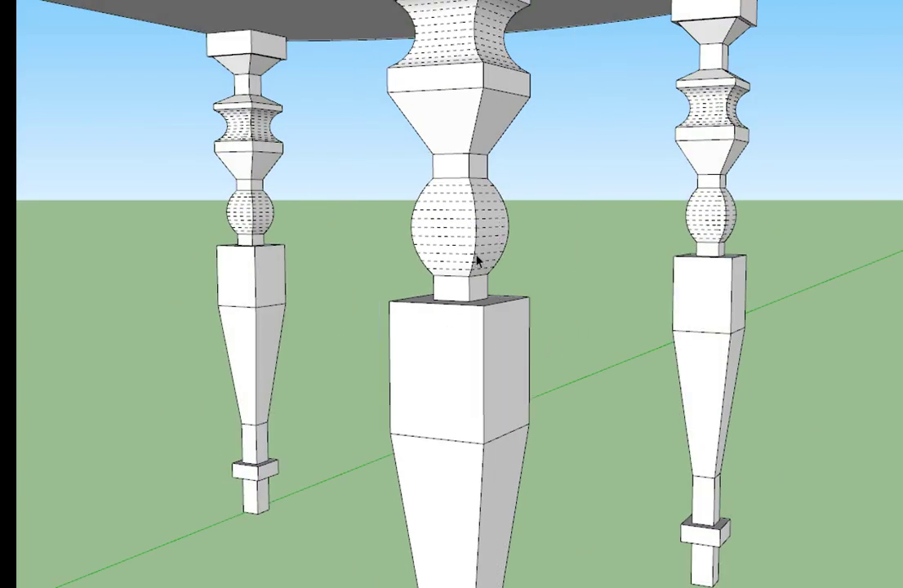
pyautogui.rightClick(454, 220)
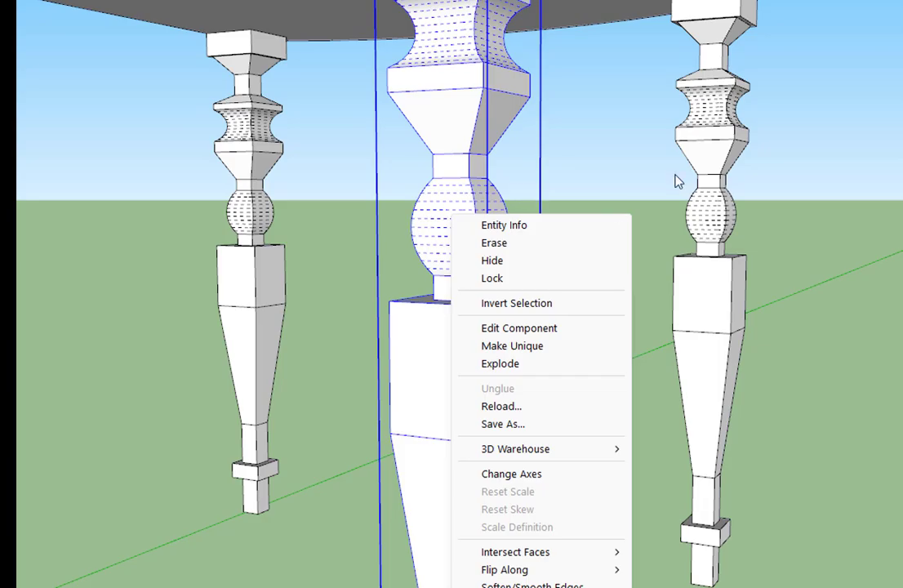
pyautogui.click(625, 163)
pyautogui.scroll(-5, 588, 147)
pyautogui.scroll(-2, 538, 253)
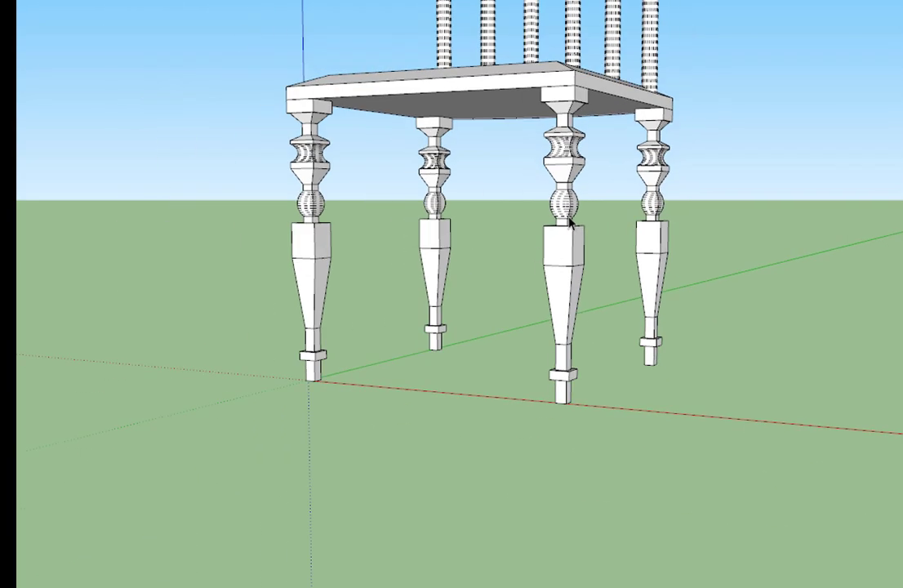
pyautogui.scroll(6, 575, 201)
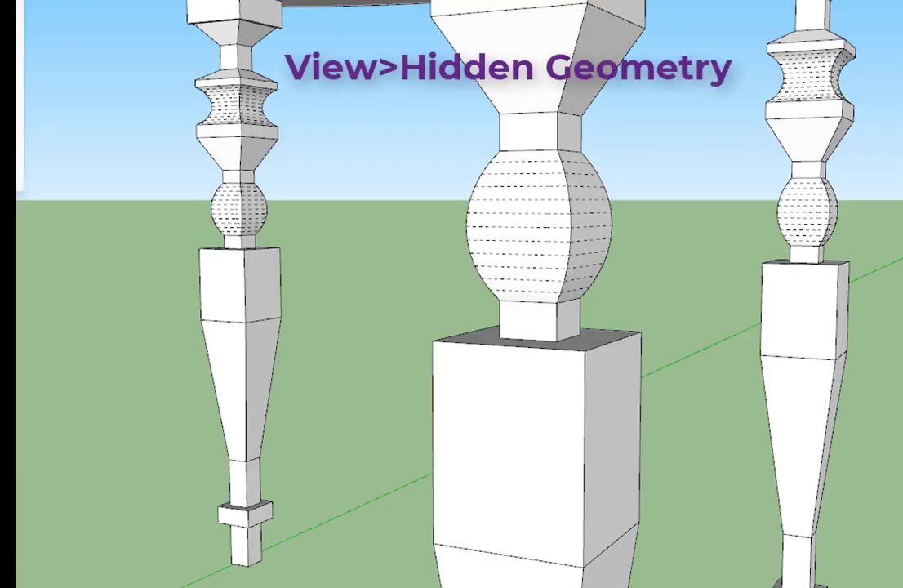
pyautogui.click(18, 33)
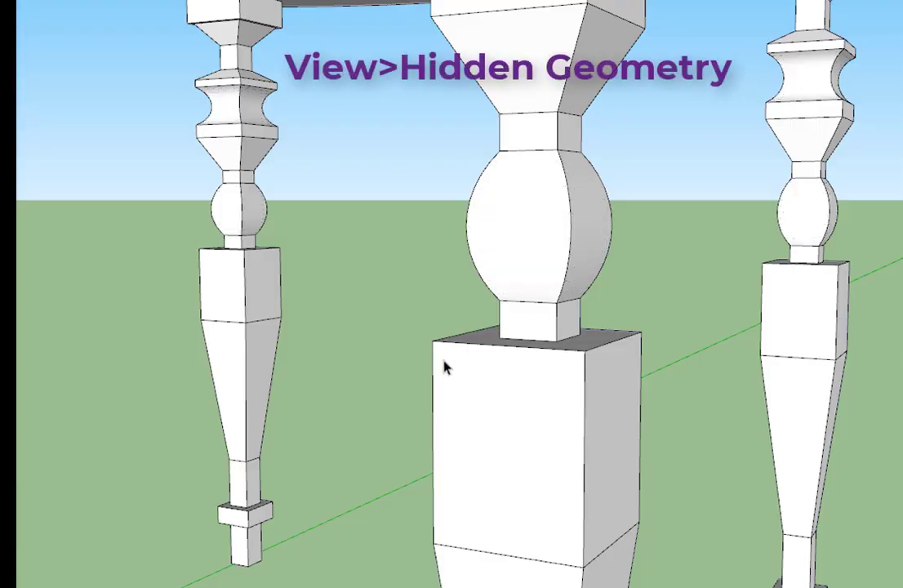
# Select the whole chair, move it so its front leg's foot sits at the origin, and clear the selection.
pyautogui.scroll(-10, 444, 363)
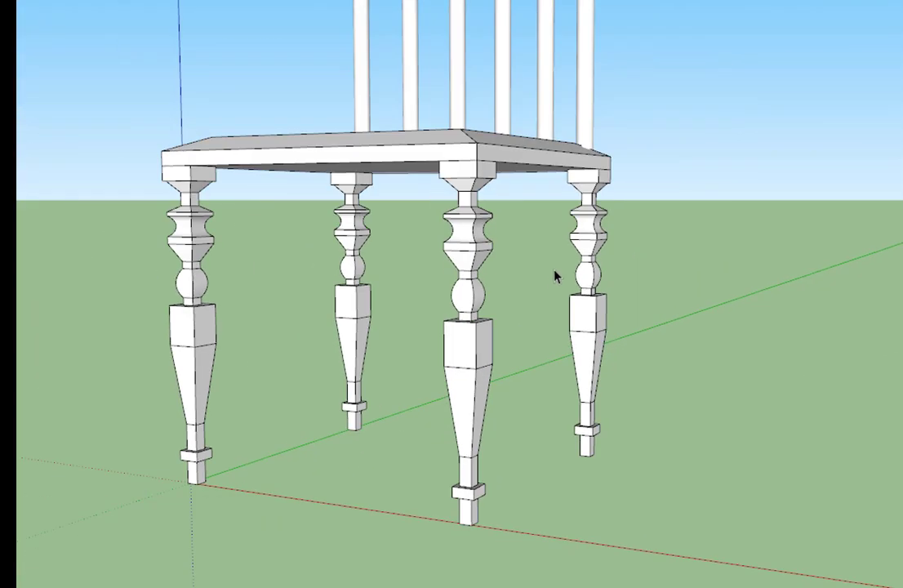
pyautogui.moveTo(555, 278)
pyautogui.mouseDown(button='middle')
pyautogui.moveTo(540, 323)
pyautogui.moveTo(555, 317)
pyautogui.moveTo(528, 307)
pyautogui.moveTo(427, 177)
pyautogui.mouseUp(button='middle')
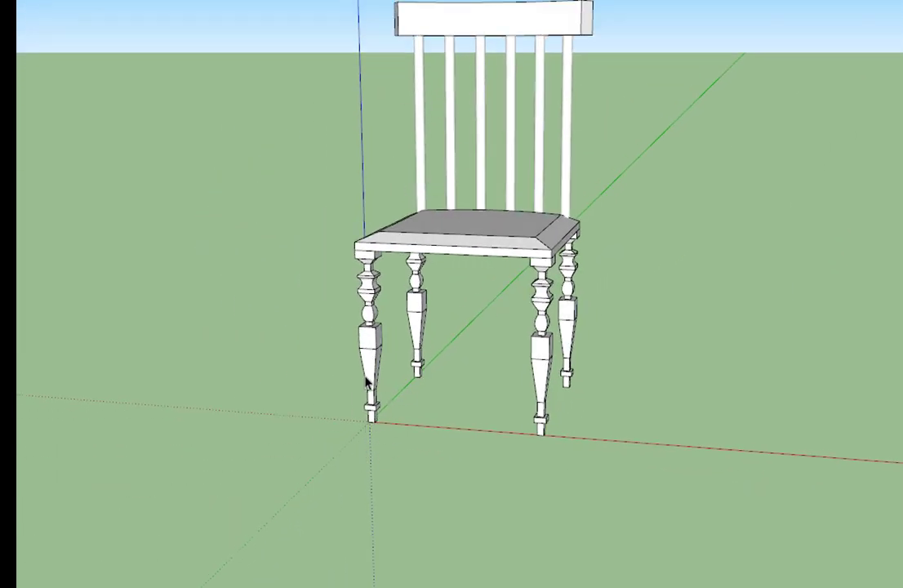
pyautogui.moveTo(293, 2); pyautogui.dragTo(745, 478)
pyautogui.moveTo(298, 1); pyautogui.dragTo(690, 457)
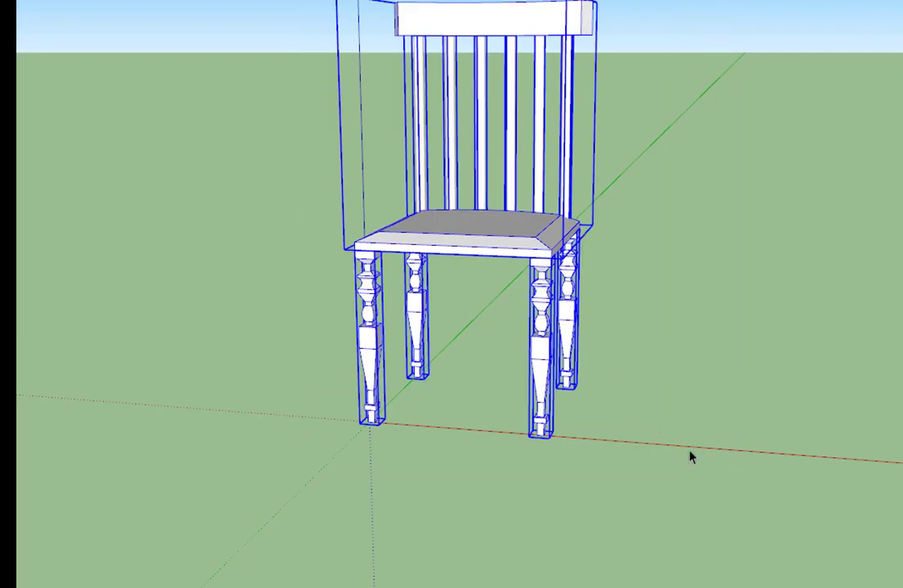
pyautogui.scroll(-2, 690, 457)
pyautogui.moveTo(325, 35); pyautogui.dragTo(771, 504)
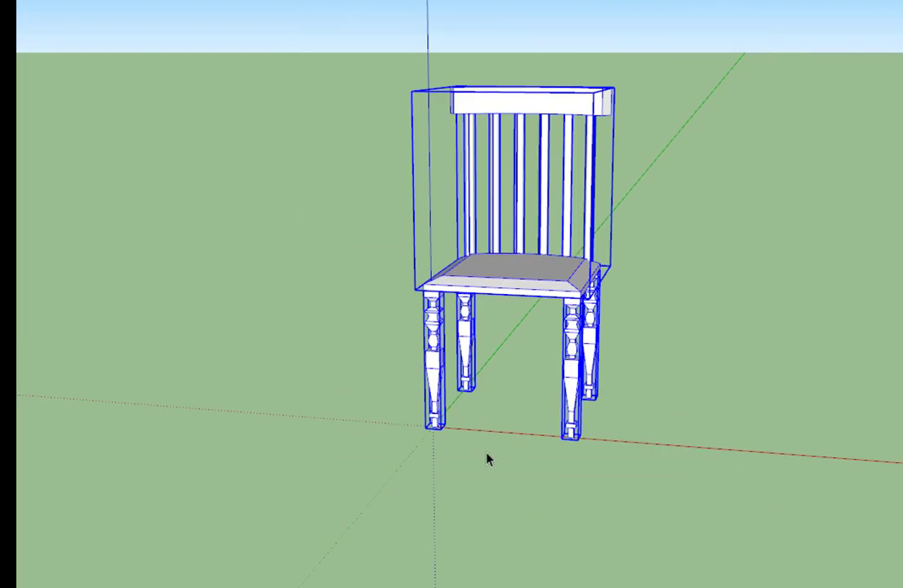
pyautogui.press('m')
pyautogui.scroll(4, 441, 449)
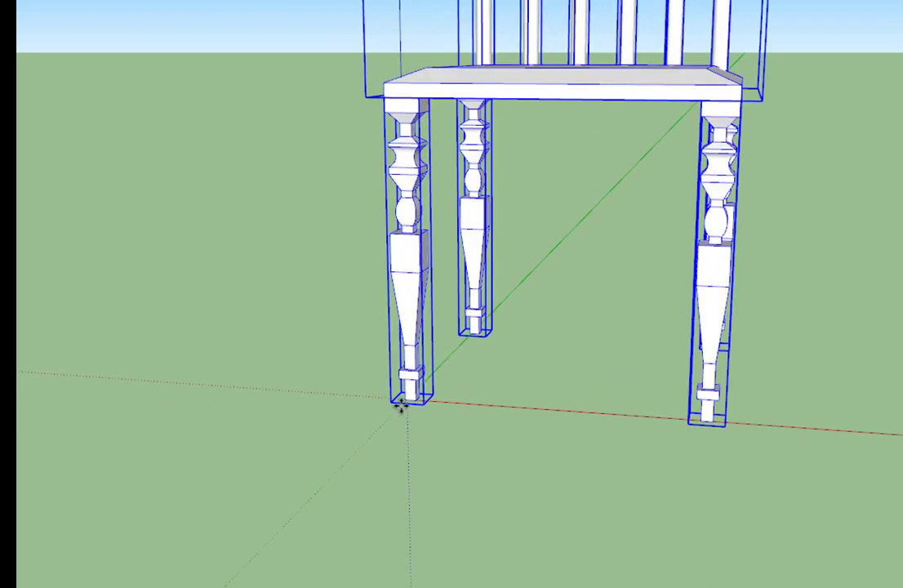
pyautogui.click(399, 402)
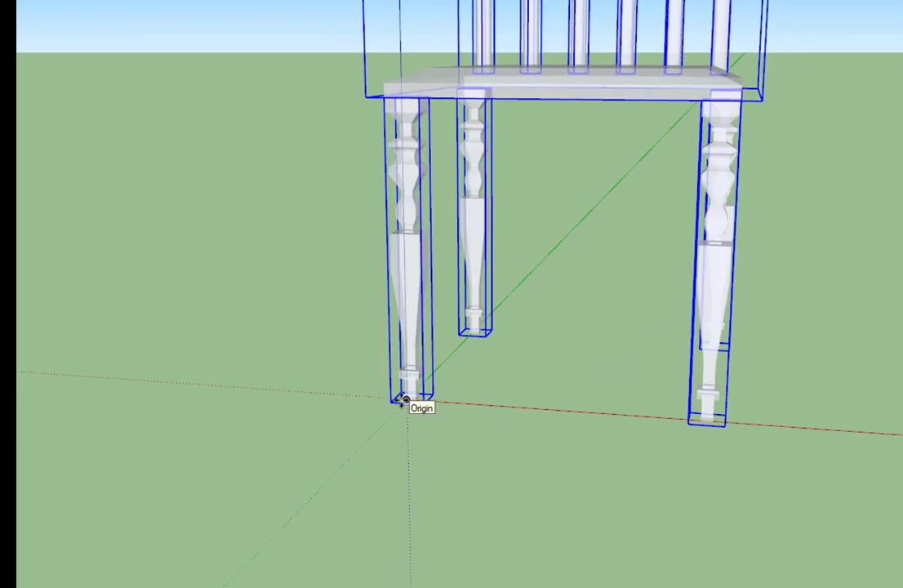
pyautogui.click(404, 402)
pyautogui.press('space')
pyautogui.click(474, 455)
pyautogui.scroll(-5, 473, 456)
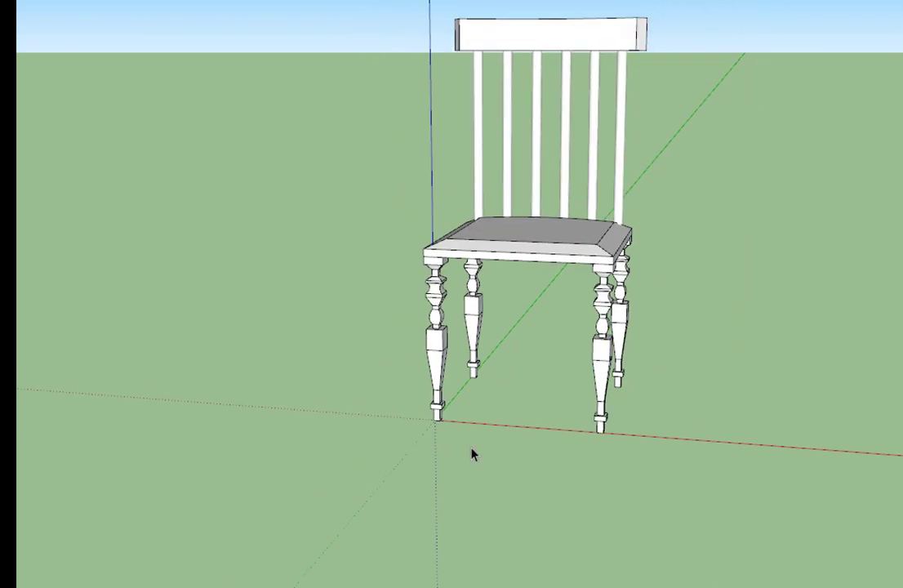
pyautogui.moveTo(472, 453); pyautogui.dragTo(411, 472, button='middle')
pyautogui.scroll(-2, 411, 471)
pyautogui.scroll(3, 645, 347)
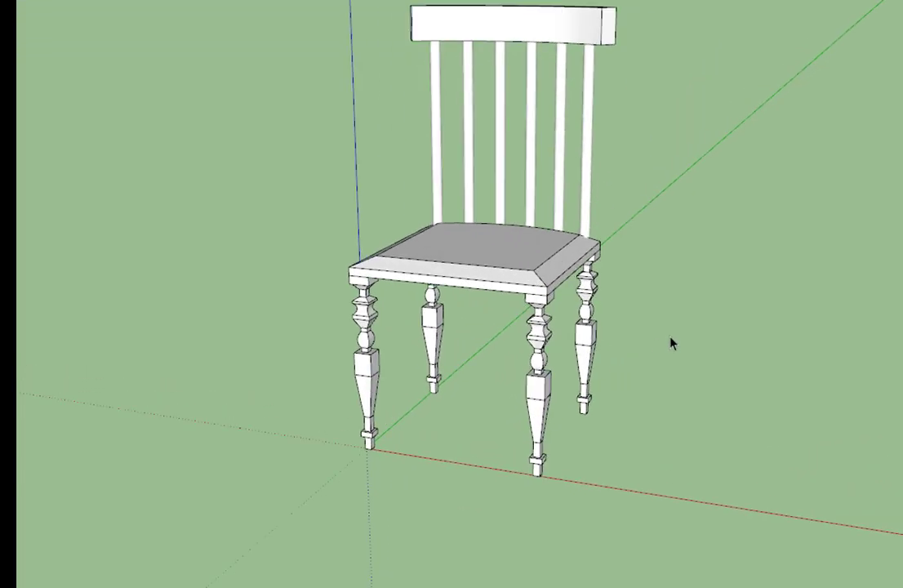